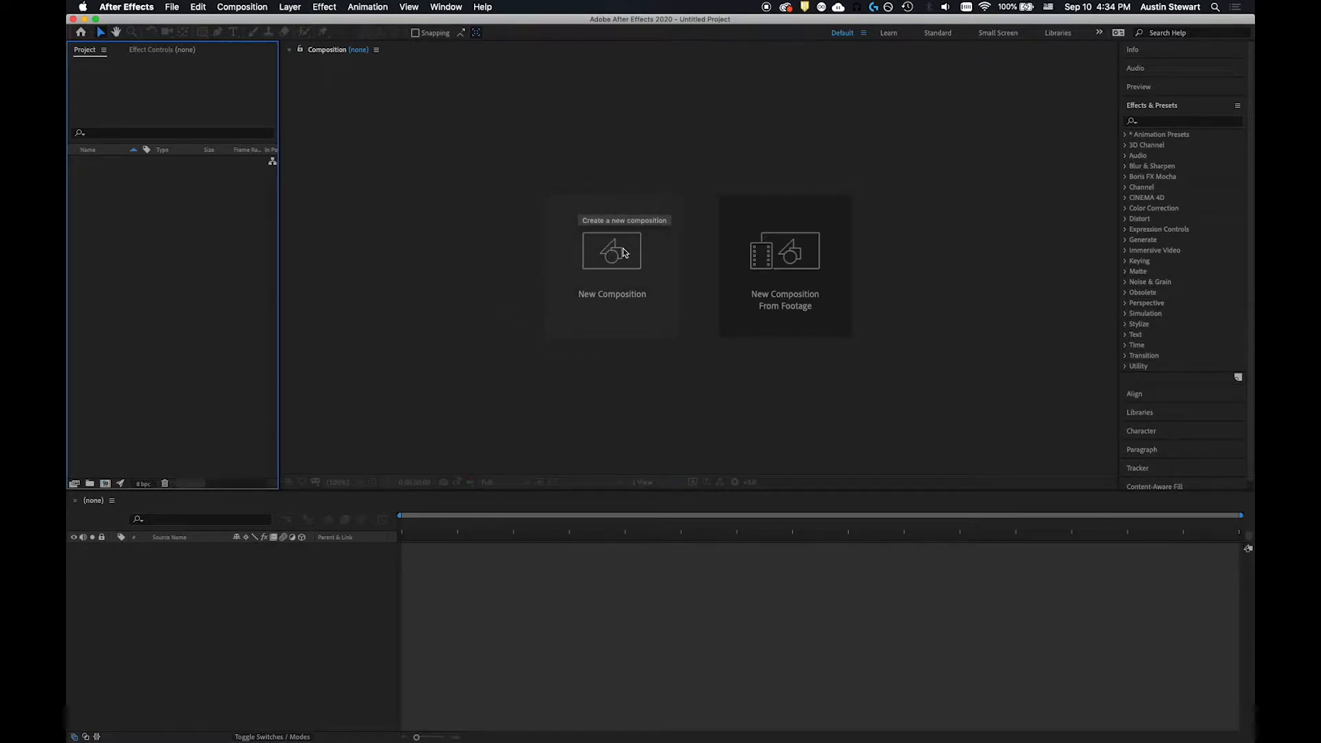
- Create a new composition named LayersForDayz with the default HDTV 1080 29.97 preset
left_click(621, 259)
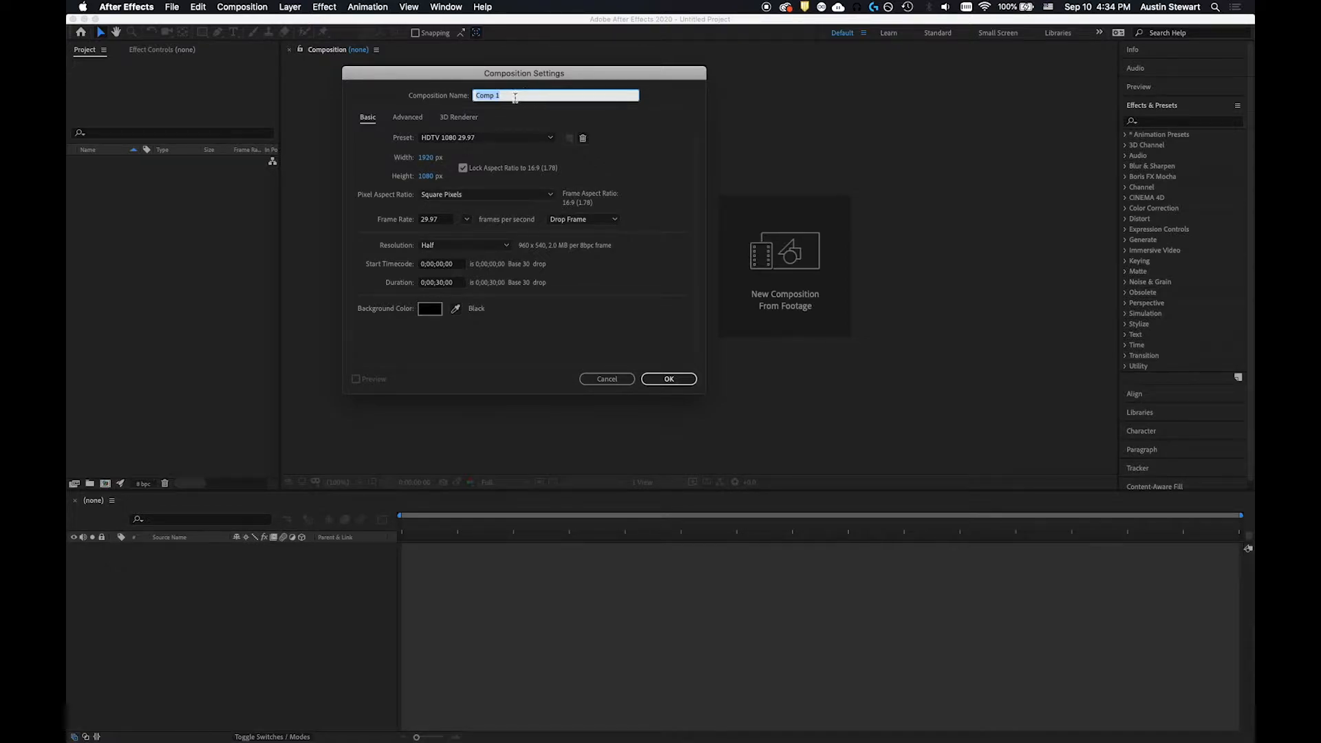
type("LayersForDayz")
left_click(671, 379)
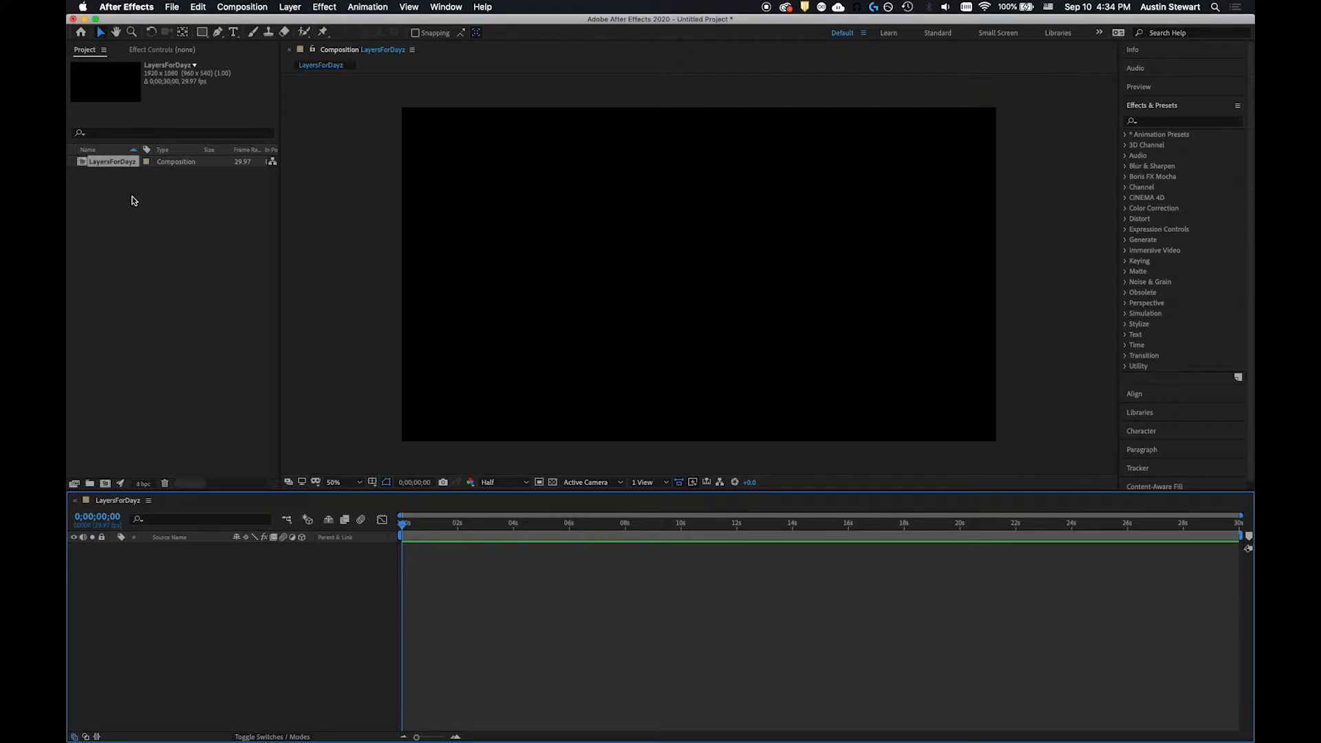
- Add a 1920 x 1080 px solid layer in a bright cyan blue with a hue of about 194°
left_click(296, 8)
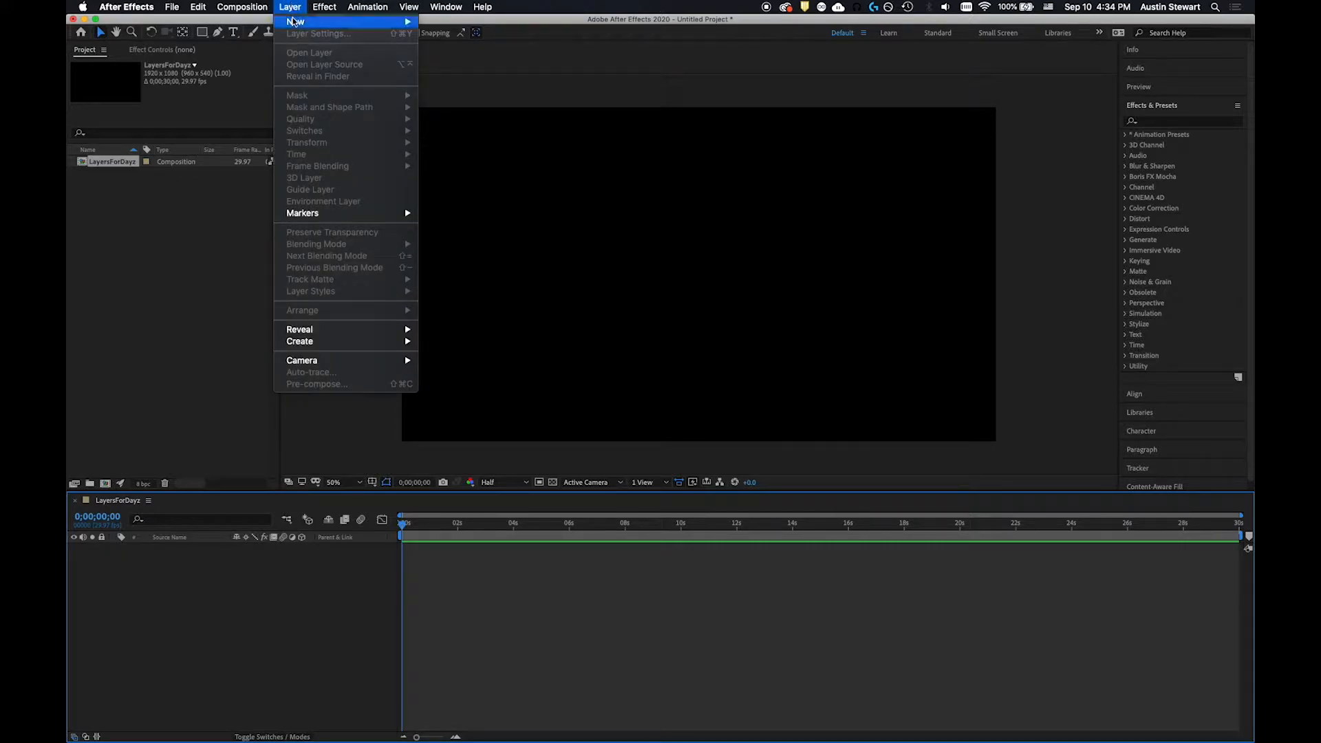
mouse_move(294, 23)
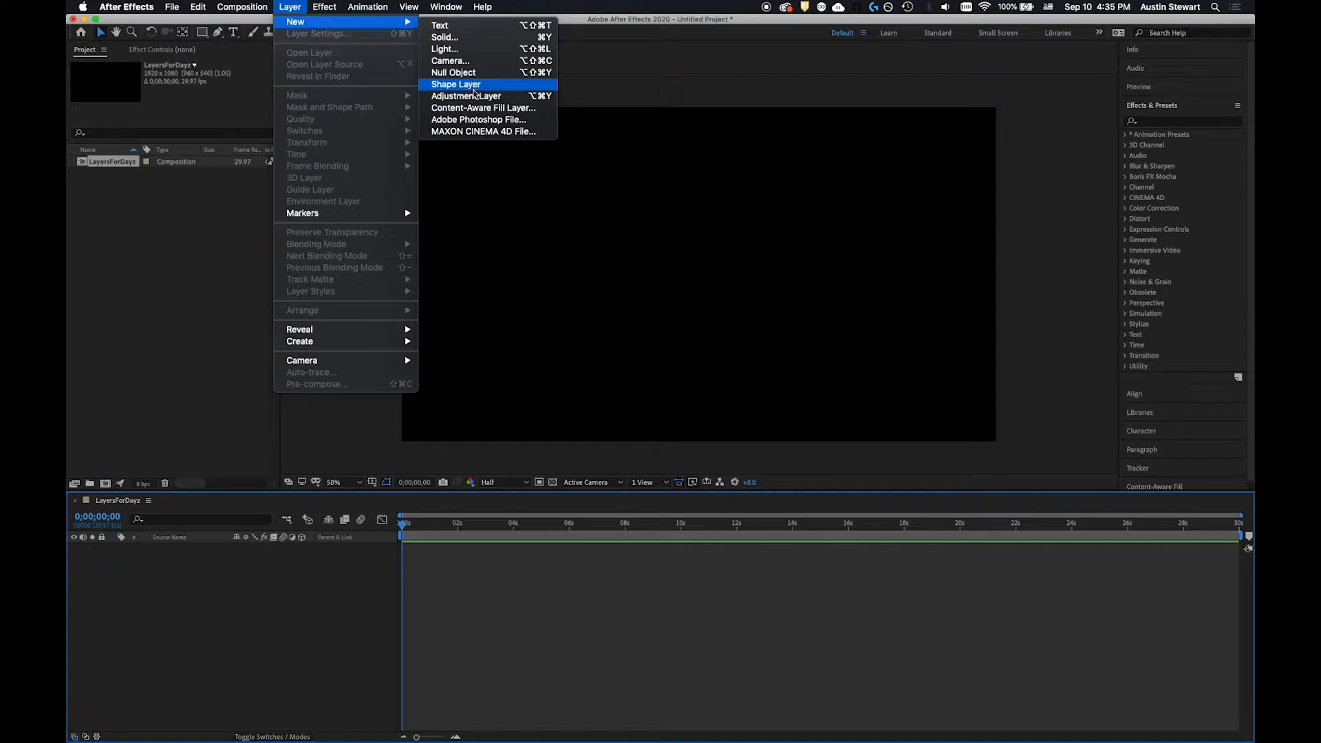
left_click(444, 38)
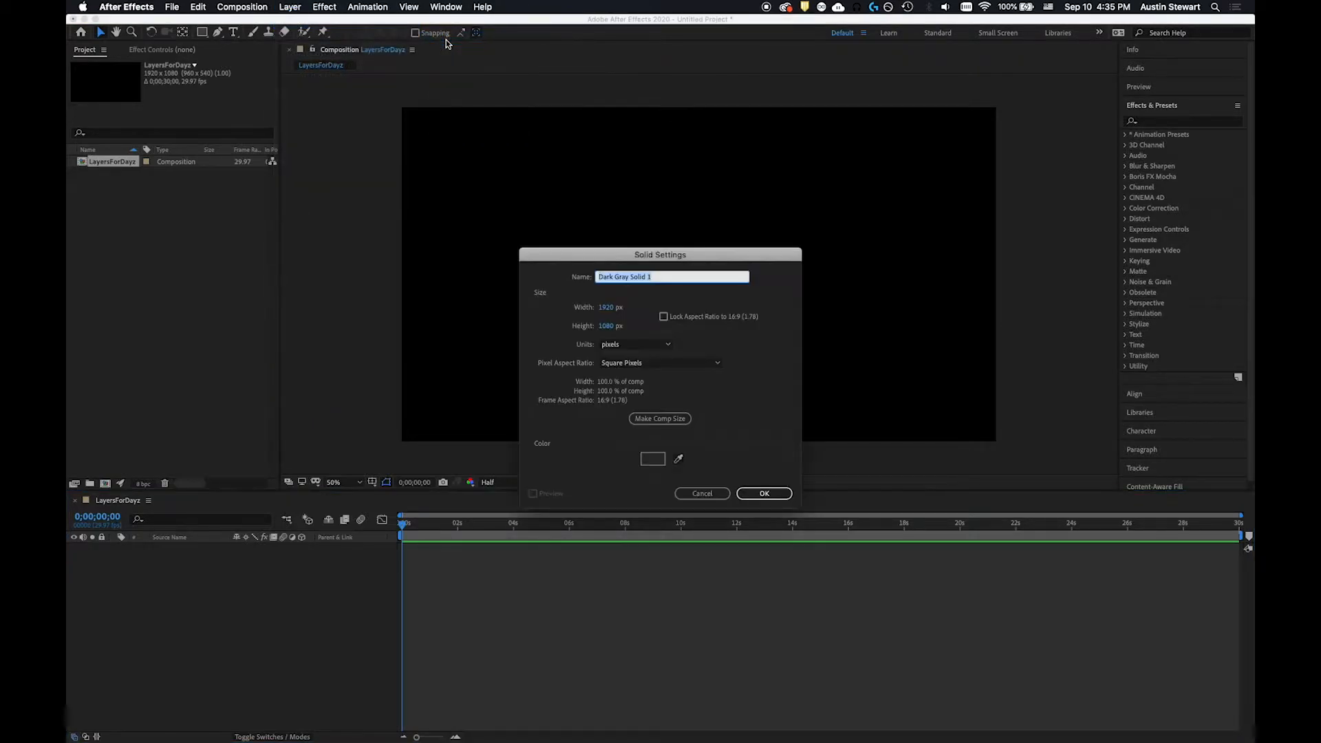
left_click_drag(623, 259, 444, 93)
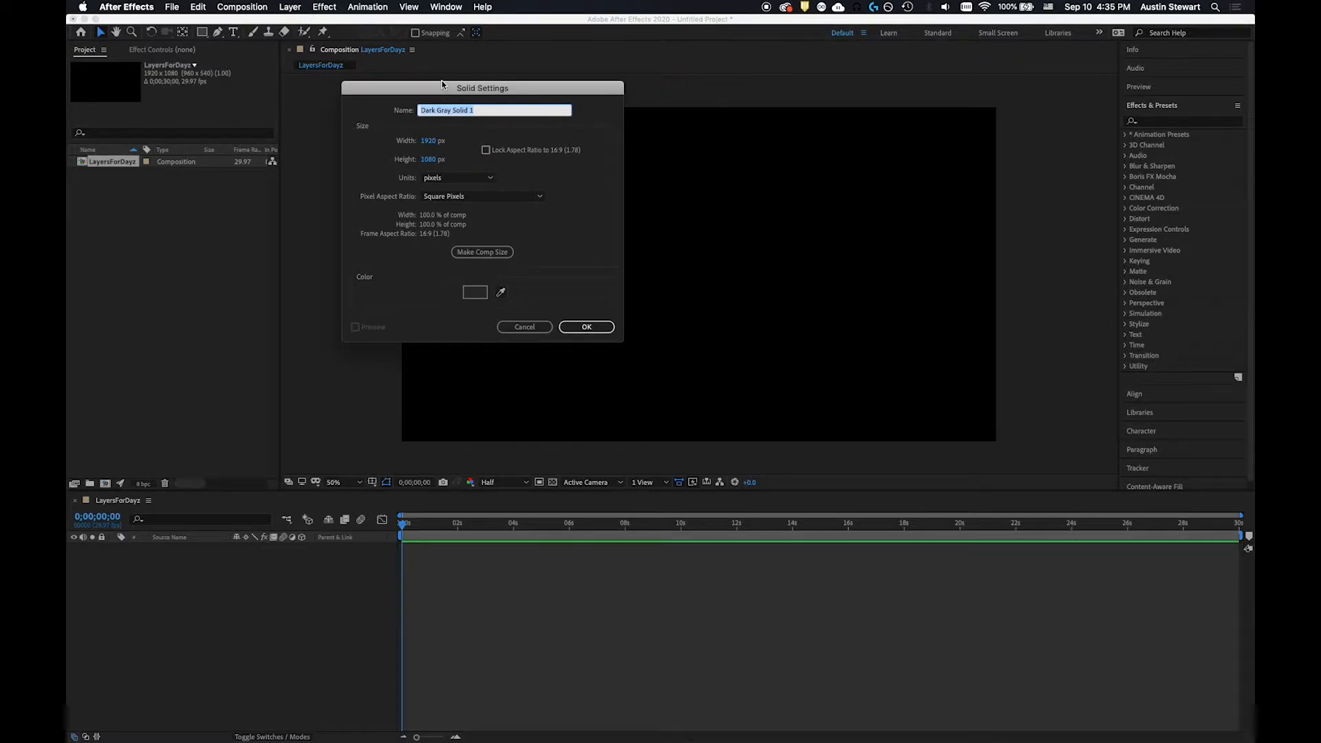
left_click(475, 297)
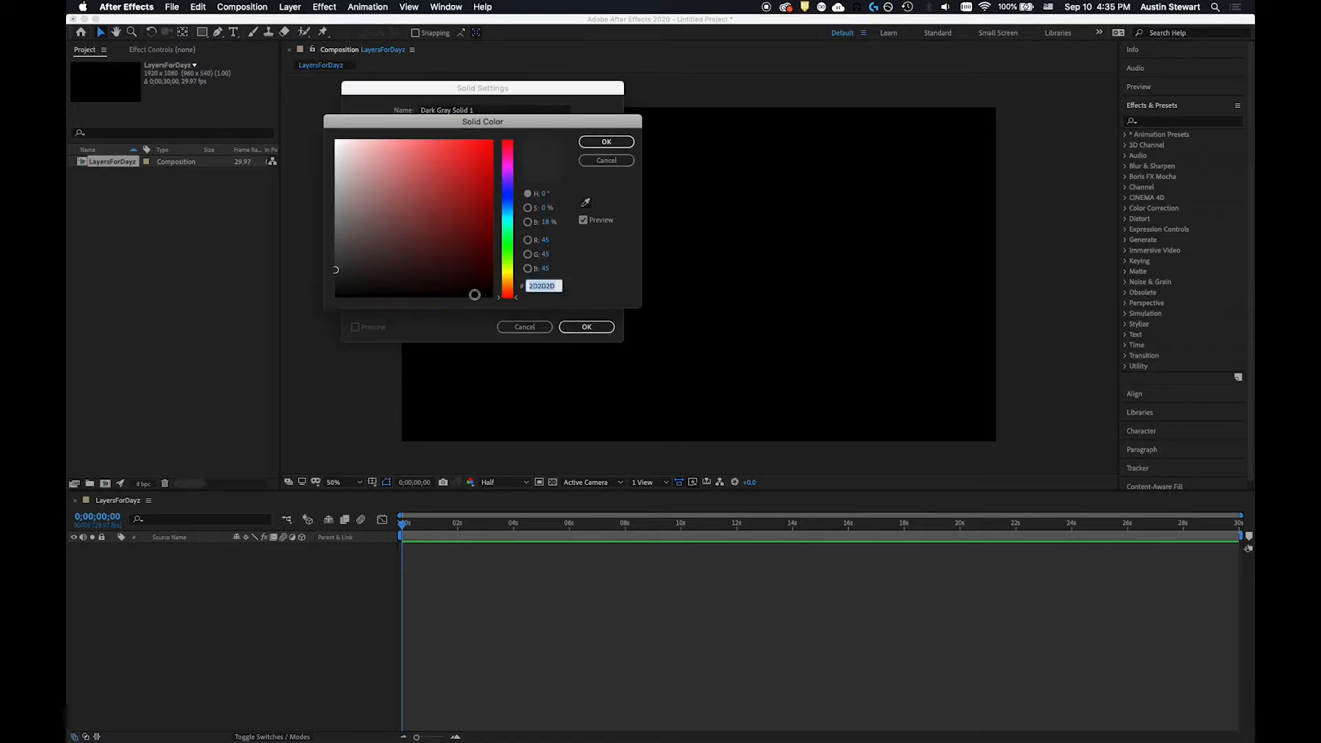
left_click(507, 169)
left_click_drag(507, 171, 509, 213)
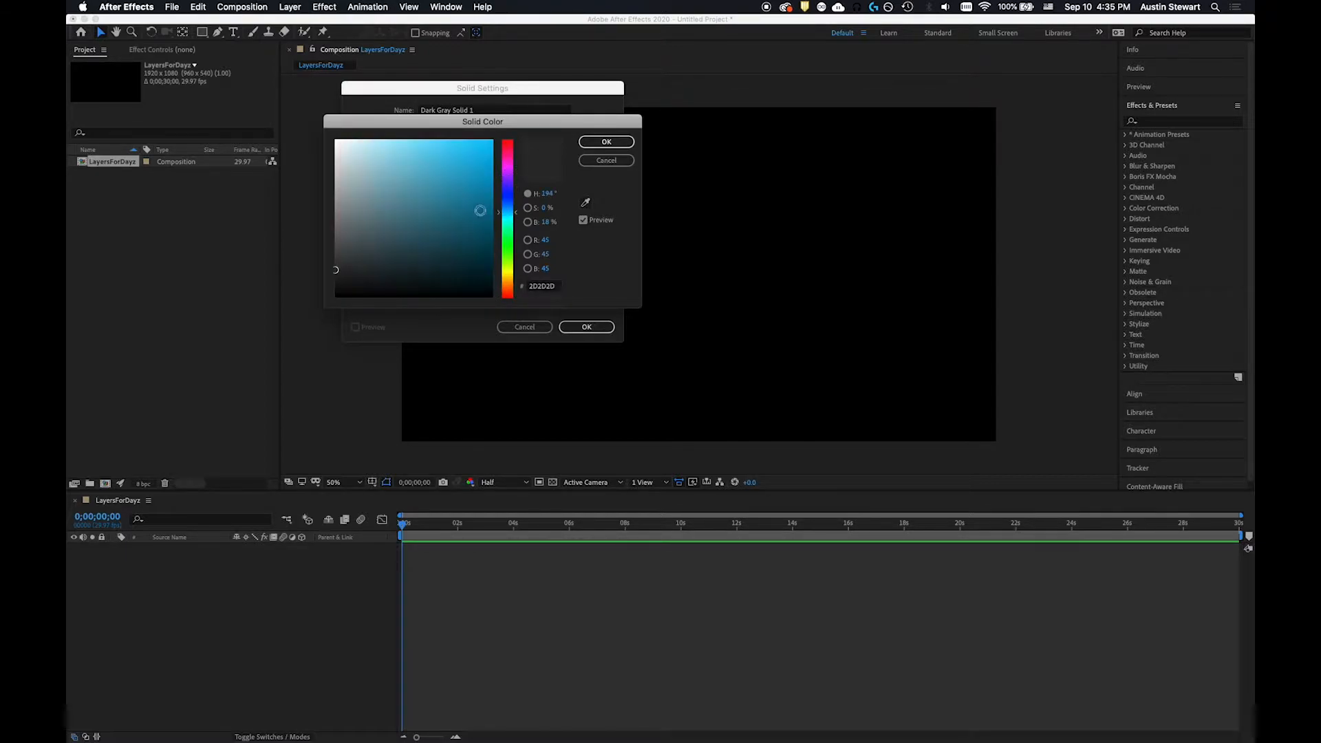
left_click(461, 158)
left_click(608, 144)
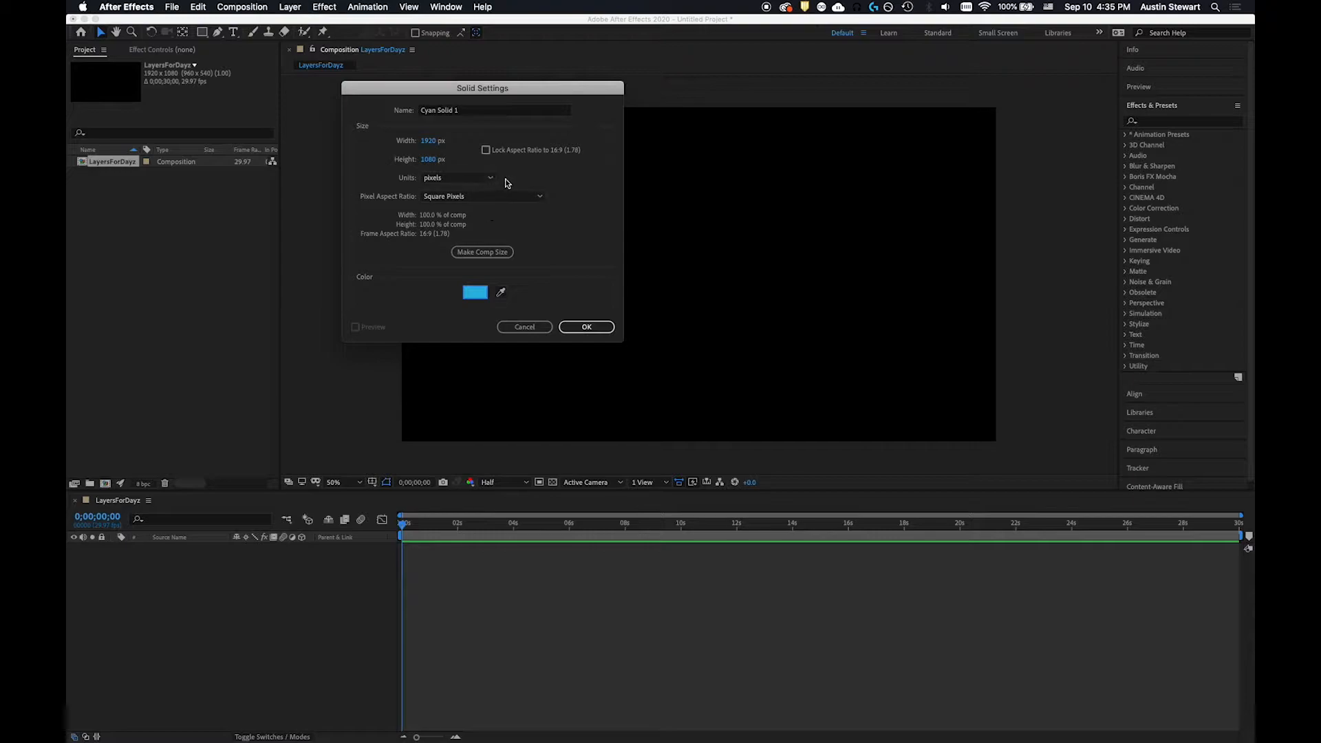
left_click(590, 327)
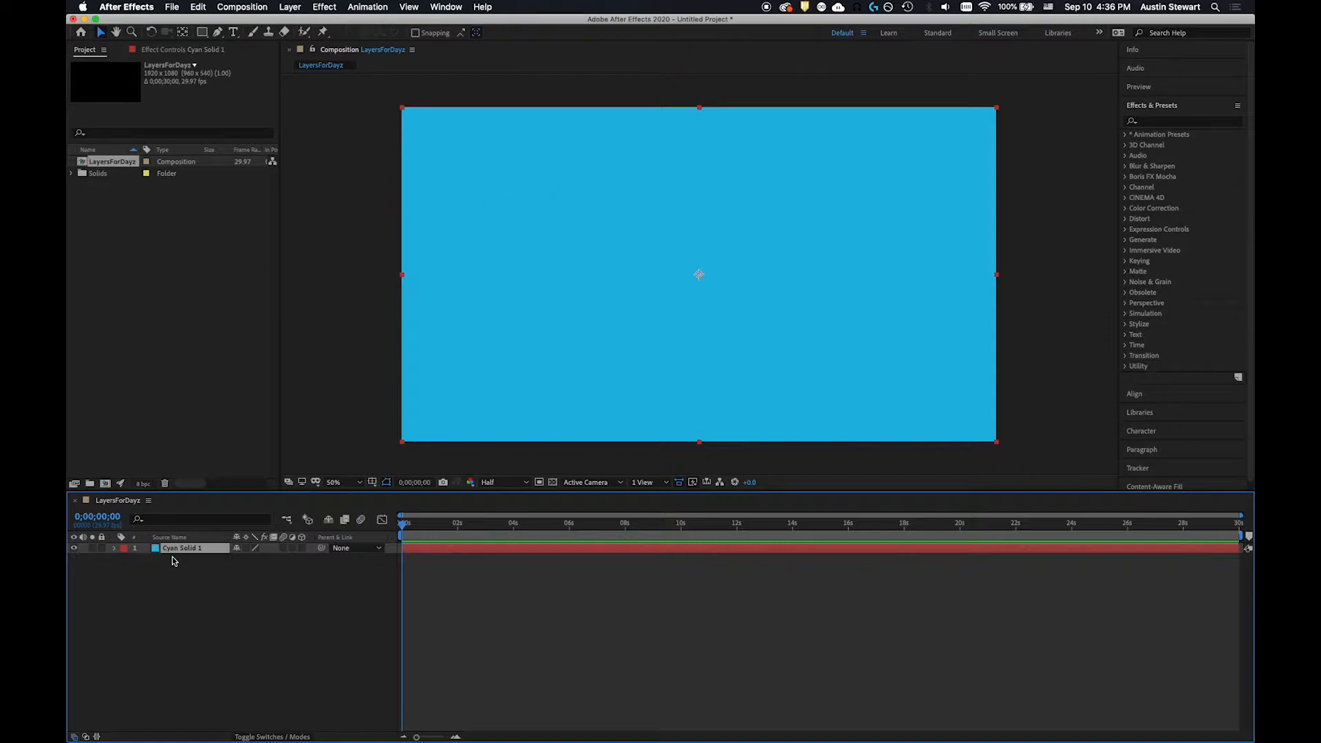
- Draw a rounded-rectangle mask on the cyan solid, slightly left of the frame's centre
left_click(202, 33)
left_click_drag(202, 33, 264, 38)
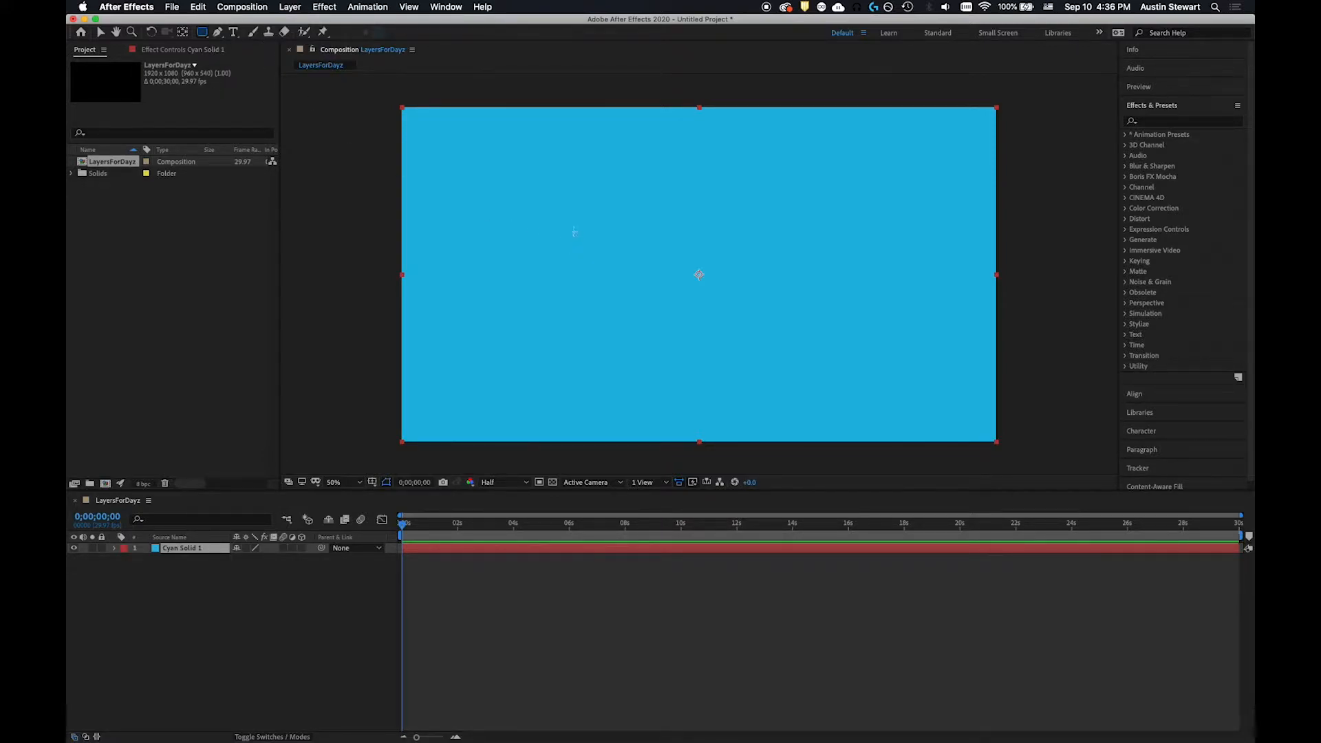
left_click_drag(518, 194, 758, 373)
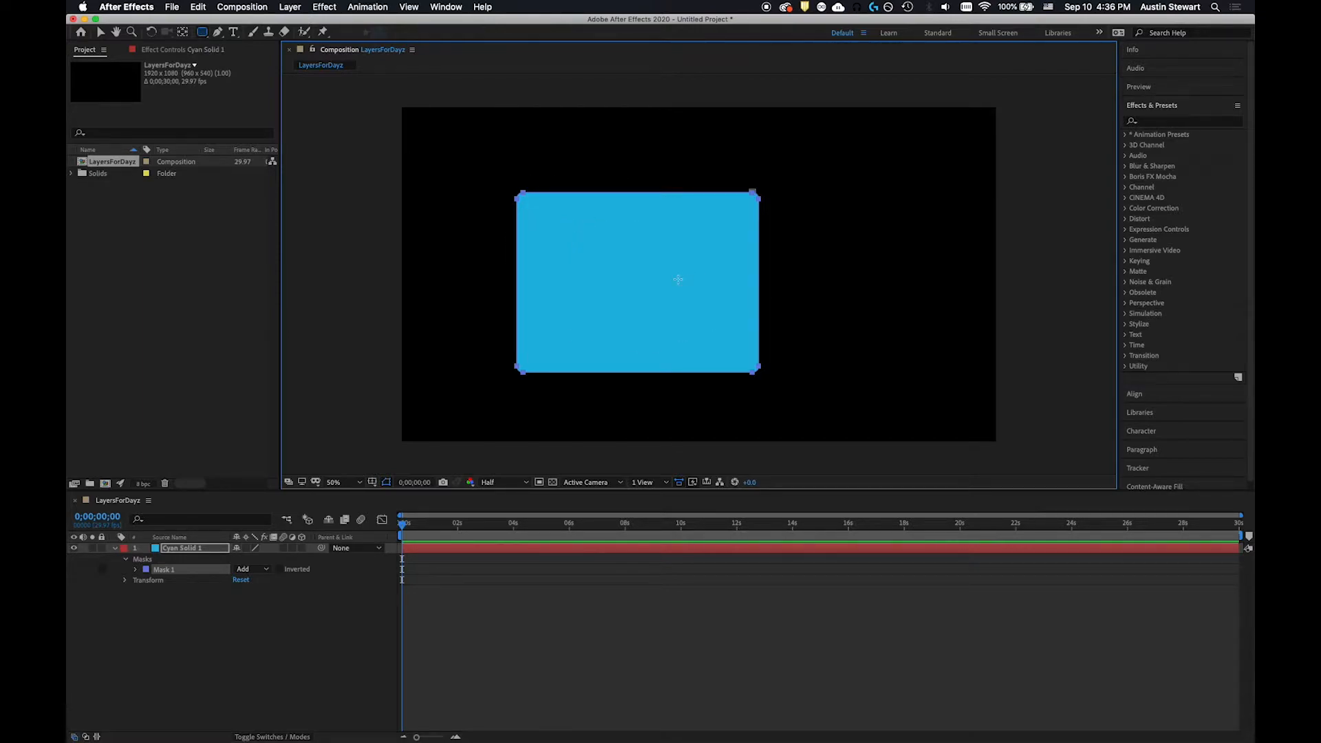
- Reposition the masked cyan solid freely in the frame, leaving it just below and left of the centre
key("v")
left_click(581, 251)
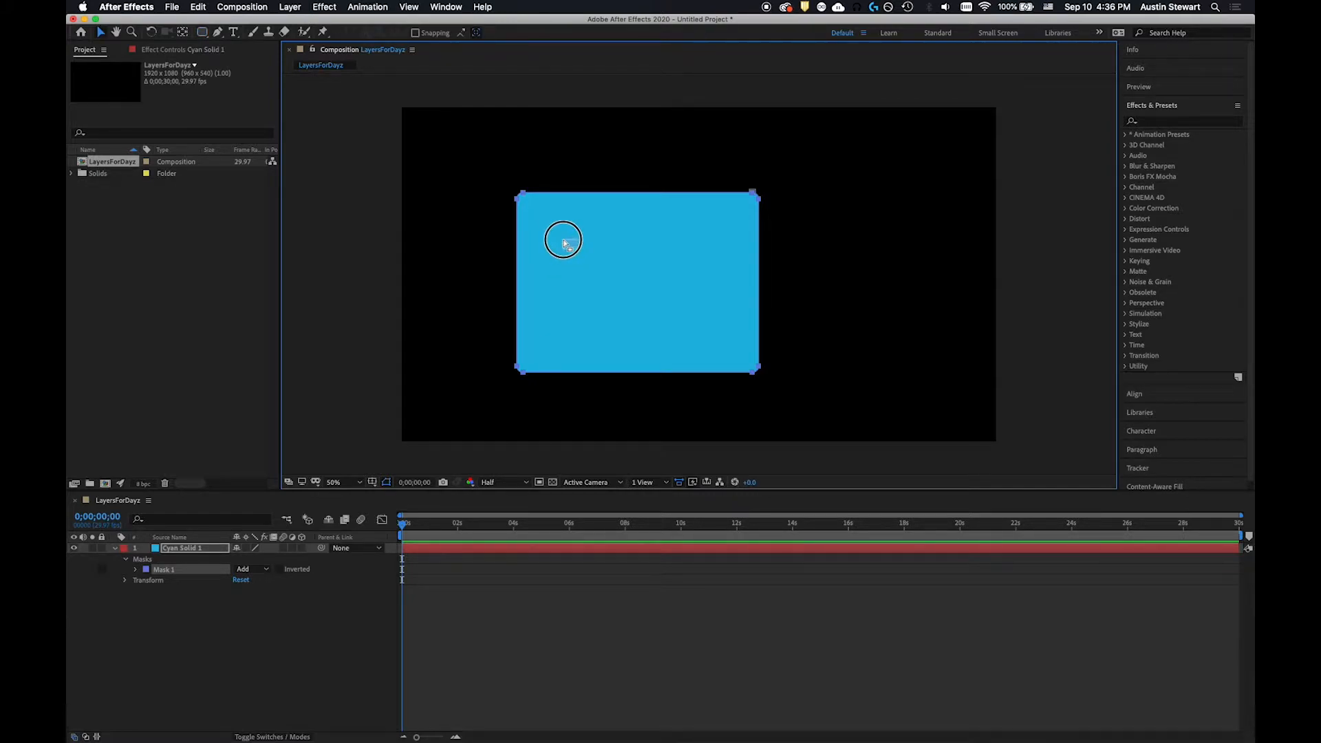
left_click_drag(634, 280, 587, 241)
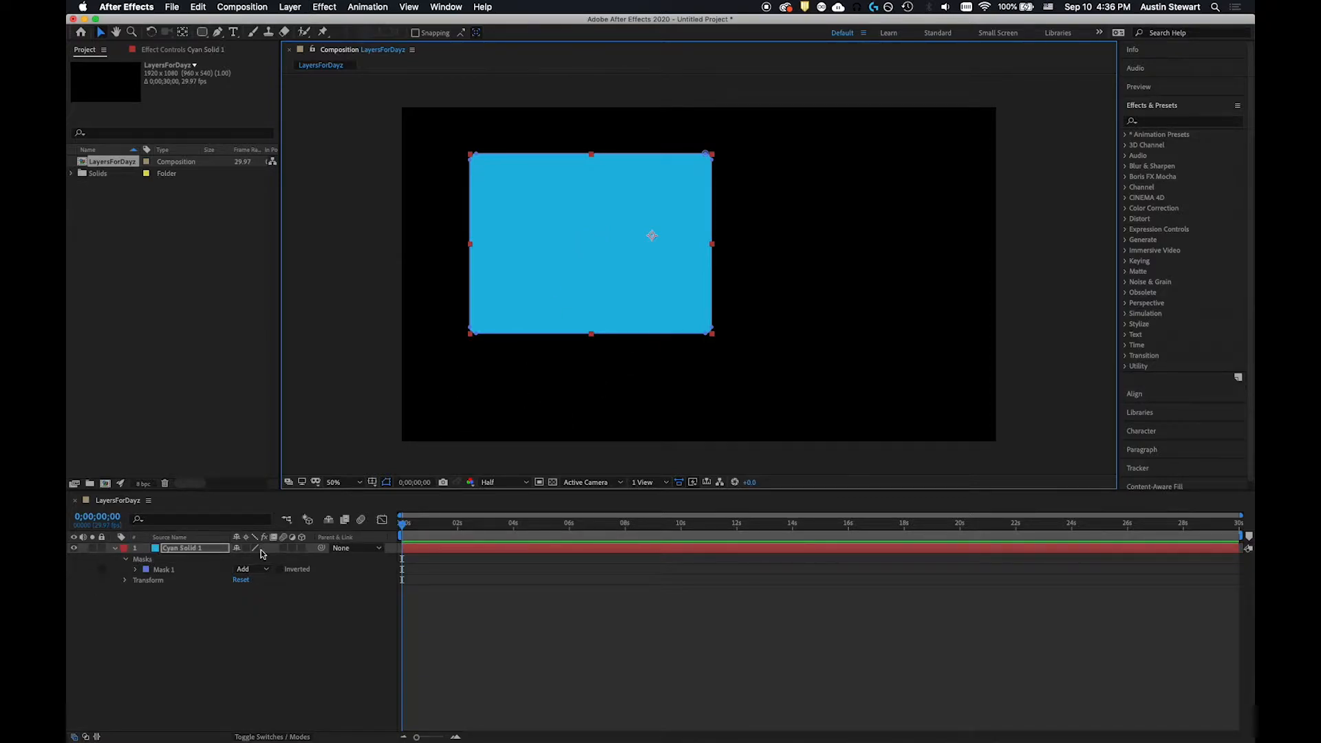
left_click_drag(550, 215, 630, 260)
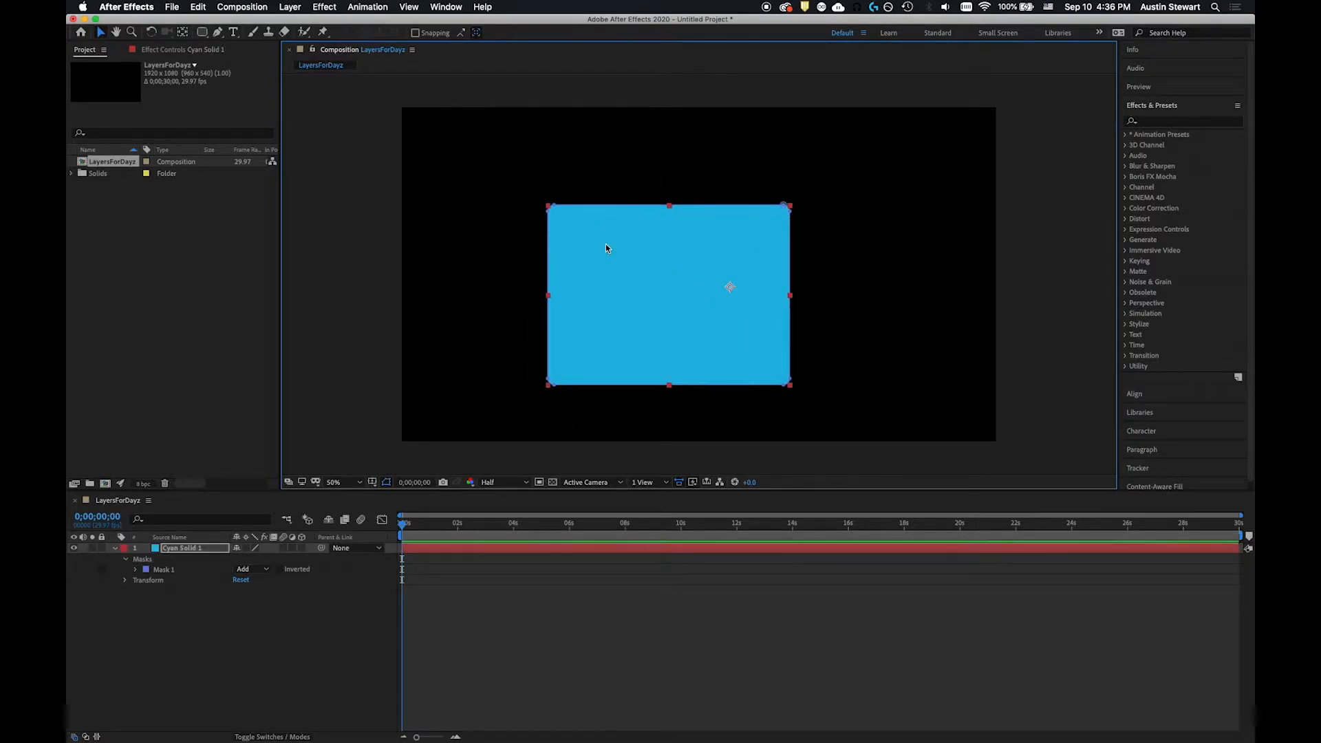
- Reshape the cyan solid's mask into a larger, irregular eight-sided polygon by moving its corner points, then deselect the layer
left_click_drag(786, 208, 727, 186)
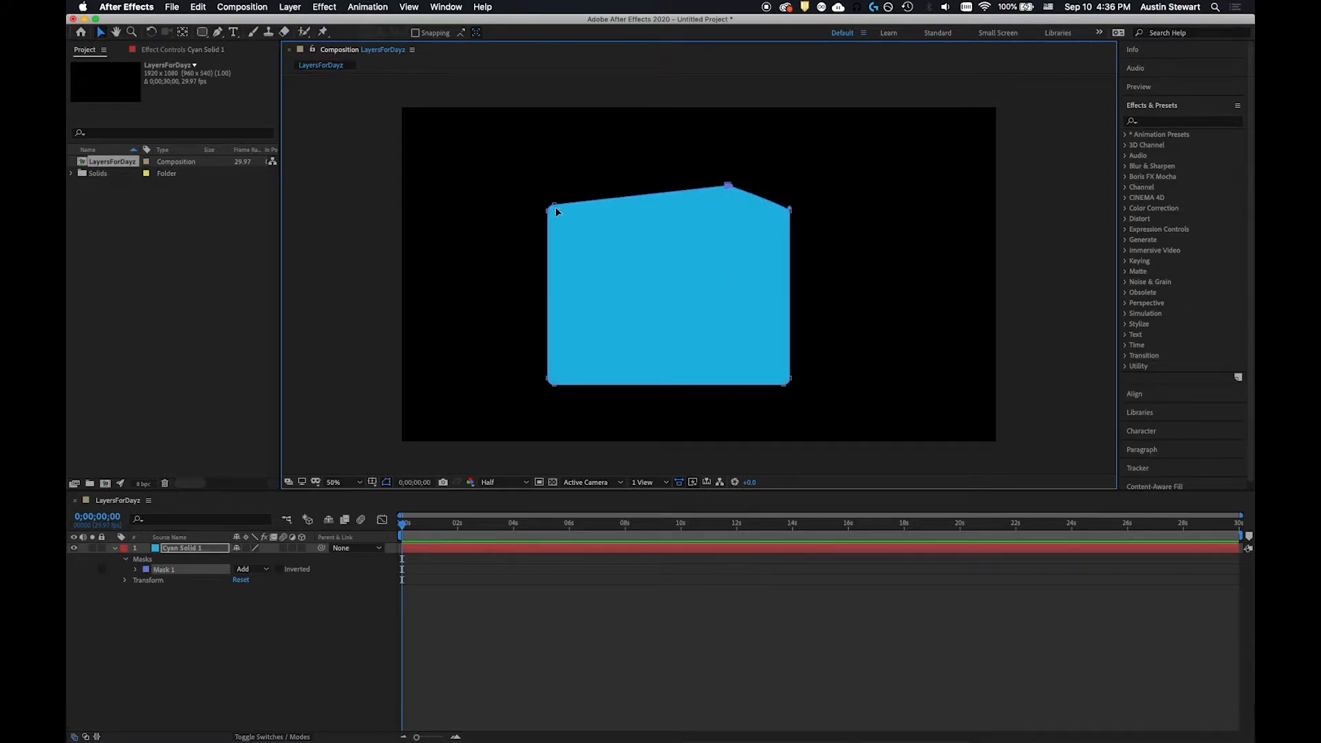
left_click_drag(551, 204, 516, 215)
mouse_move(548, 379)
left_mouse_down()
mouse_move(515, 381)
mouse_move(552, 402)
left_mouse_up()
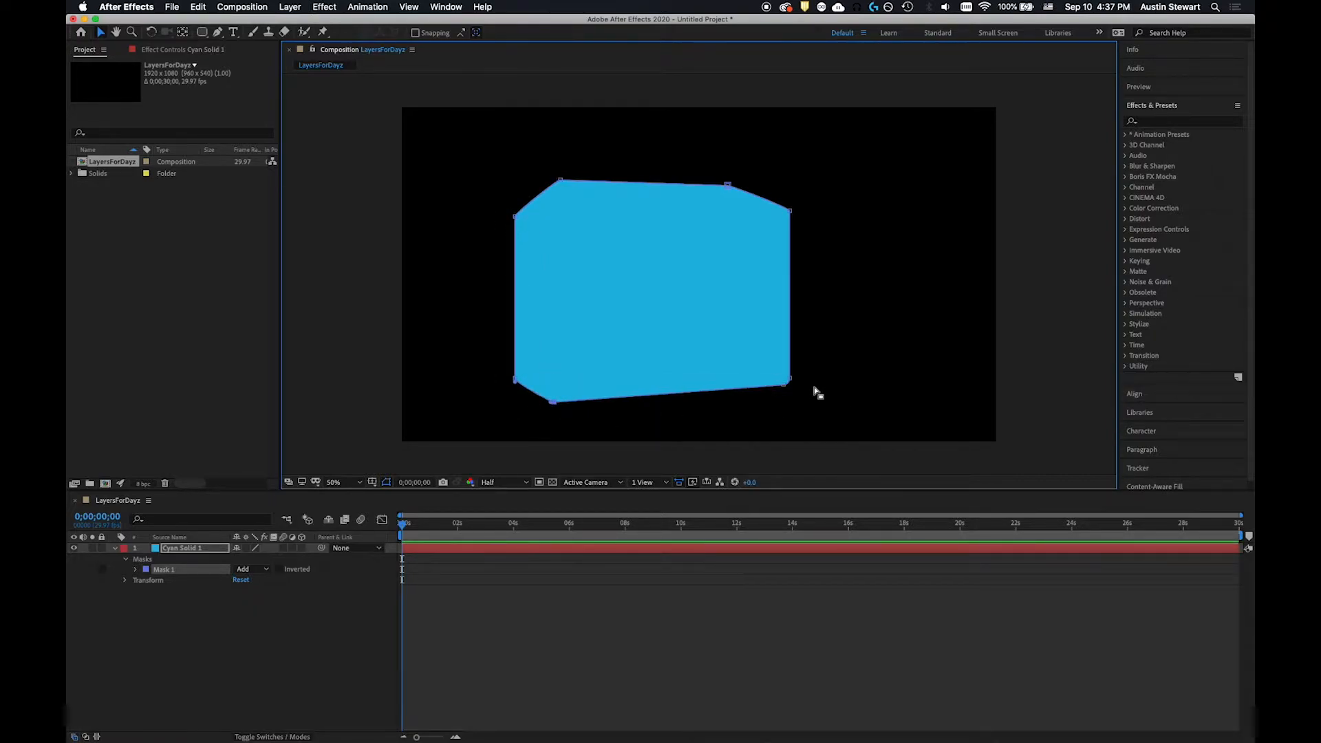
mouse_move(790, 378)
left_mouse_down()
mouse_move(840, 373)
mouse_move(783, 398)
left_mouse_up()
left_click_drag(791, 211, 806, 188)
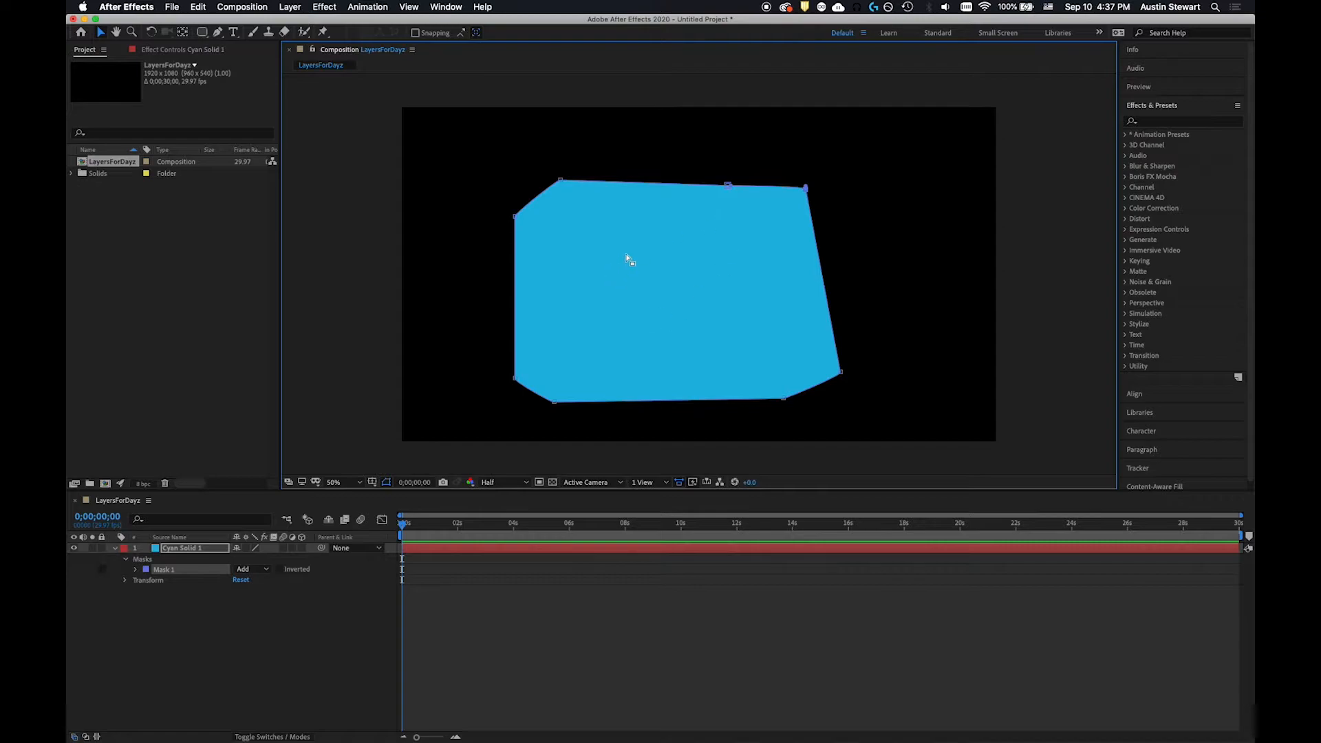
left_click_drag(561, 180, 544, 150)
left_click_drag(515, 215, 482, 207)
left_click_drag(514, 378, 537, 413)
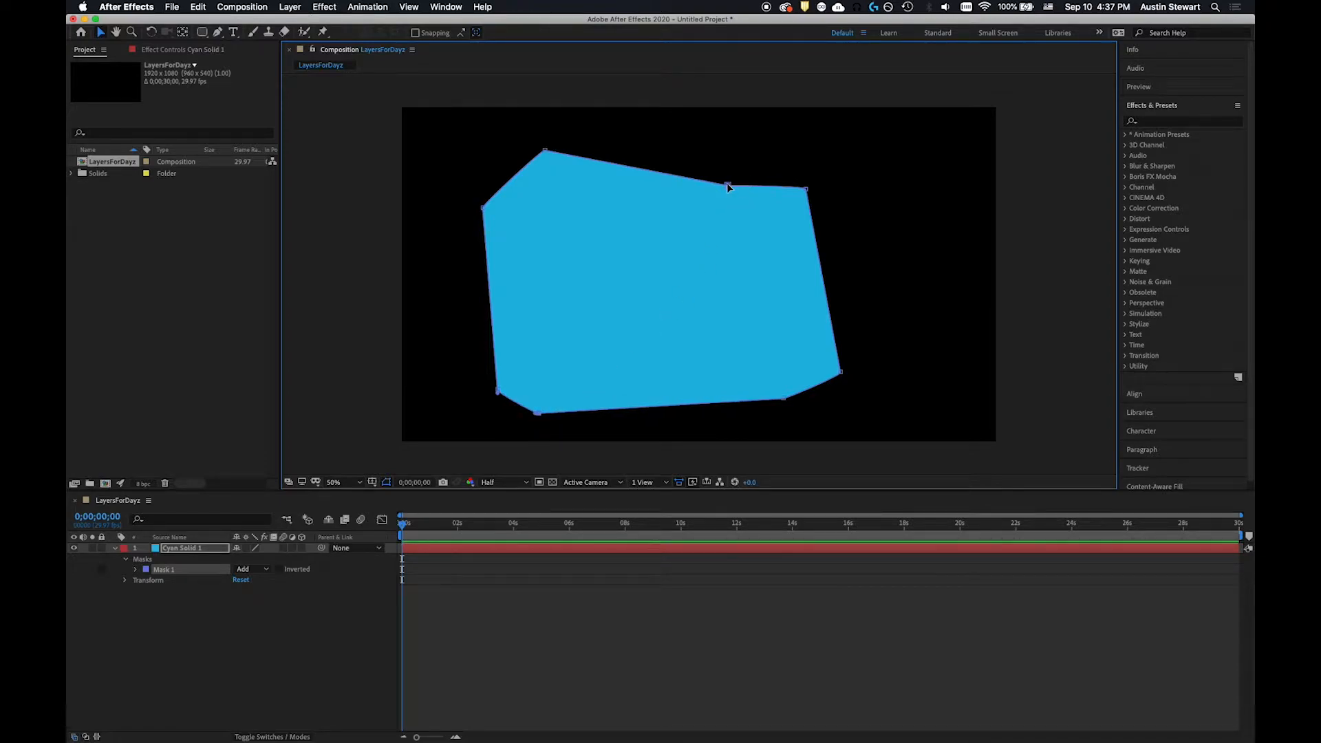
left_click_drag(728, 186, 726, 155)
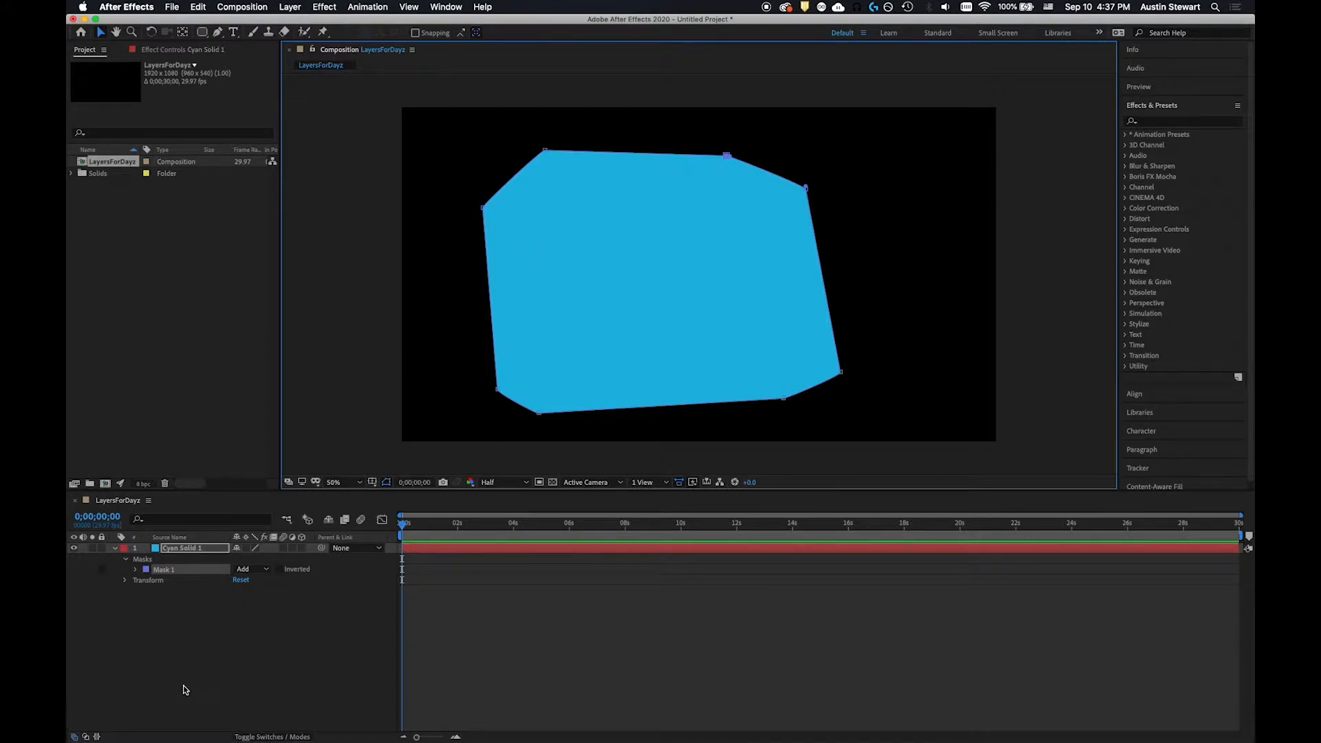
left_click(195, 650)
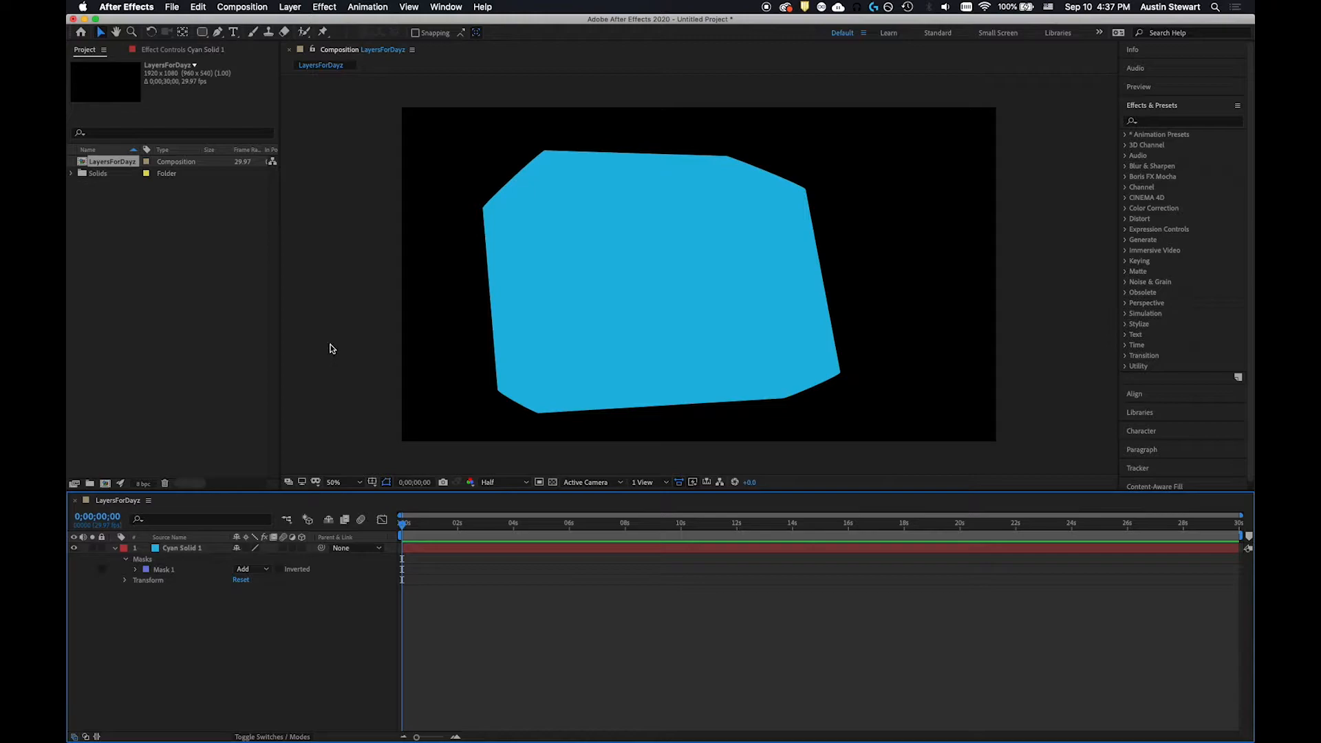
- Add a text layer reading "Text Layers are awesome" starting at the centre of the frame
left_click(291, 7)
mouse_move(303, 22)
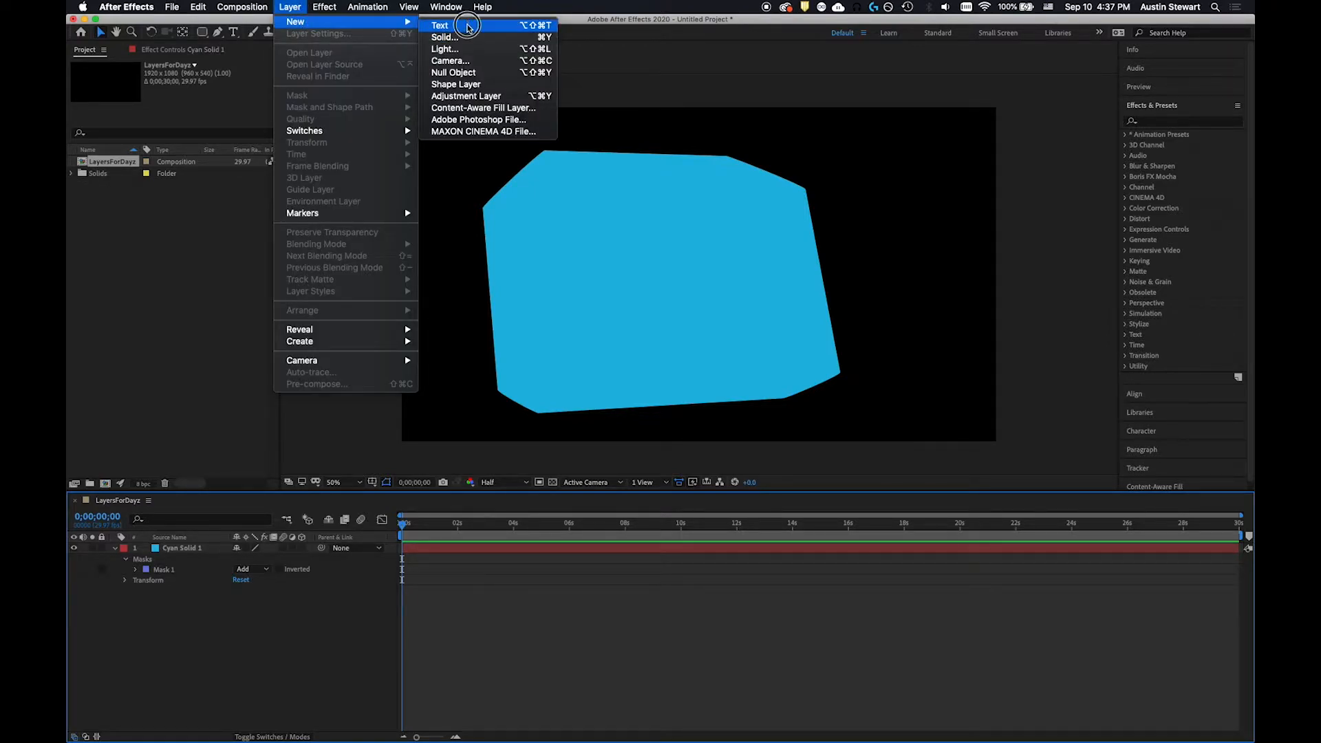
left_click(467, 28)
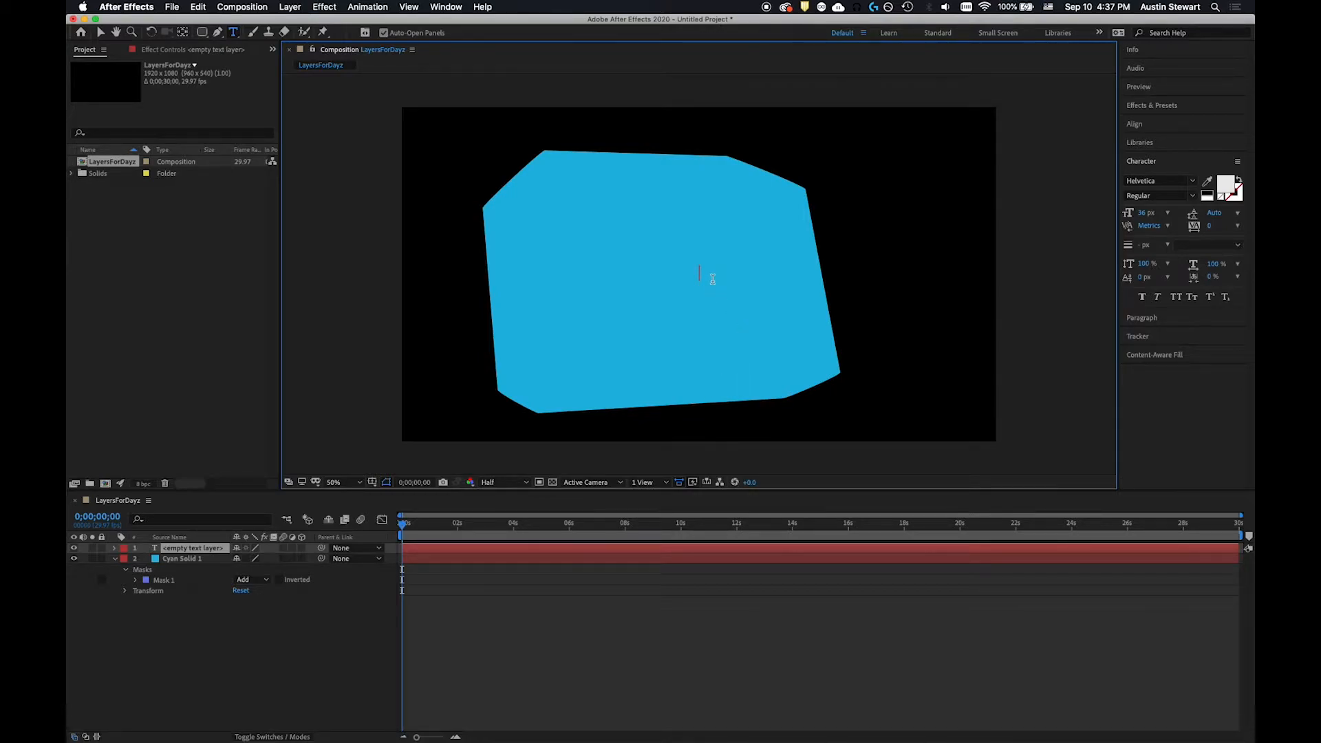
type("Text layers are awesomew")
key("BackSpace")
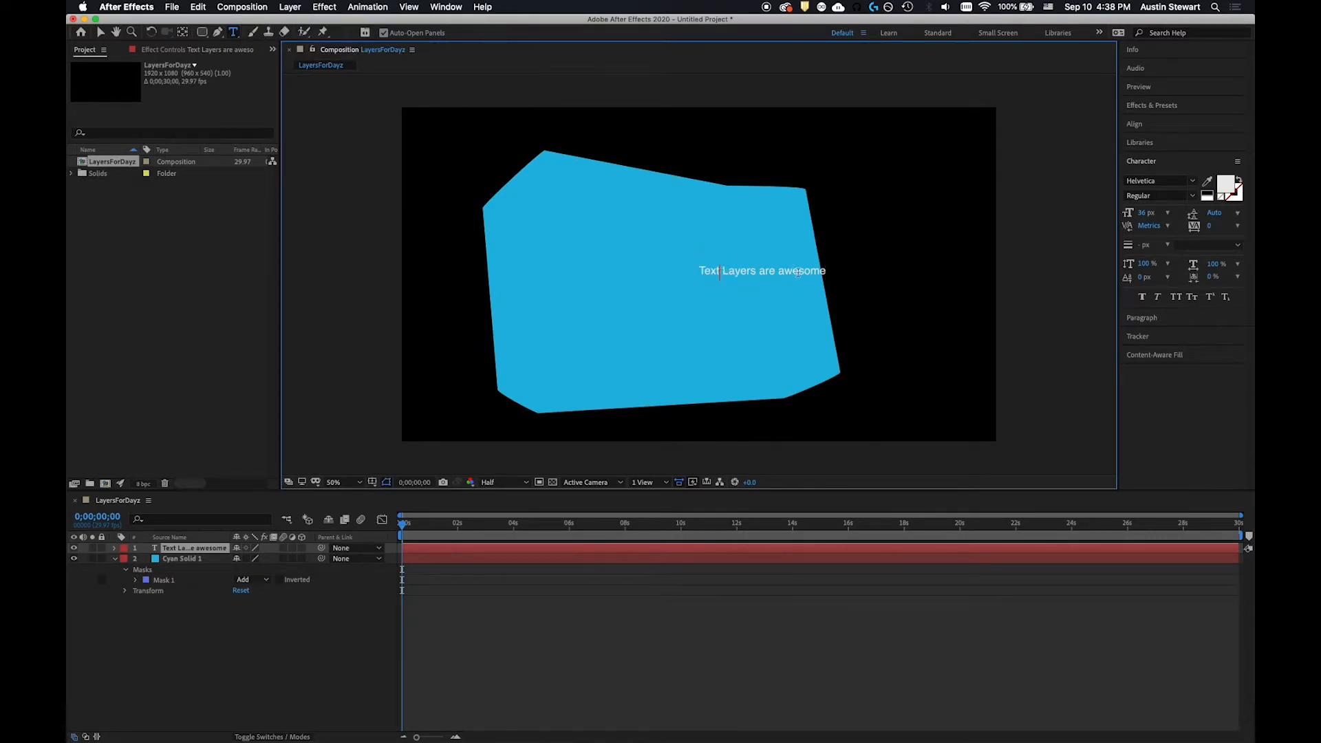
left_click(185, 548)
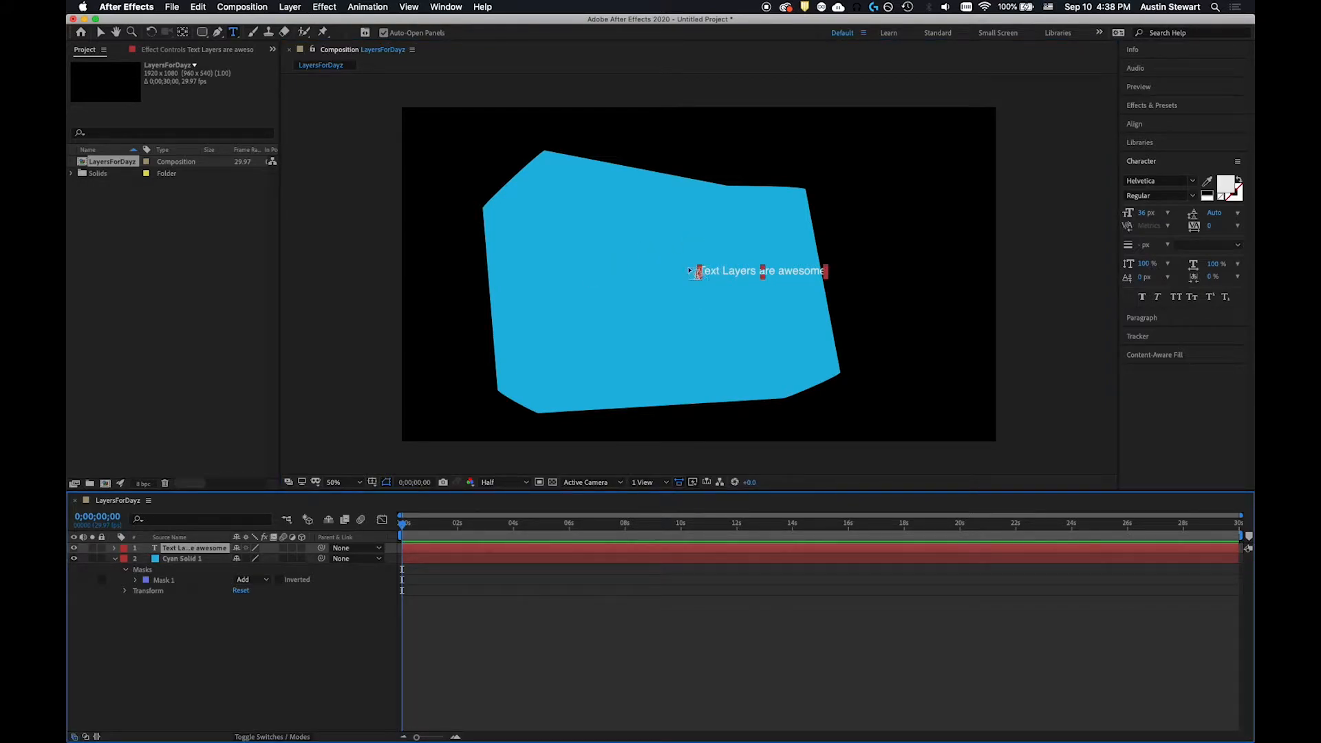
- Examine the text layer's text properties, including its Path Options and More Options
left_click(115, 548)
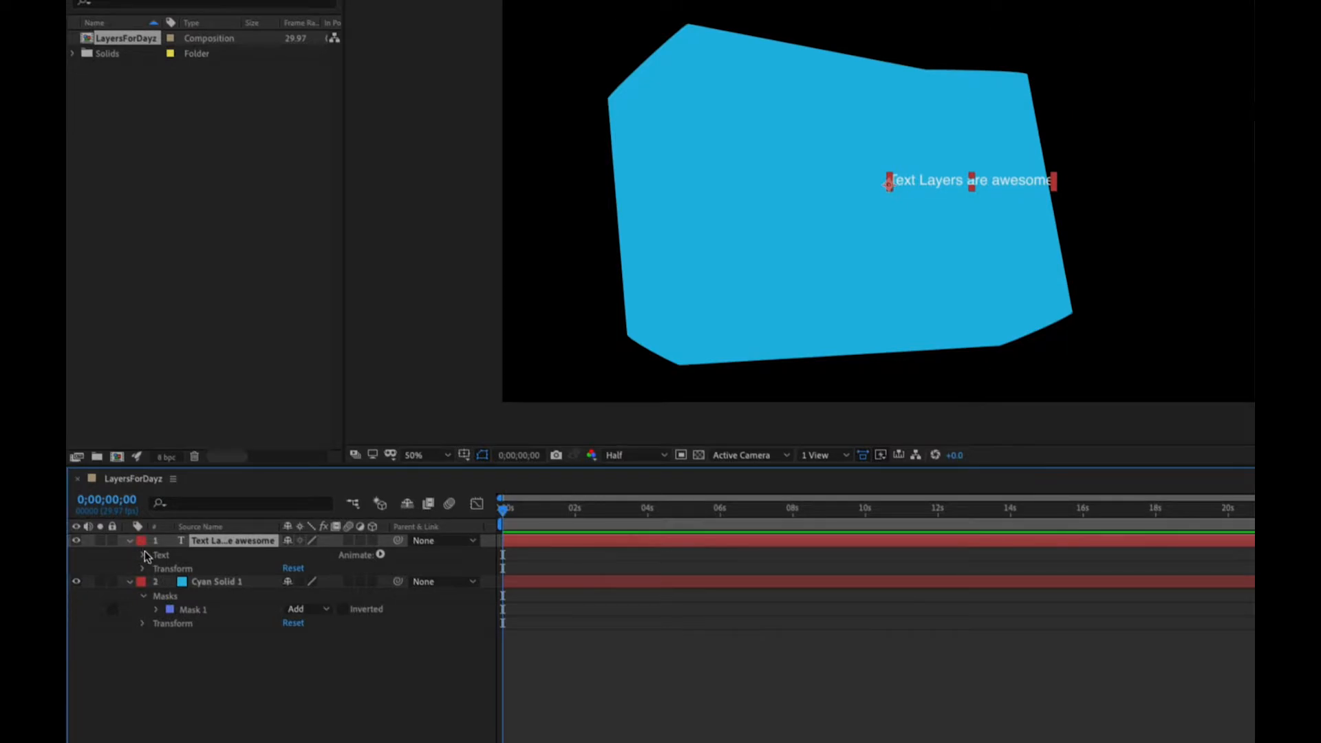
left_click(121, 555)
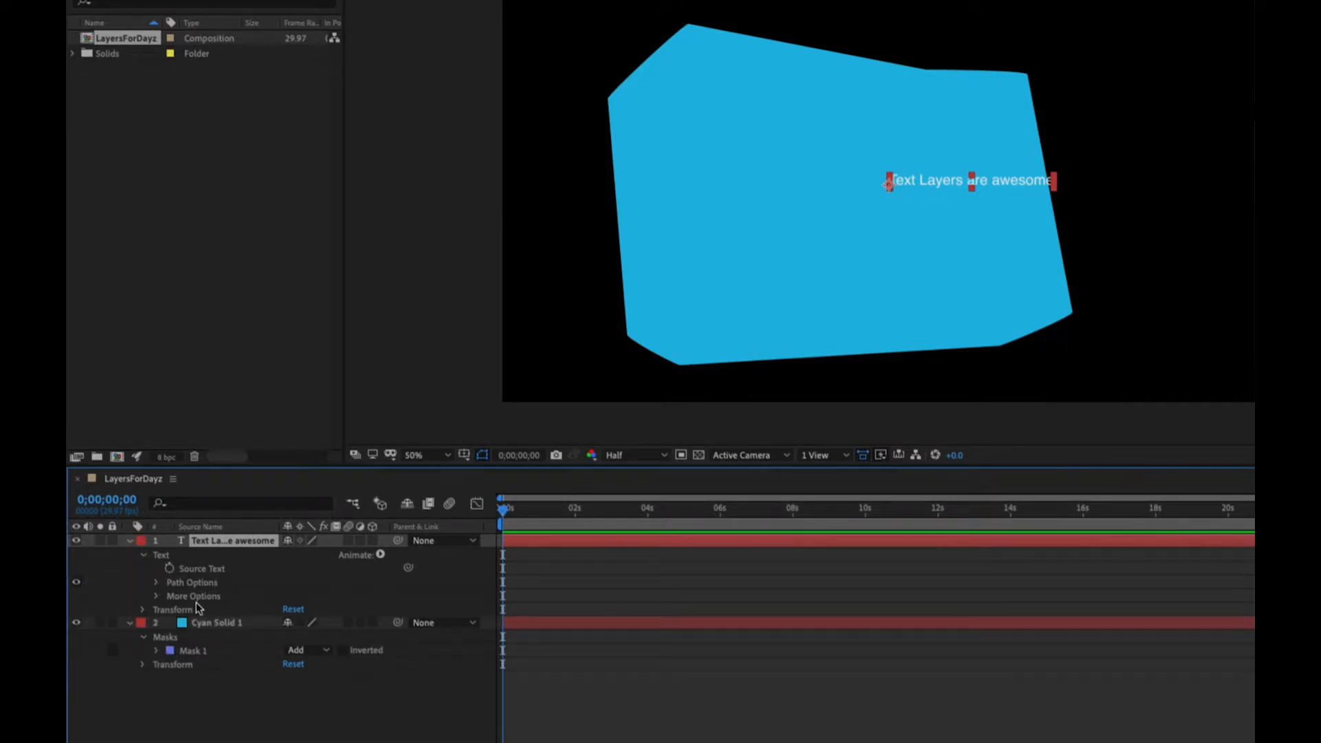
left_click(157, 583)
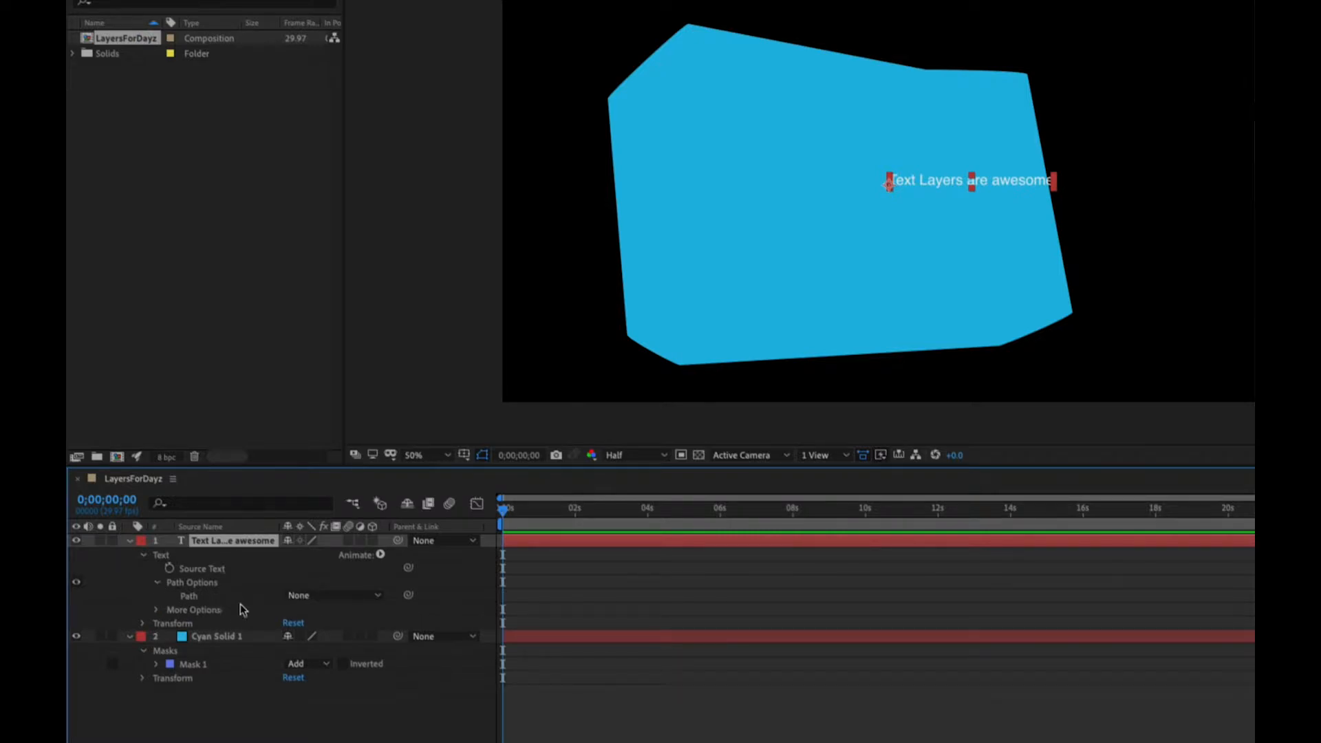
left_click(376, 595)
left_click(101, 599)
left_click(157, 583)
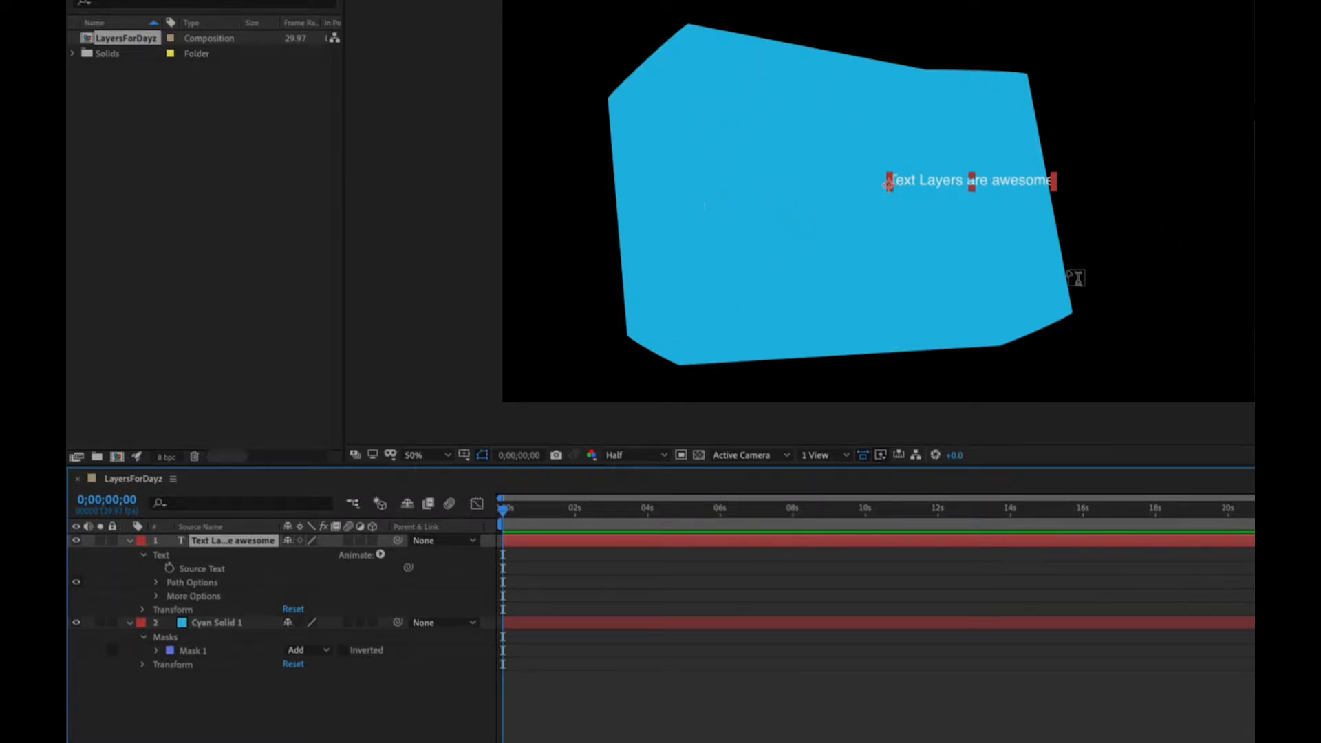
left_click(156, 595)
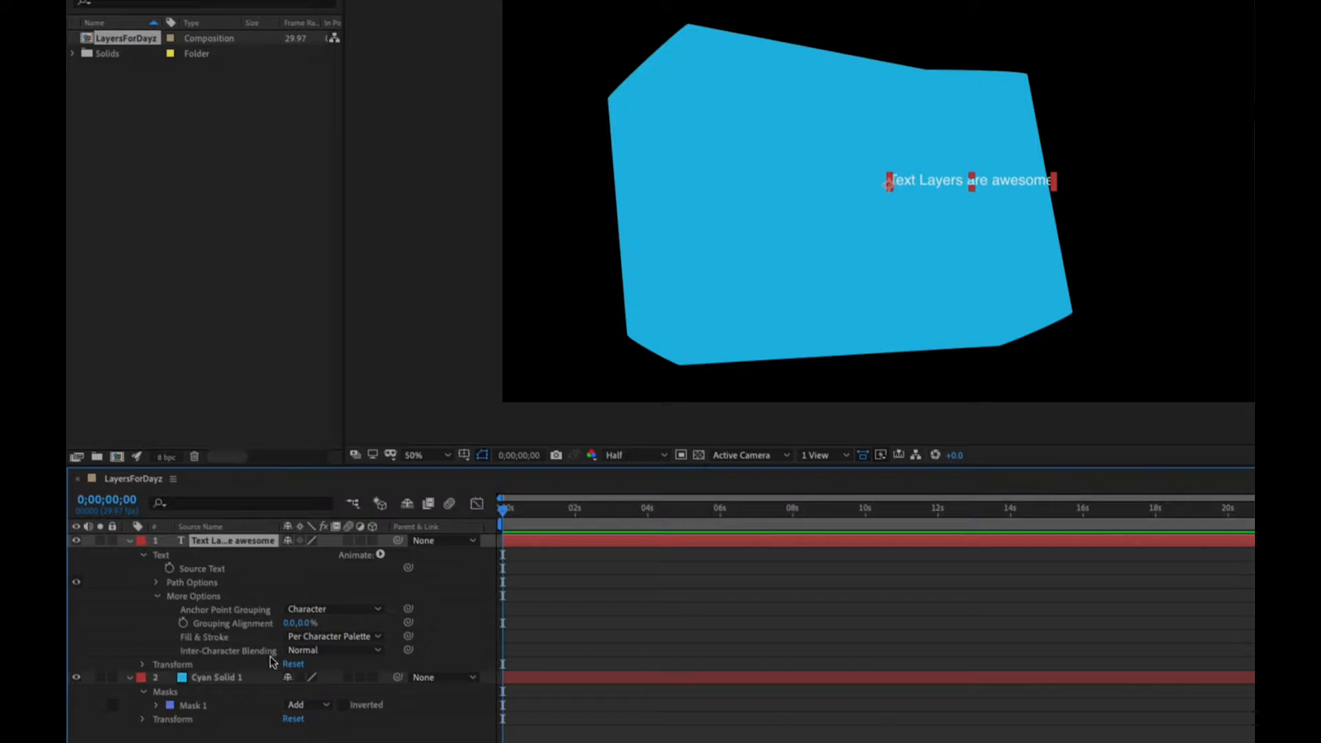
left_click(157, 597)
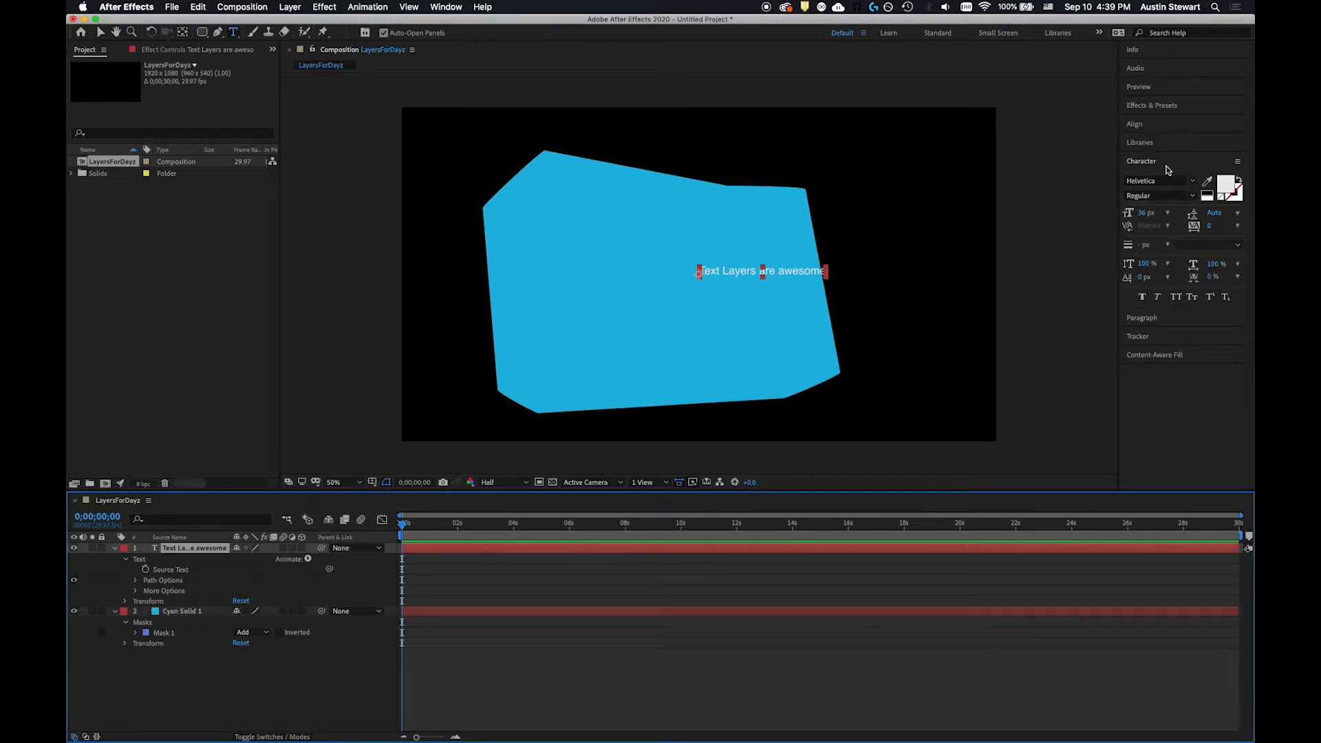
- Set the text layer's font to Ingeborg Striped and display the layer's effect controls
left_click(1193, 183)
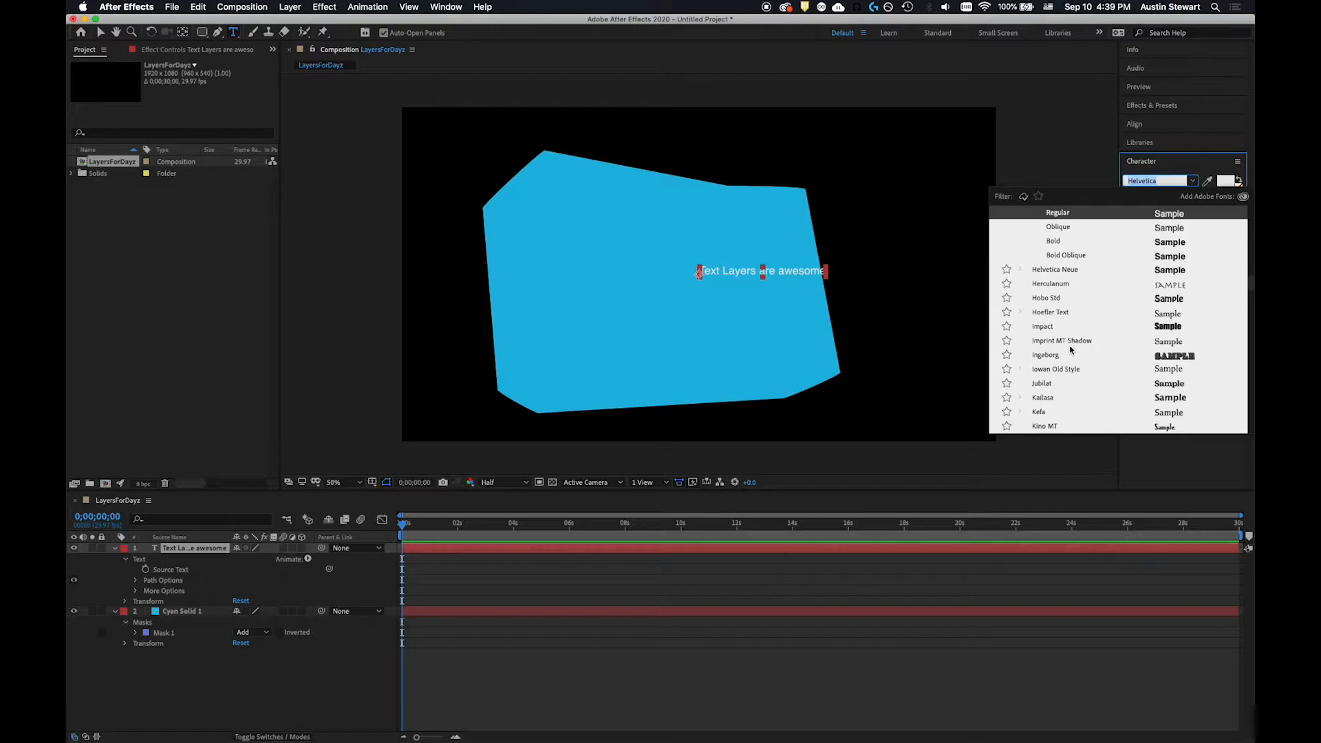
left_click(1174, 356)
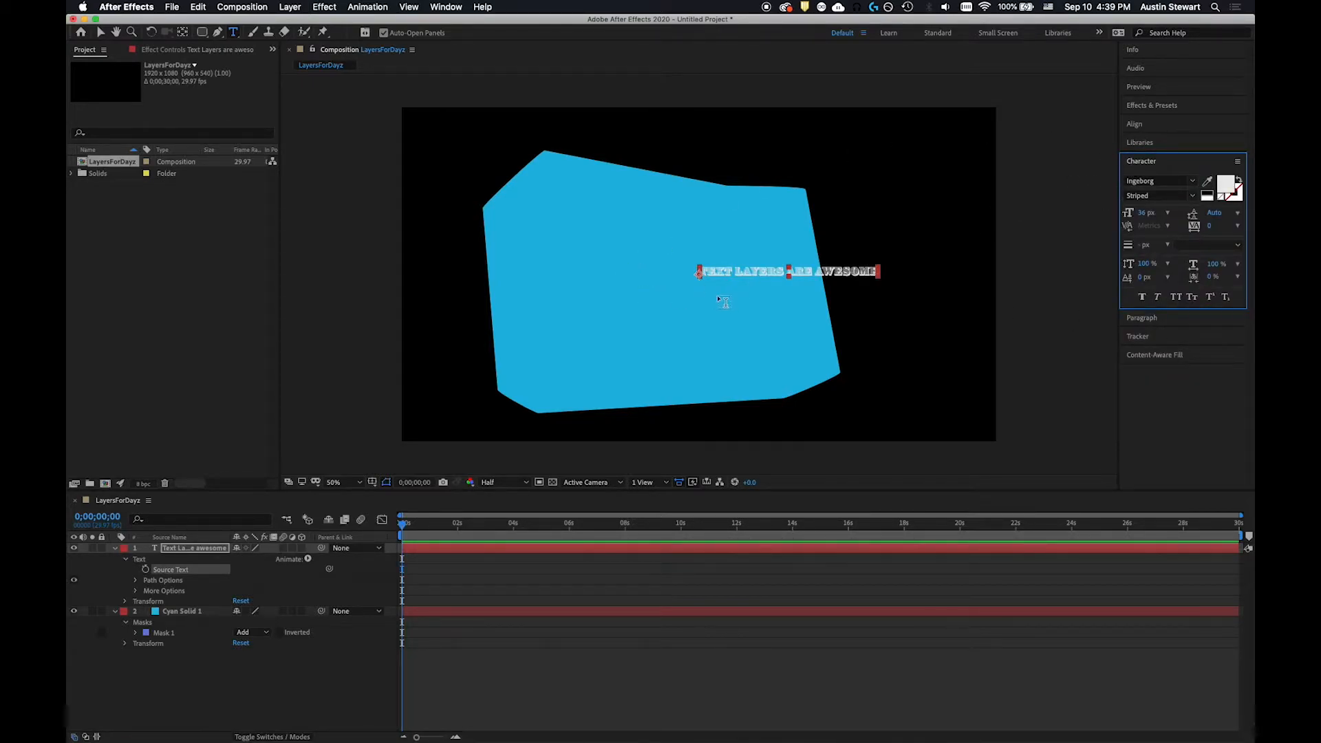
left_click(204, 552)
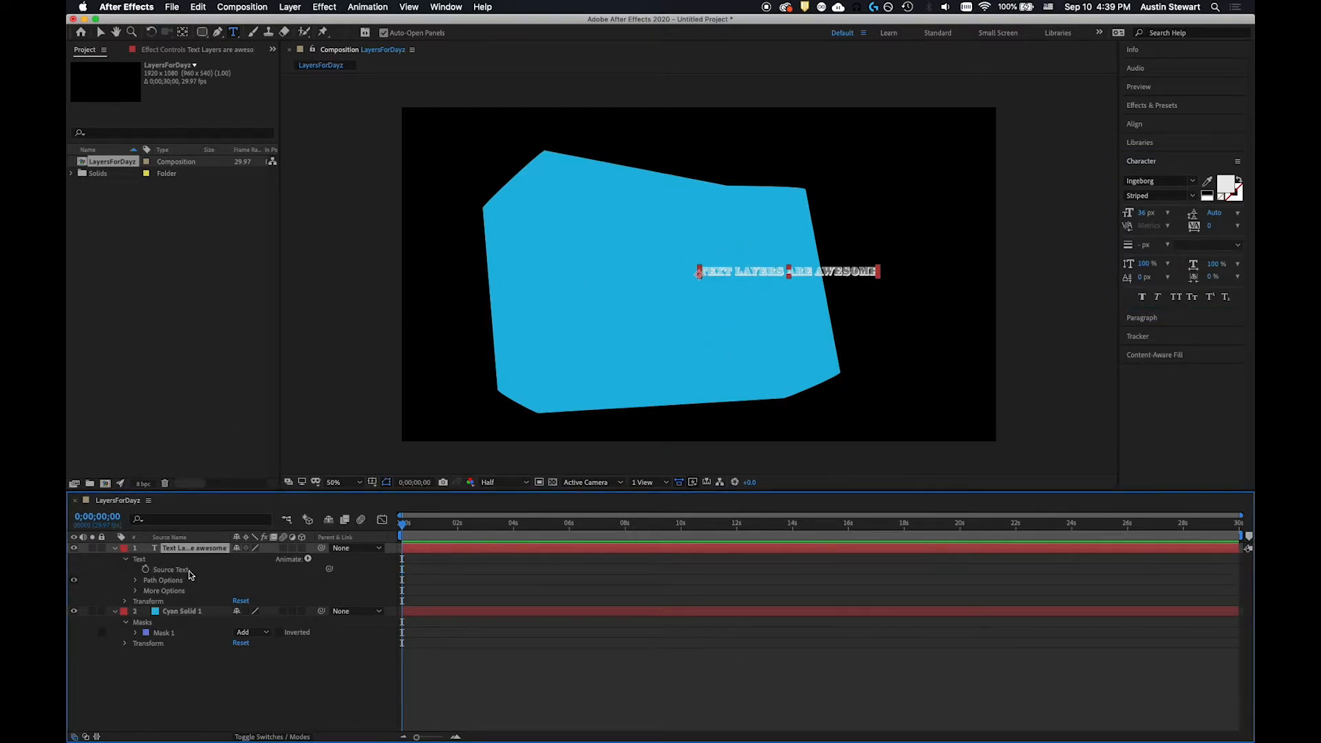
left_click(161, 51)
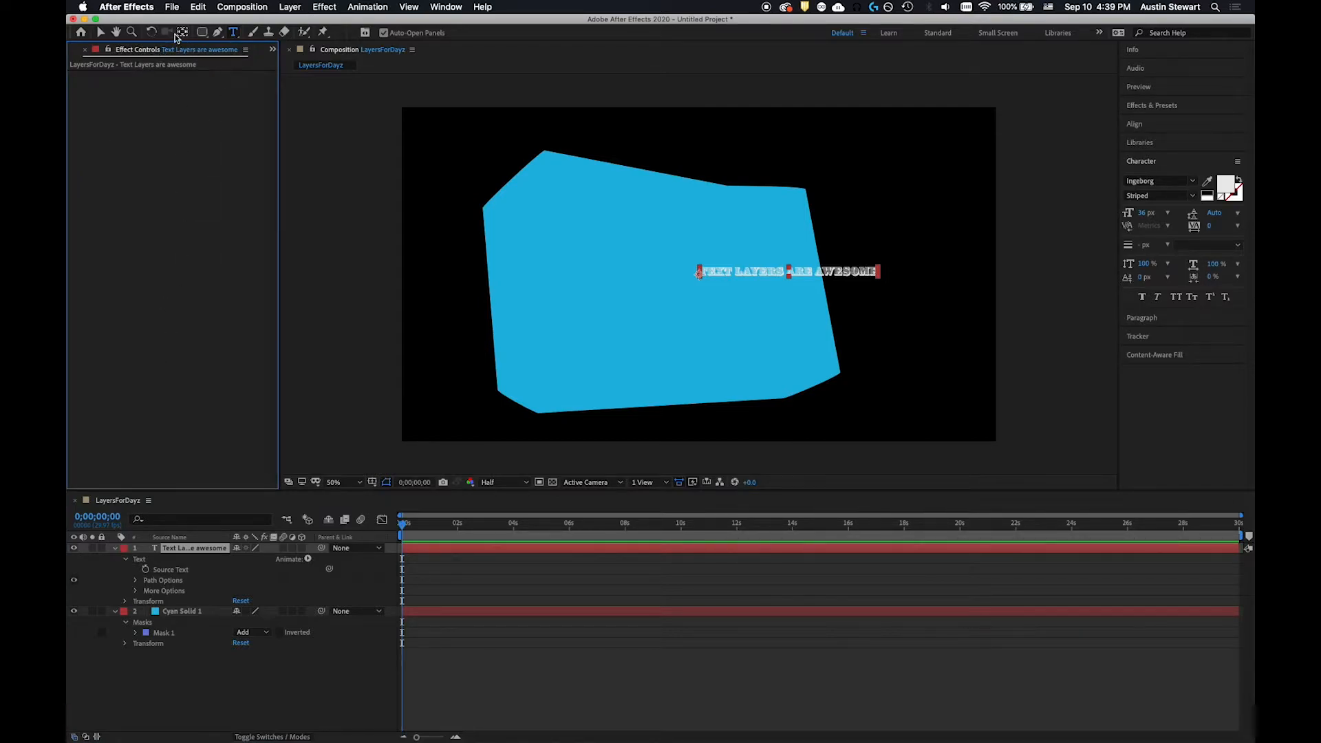
- Bring the Project panel back into view and set the text layer's font size to 97 px
left_click(273, 49)
left_click(302, 68)
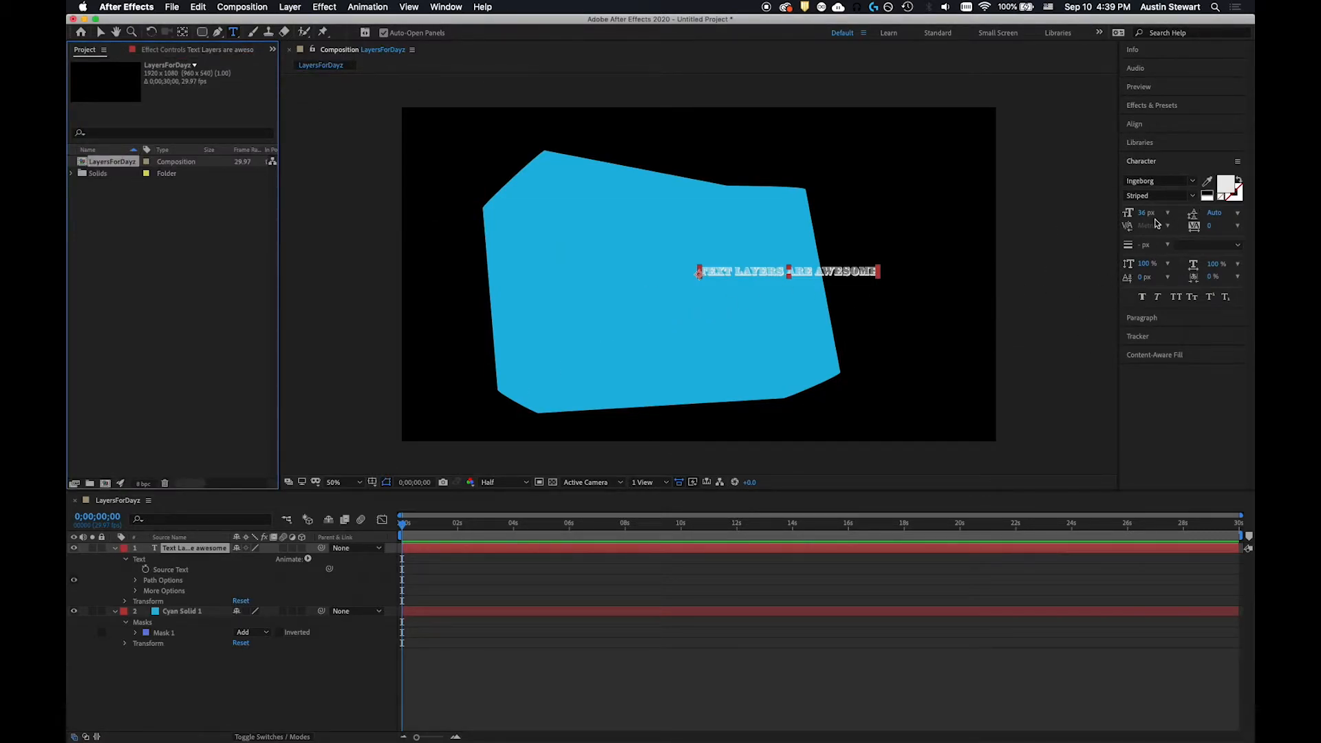
mouse_move(1145, 217)
left_mouse_down()
mouse_move(1124, 209)
mouse_move(1170, 210)
left_mouse_up()
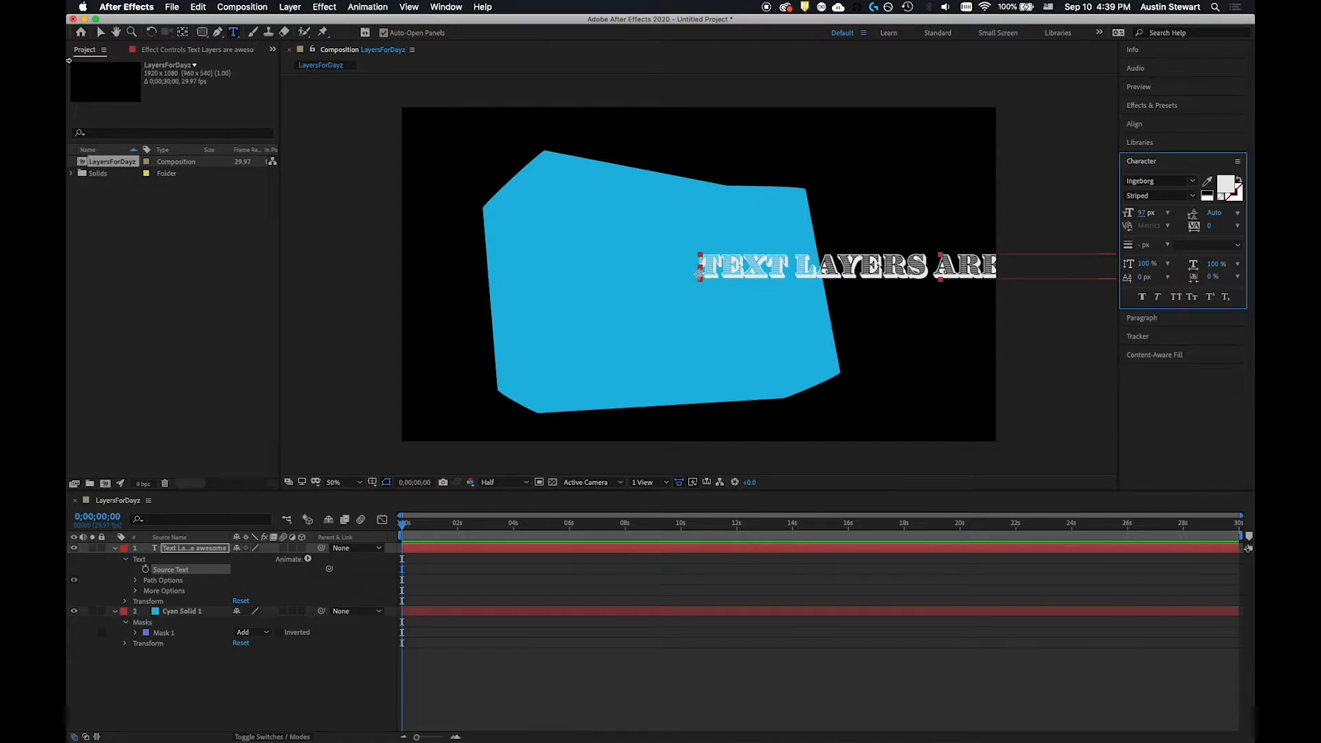
- Move the enlarged text layer up and to the left so the whole line fits within the frame
left_click(101, 32)
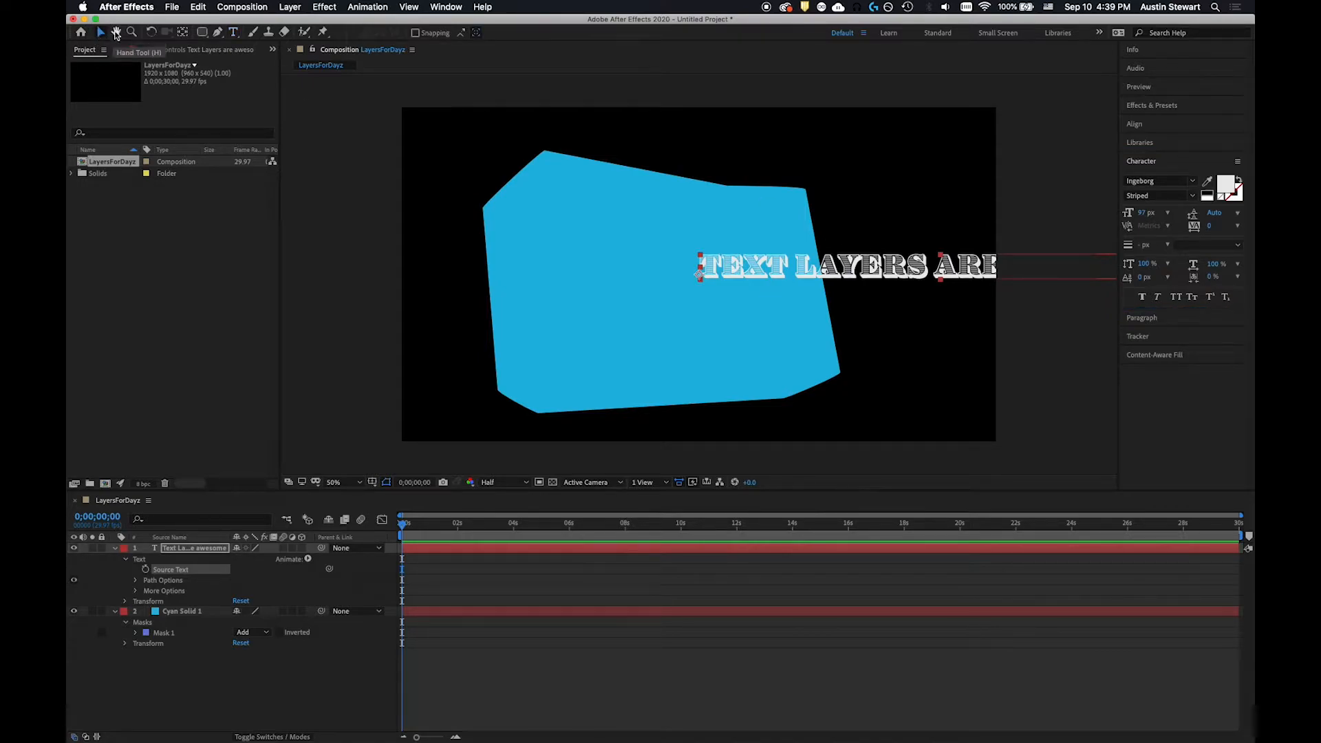
left_click_drag(814, 258, 589, 199)
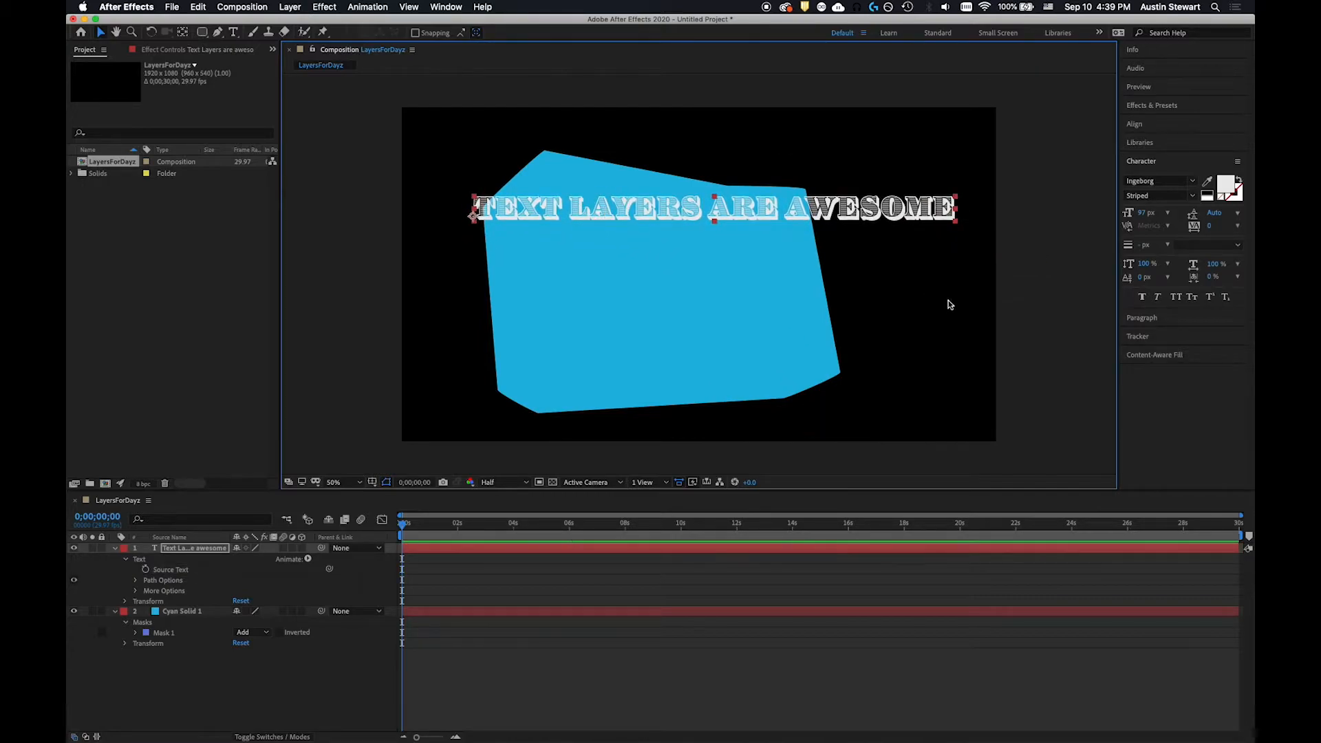
- Try centre alignment on the text layer's paragraph and restore left alignment
left_click(1153, 317)
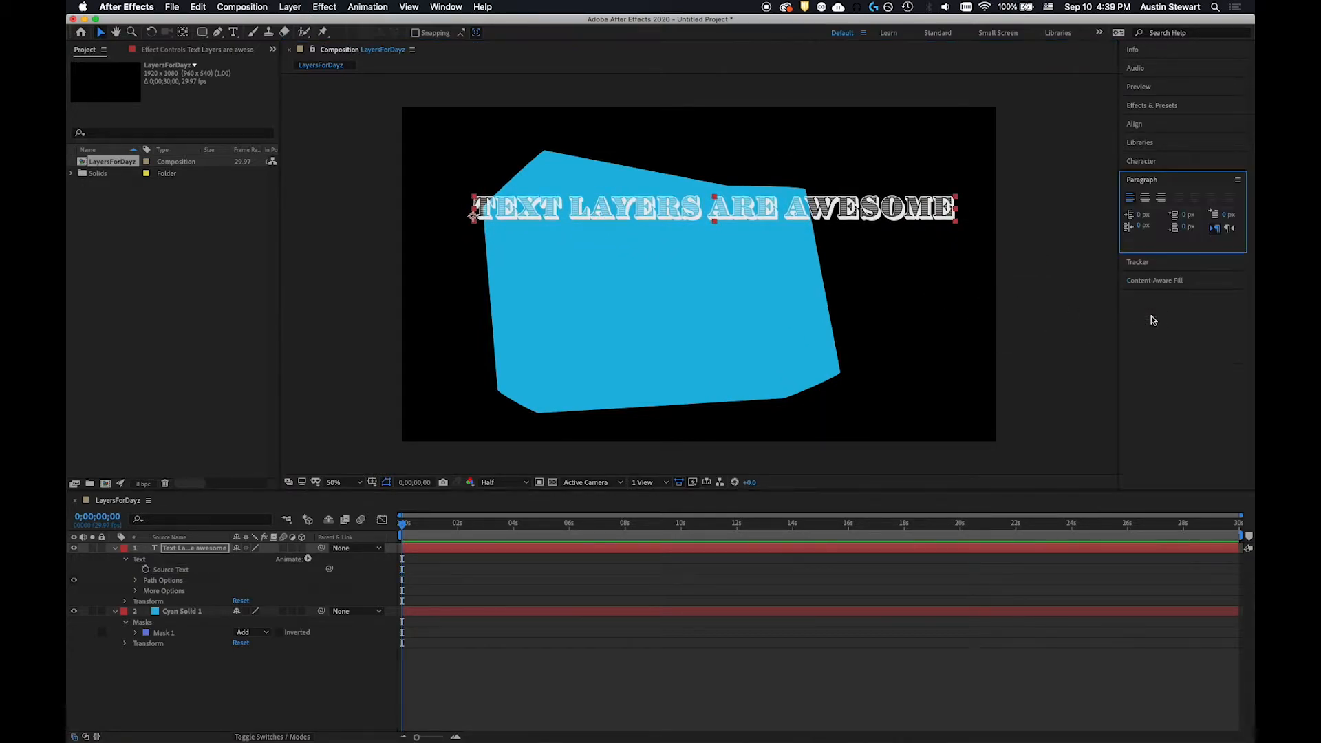
left_click(1146, 198)
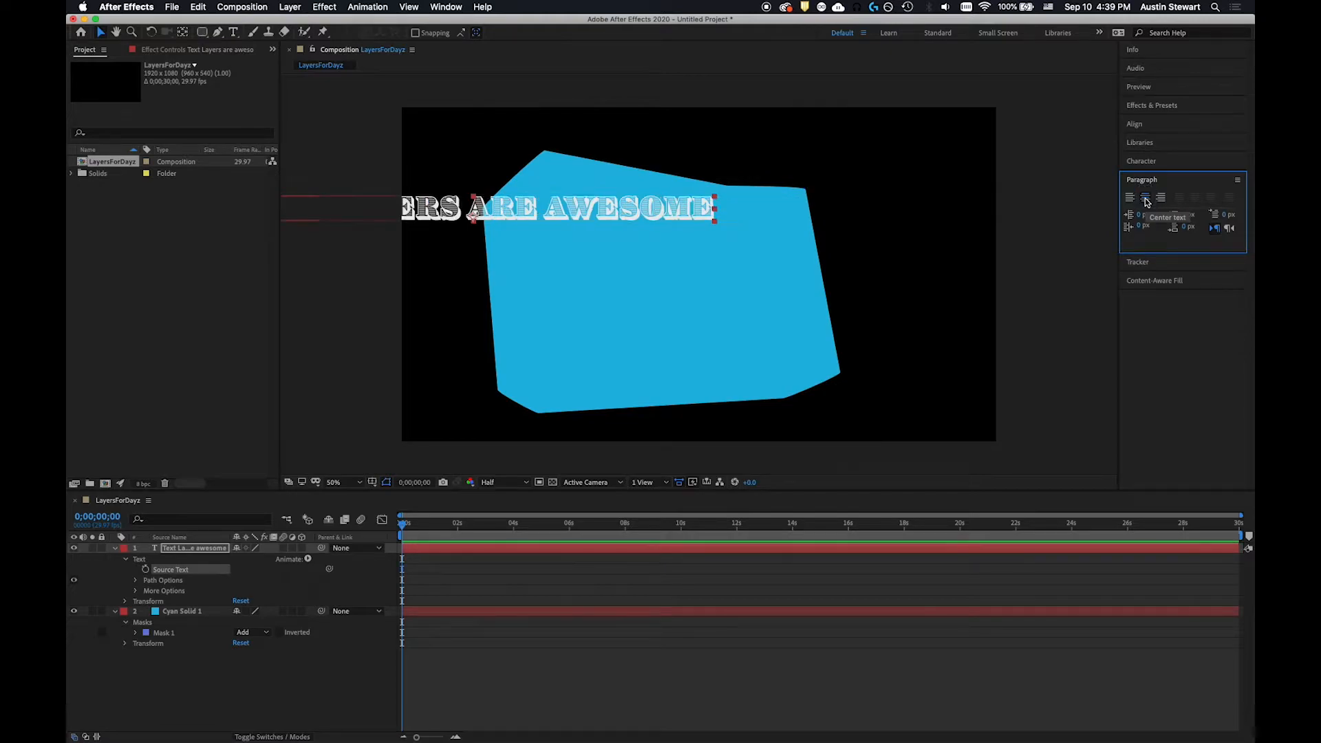
left_click(1146, 199)
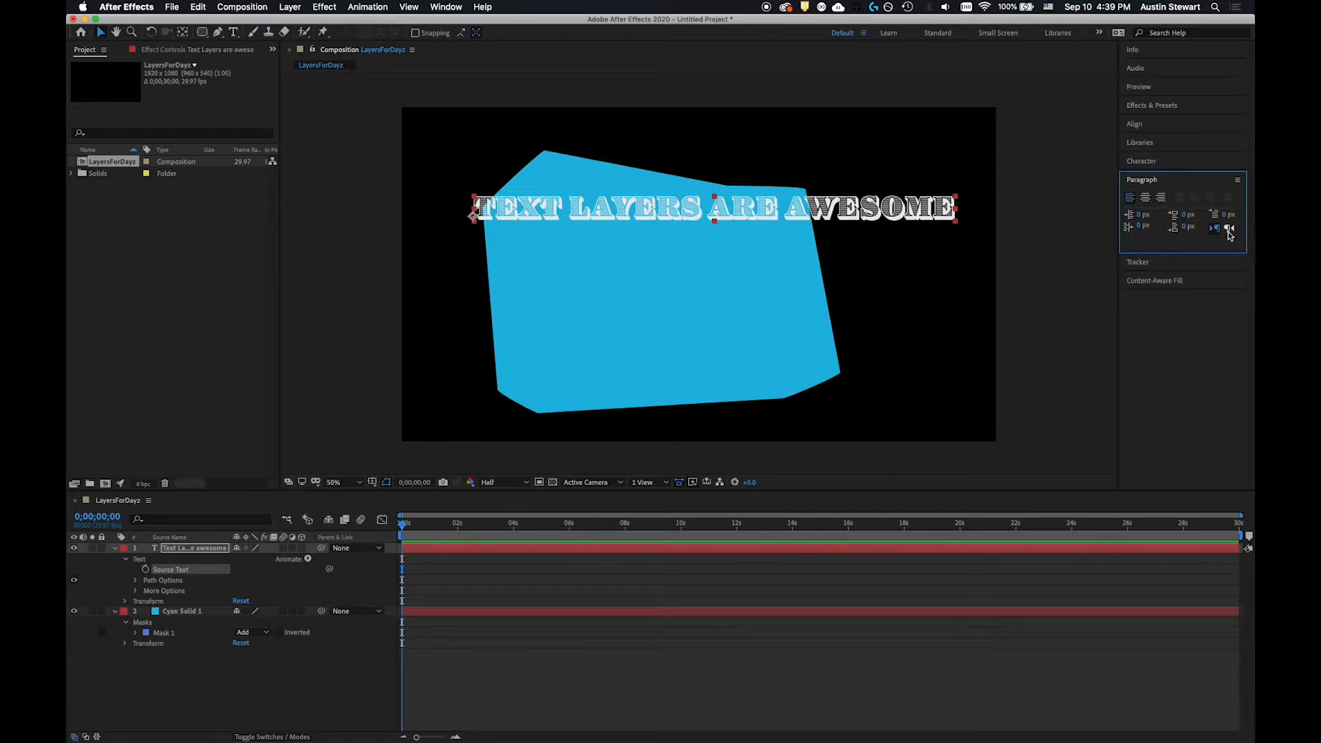
- Change the text layer's fill colour to a bright red
left_click(1139, 162)
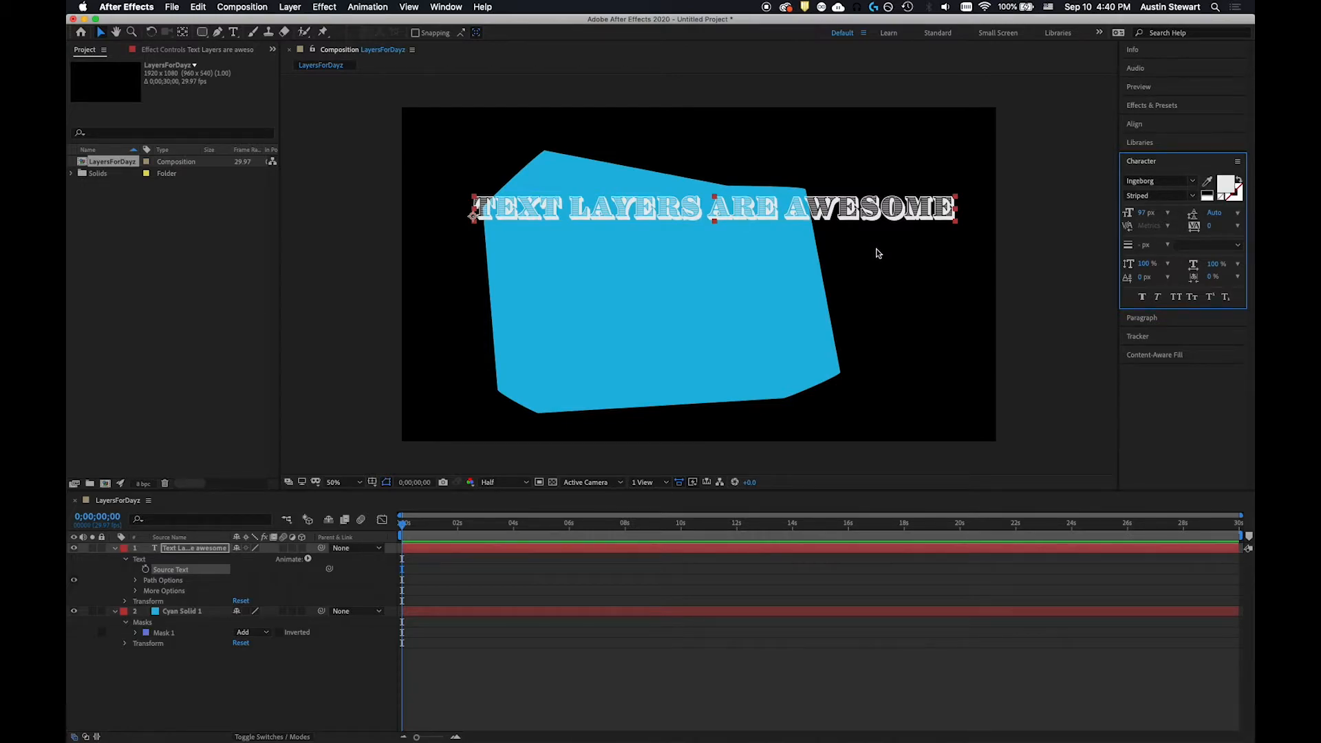
left_click(1225, 186)
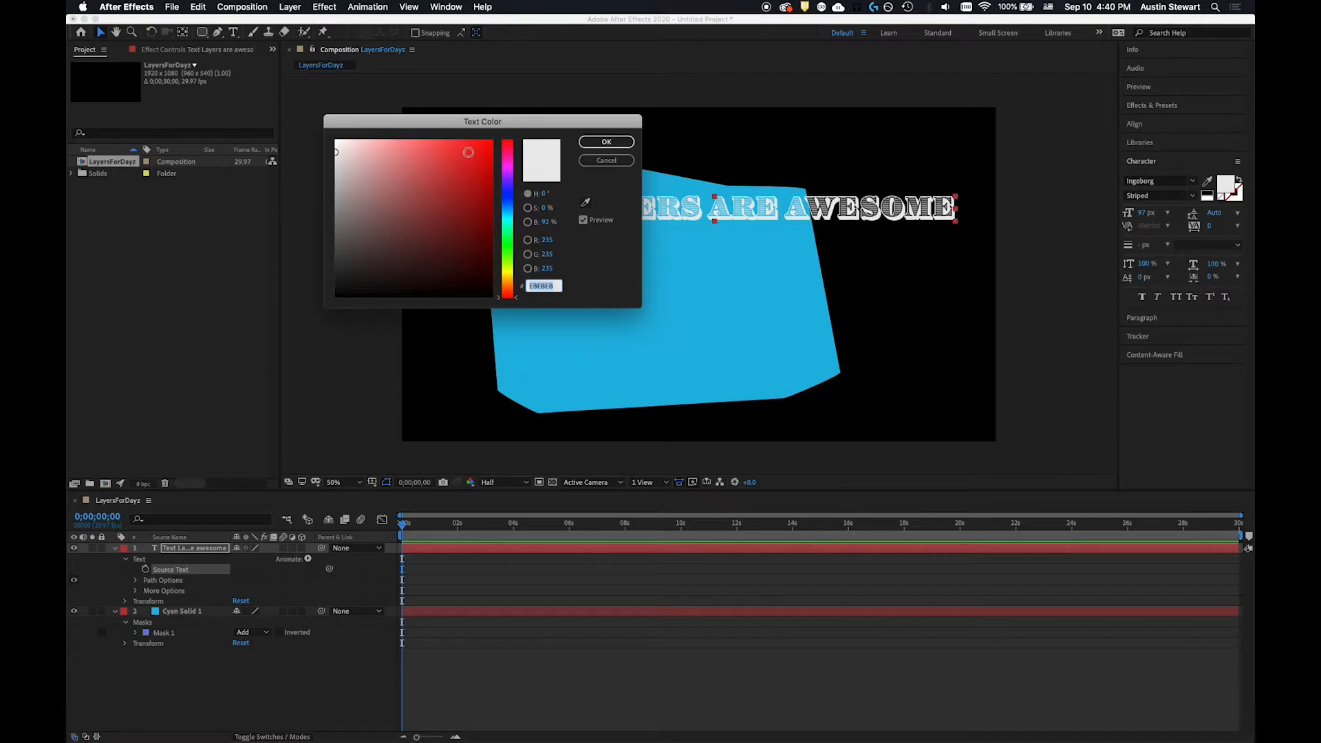
left_click(468, 153)
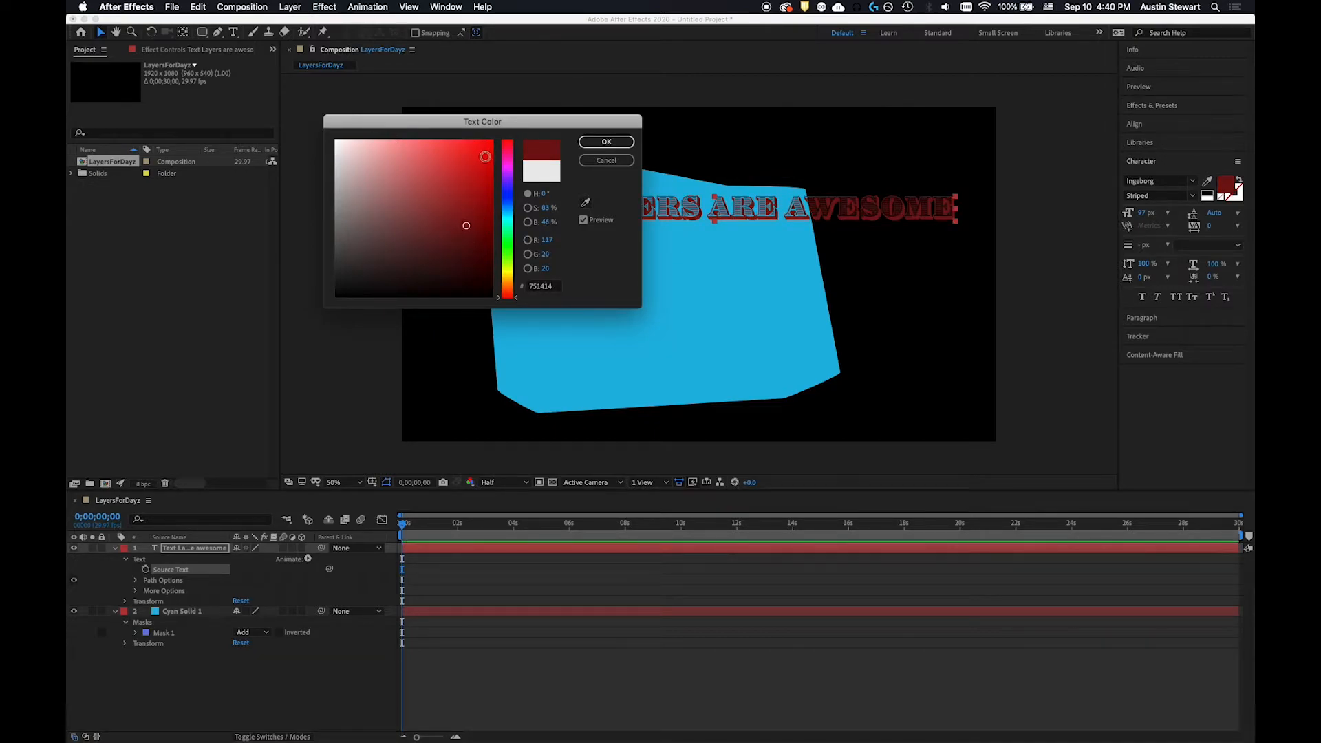
left_click(484, 162)
left_click(608, 142)
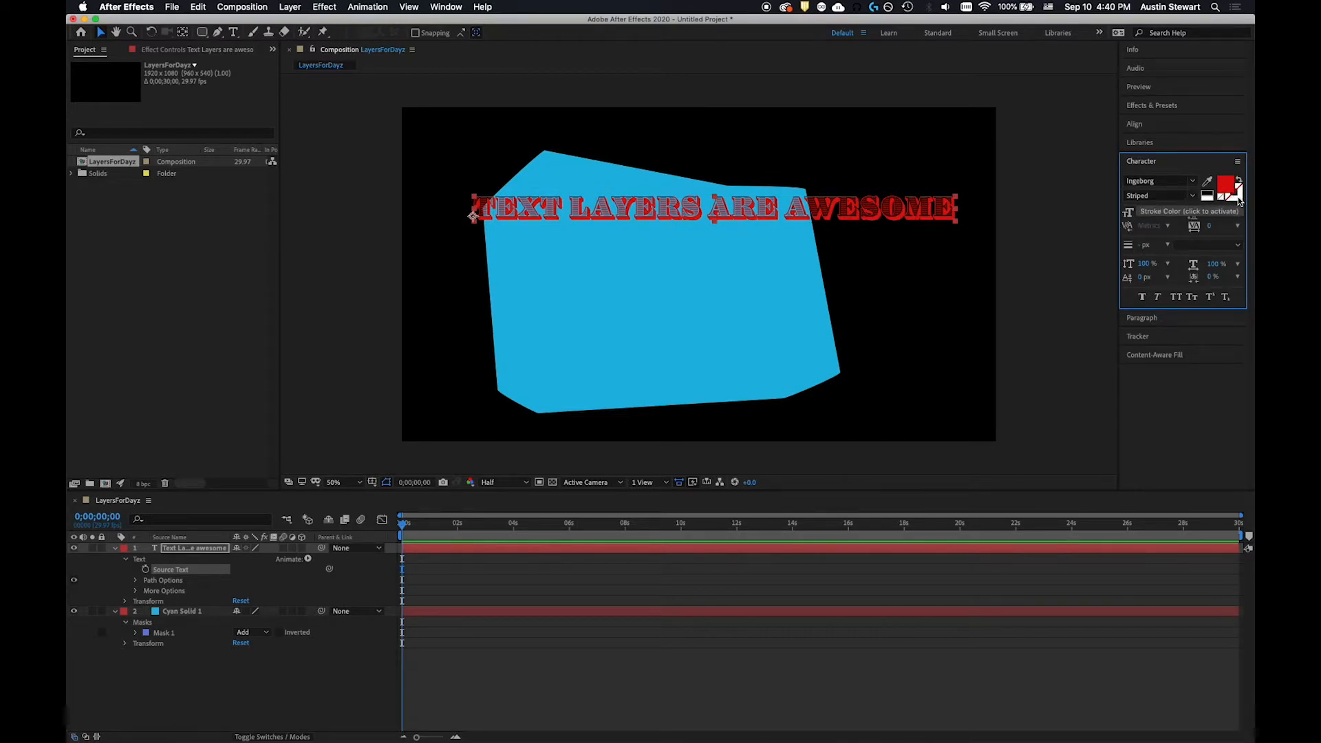
- Check the text's stroke colour setting and the font styles available for Ingeborg
left_click(1239, 200)
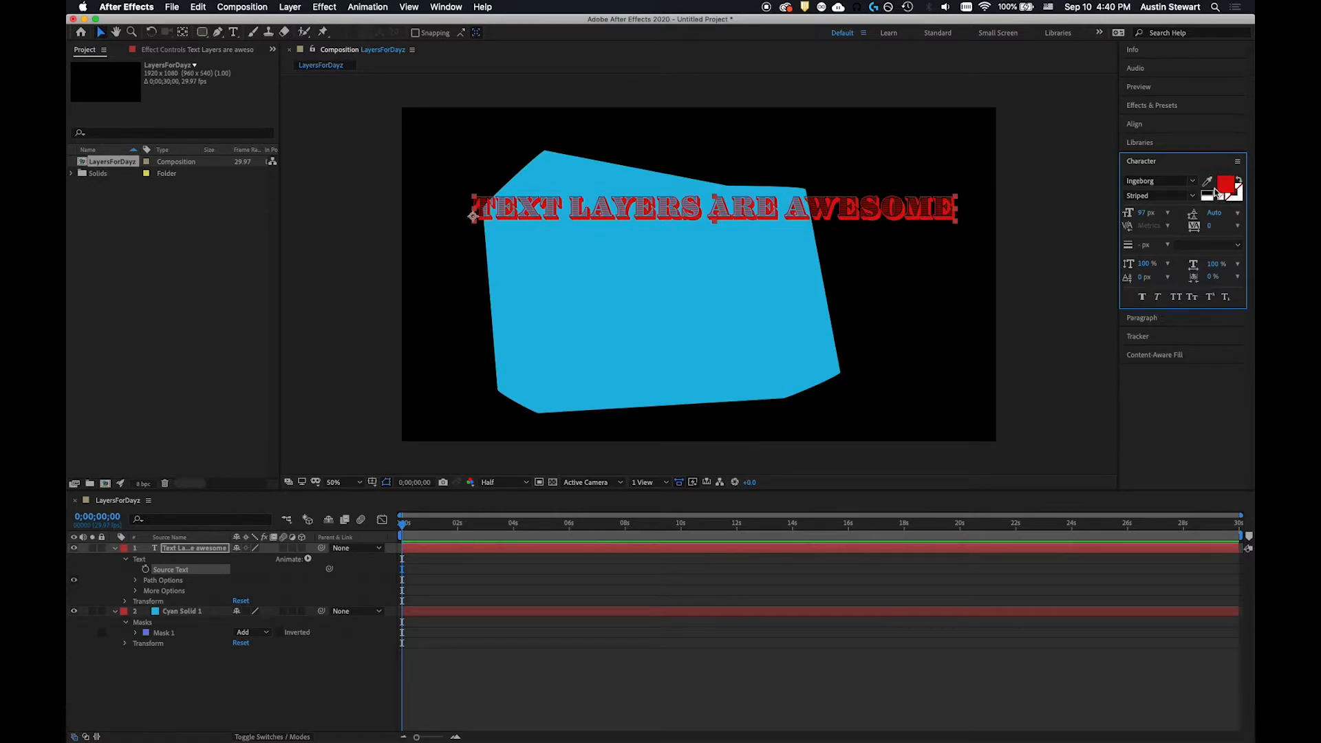
left_click(1193, 197)
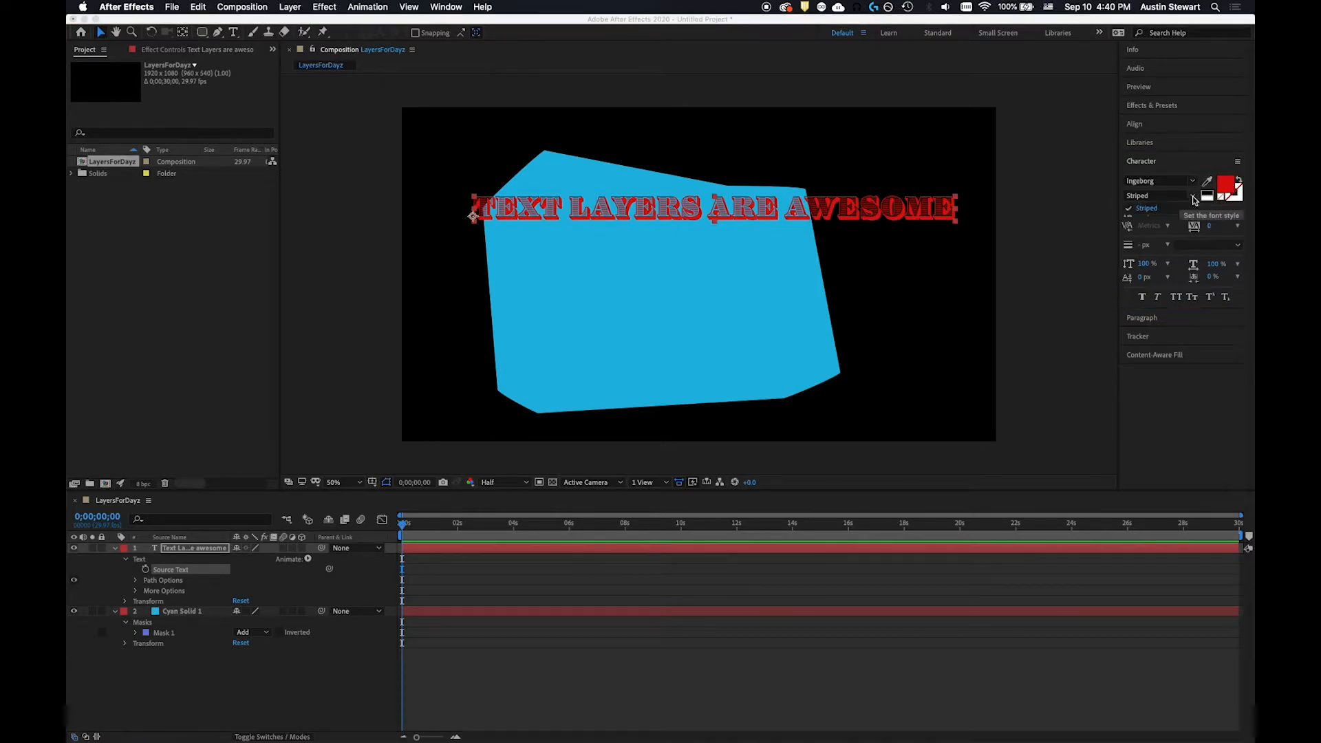
left_click(1193, 198)
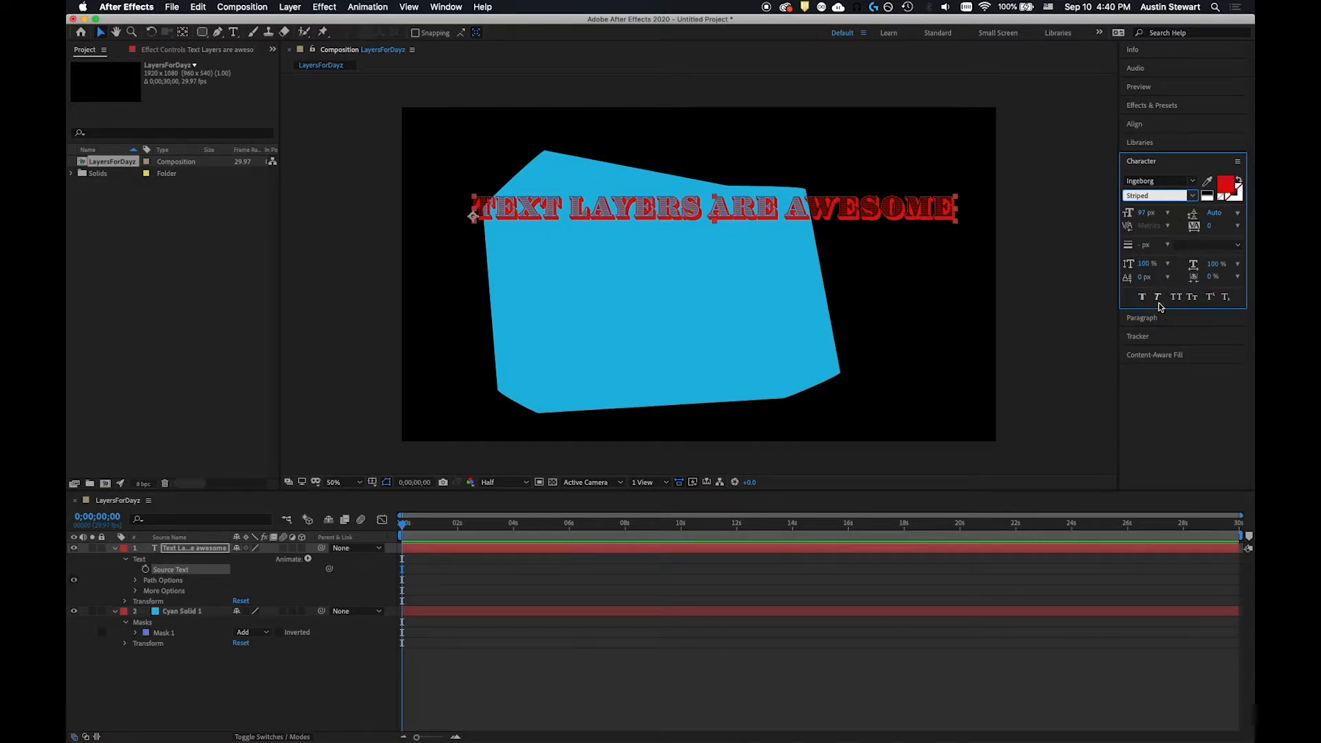
- Align the text layer to the horizontal and vertical centre of the composition
left_click(1134, 124)
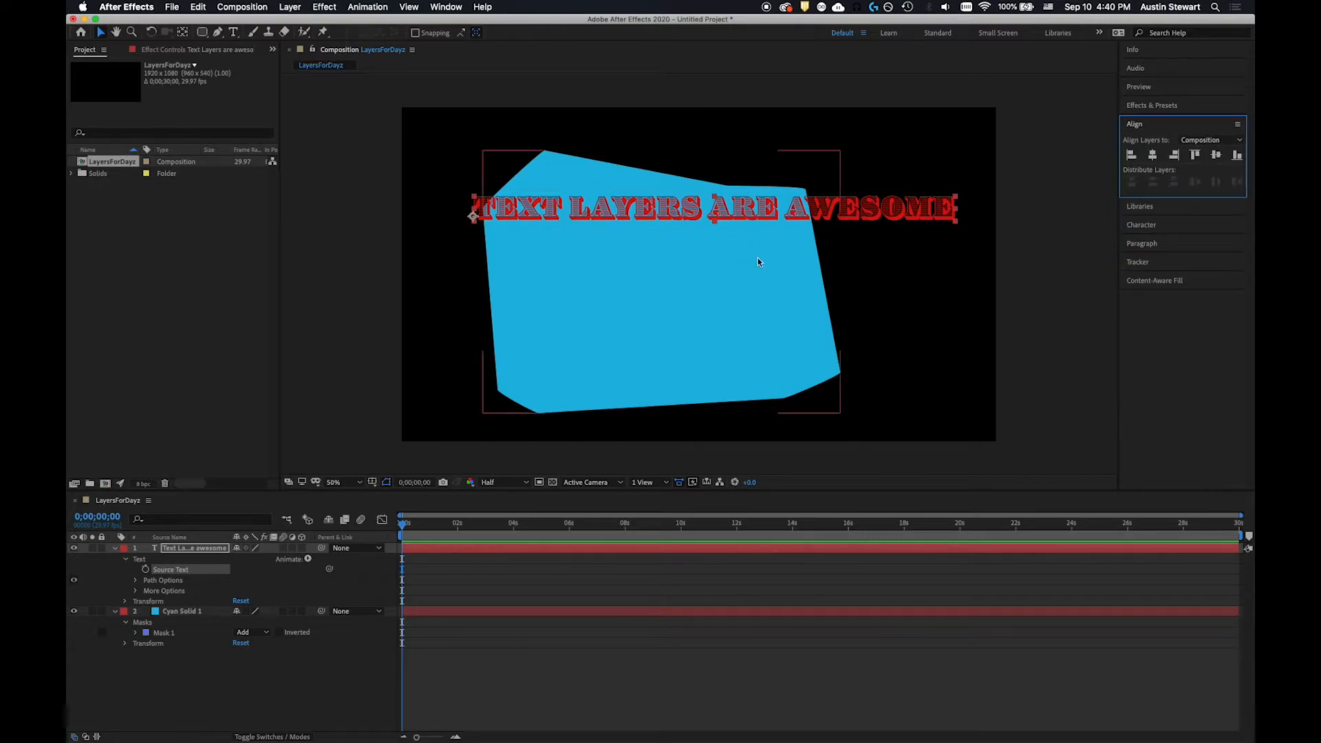
left_click(794, 205)
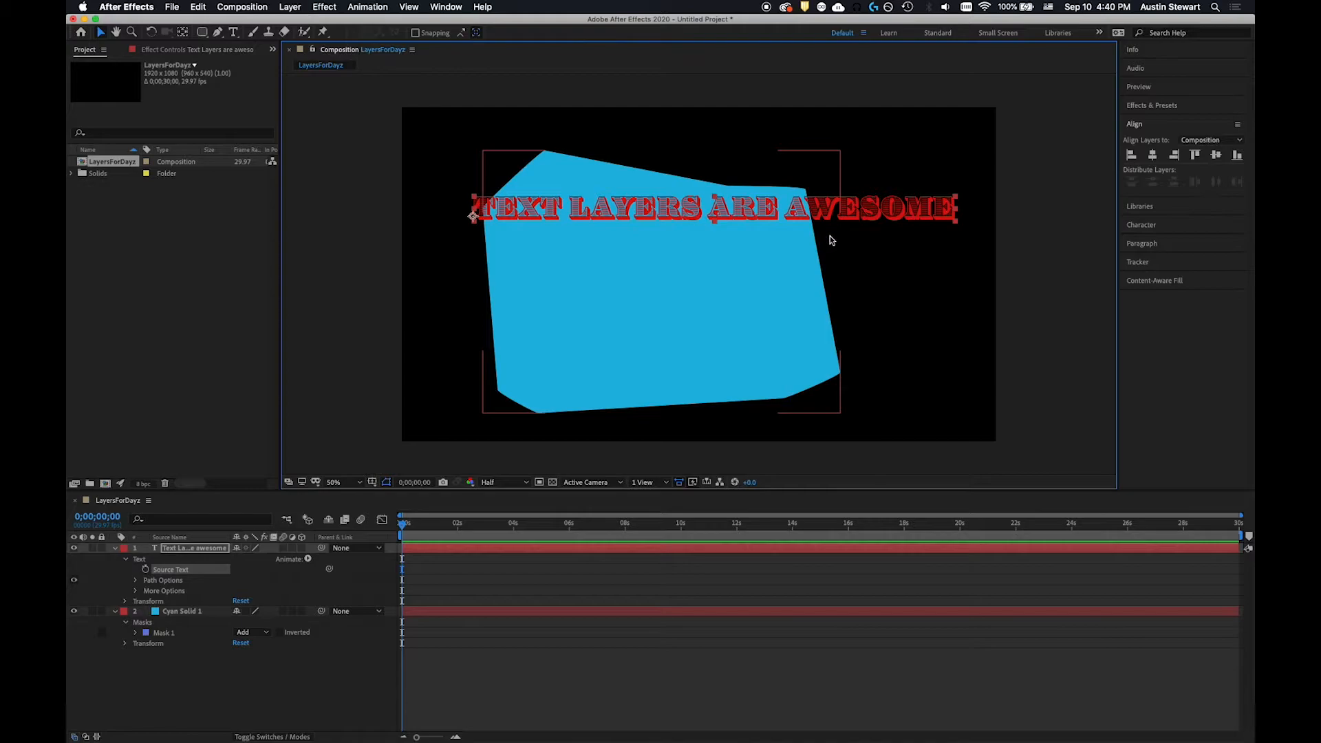
left_click(1153, 155)
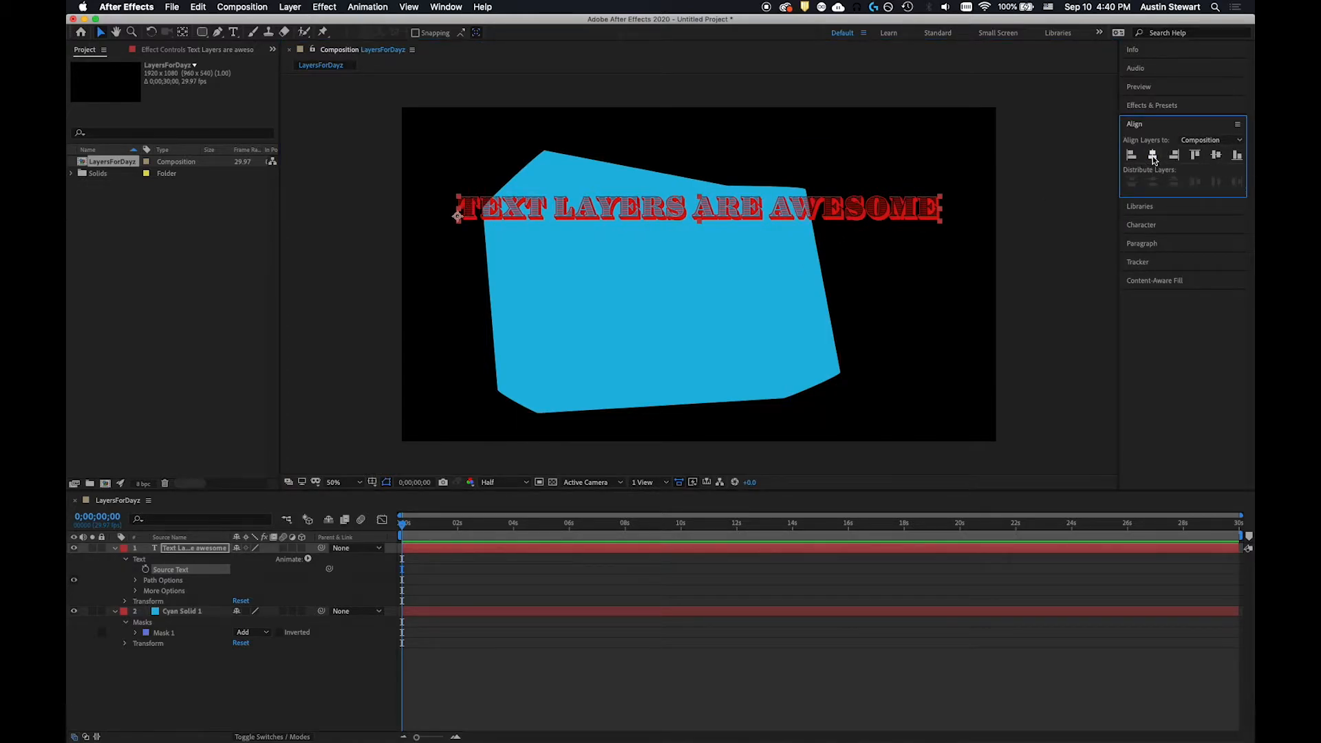
left_click(1215, 155)
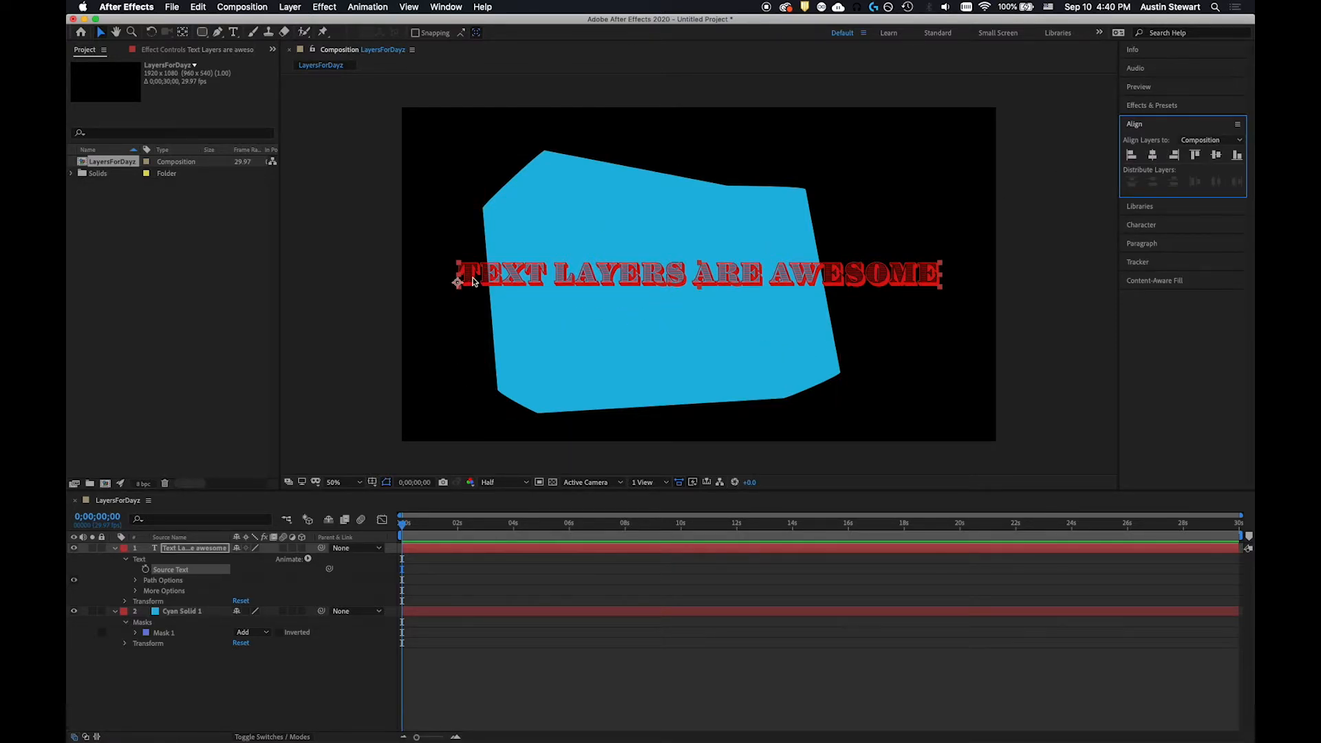
- Try a line break before "are awesome" in the text layer, and remove it again
double_click(681, 275)
left_click(692, 273)
key("Return")
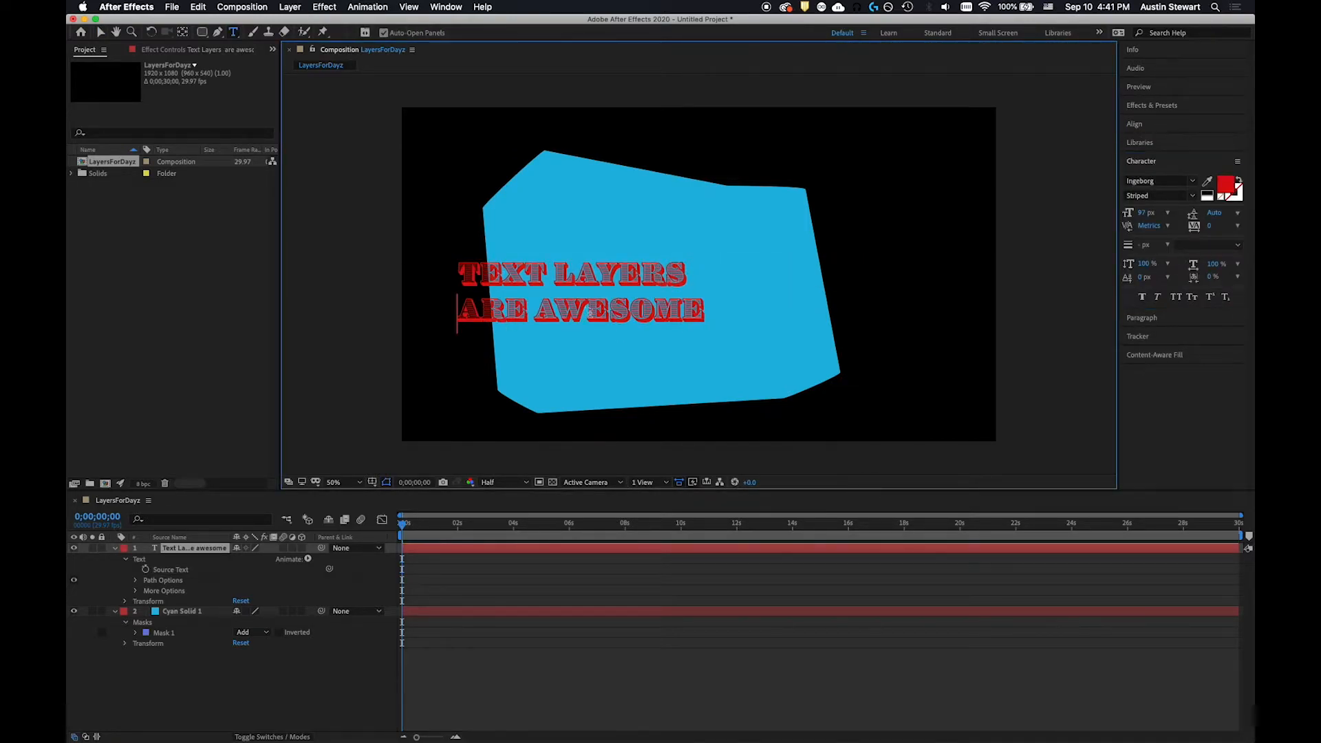
key("BackSpace")
key("Escape")
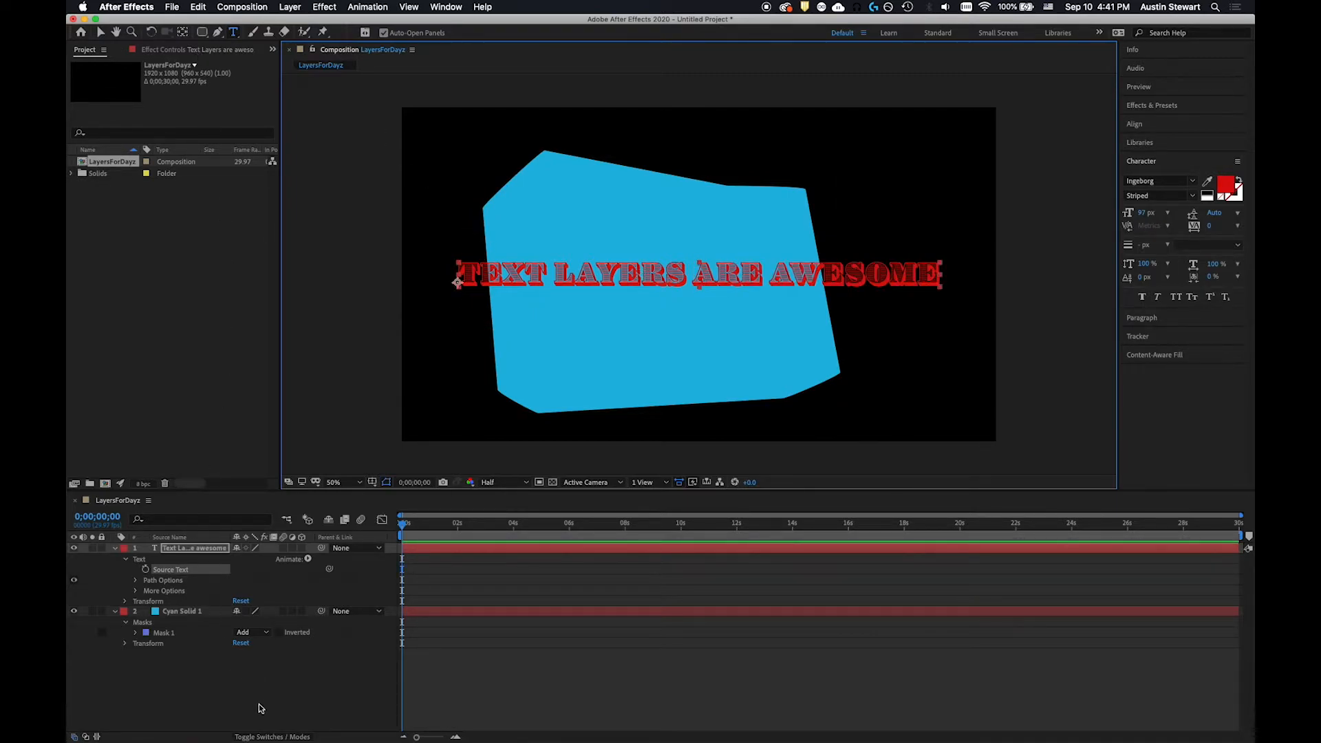
- Deselect the layers and draw a wide paragraph text box above the existing line of text
left_click(234, 691)
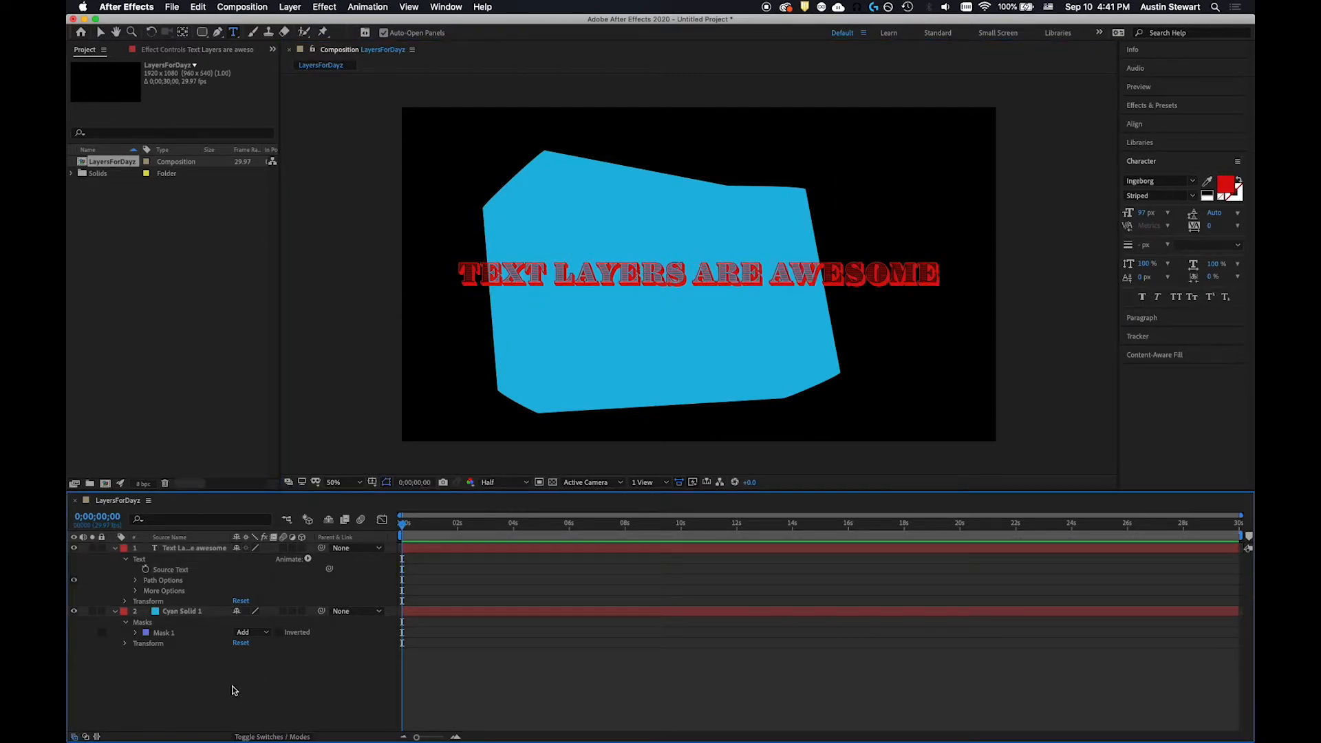
left_click(234, 33)
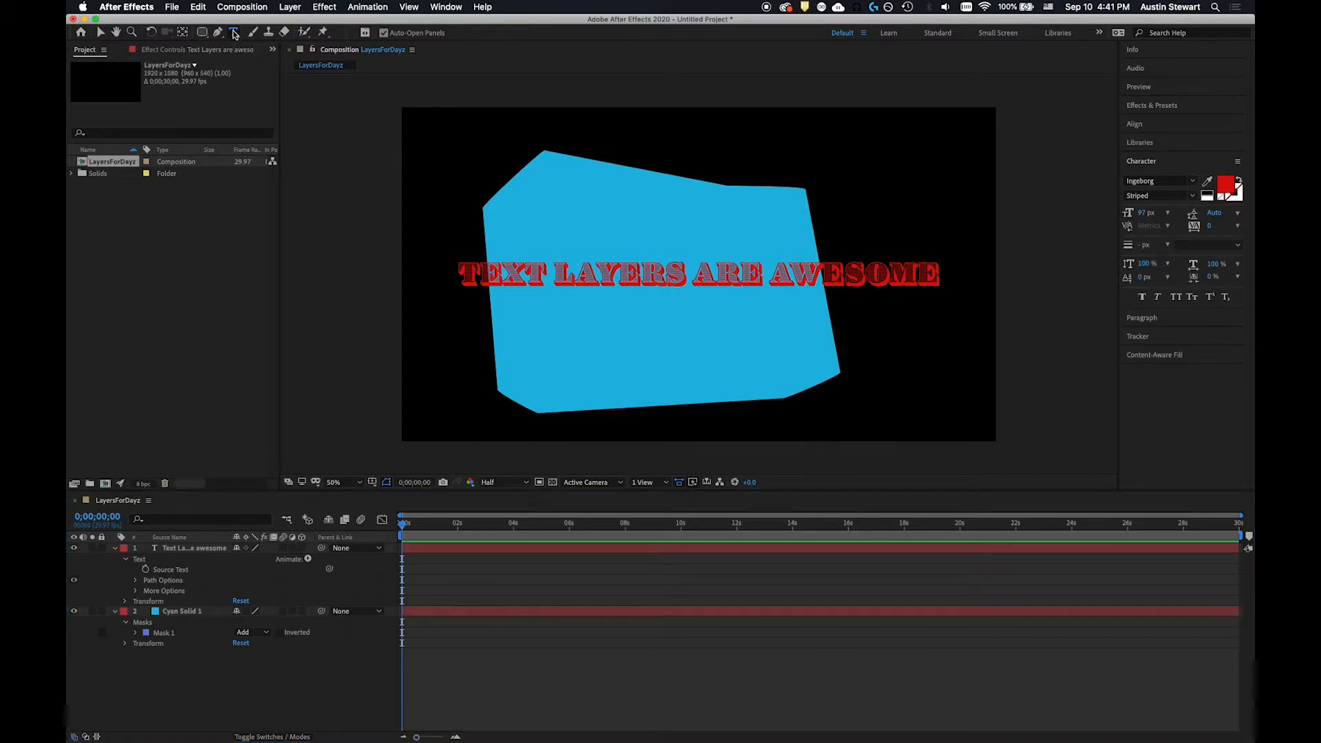
left_click(508, 154)
left_click_drag(506, 153, 898, 240)
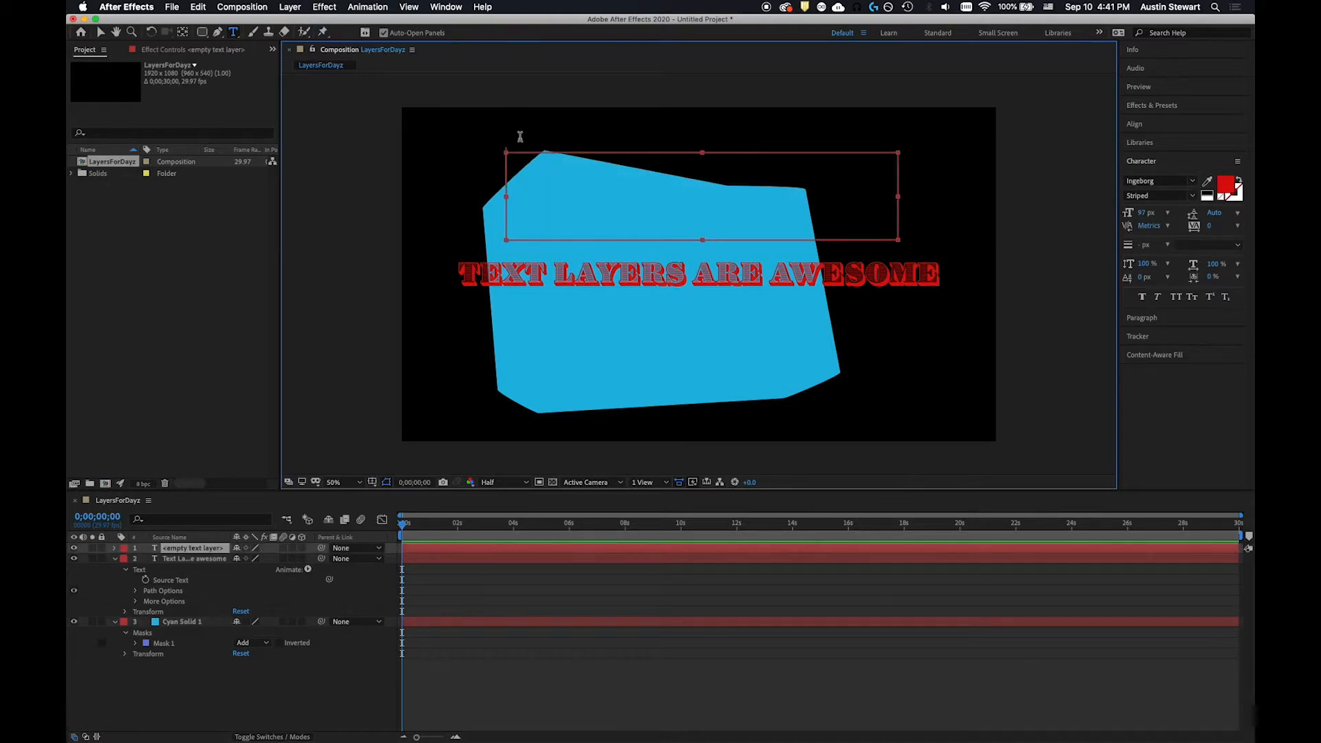
- Fill the paragraph text box with the placeholder text "sdfl sdfgjhldkfg ldkfgjs dfjgh ghh"
type("sdfl sdfgjh")
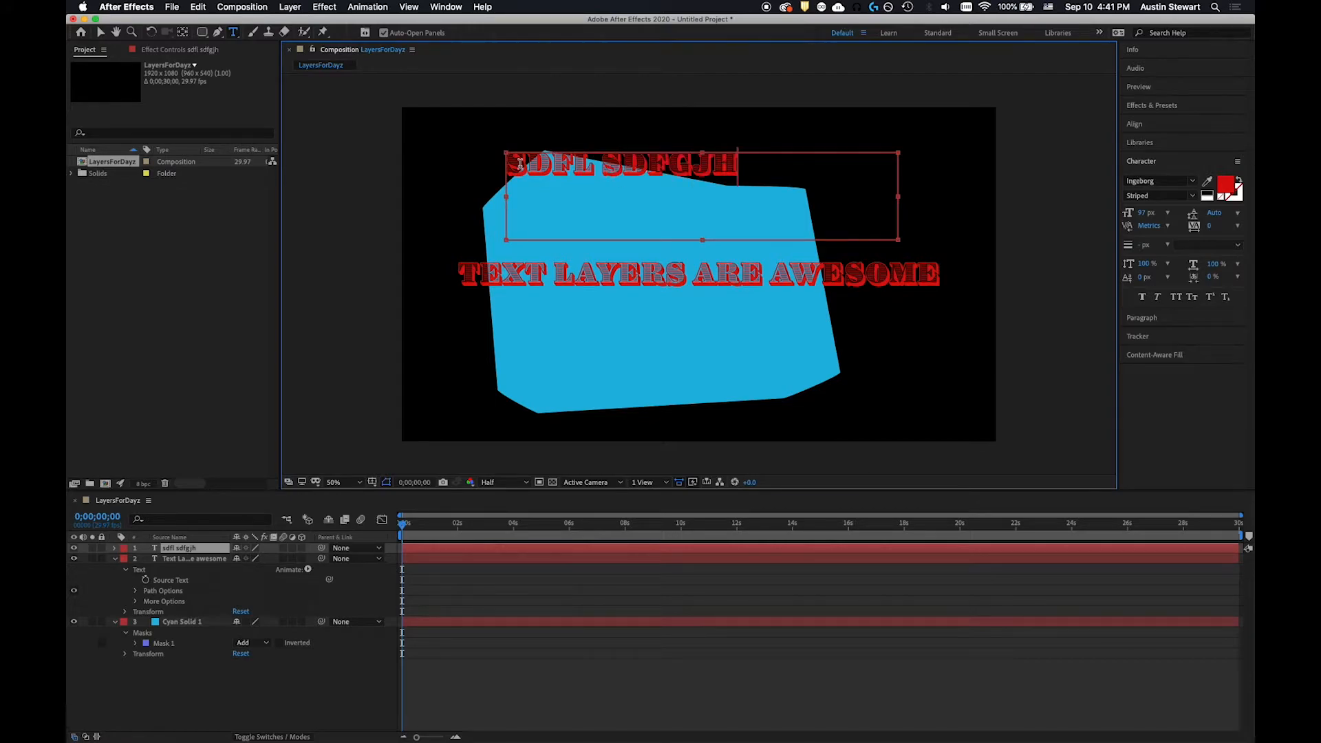
type("ldkfg ldkfgjs dfjghdfk")
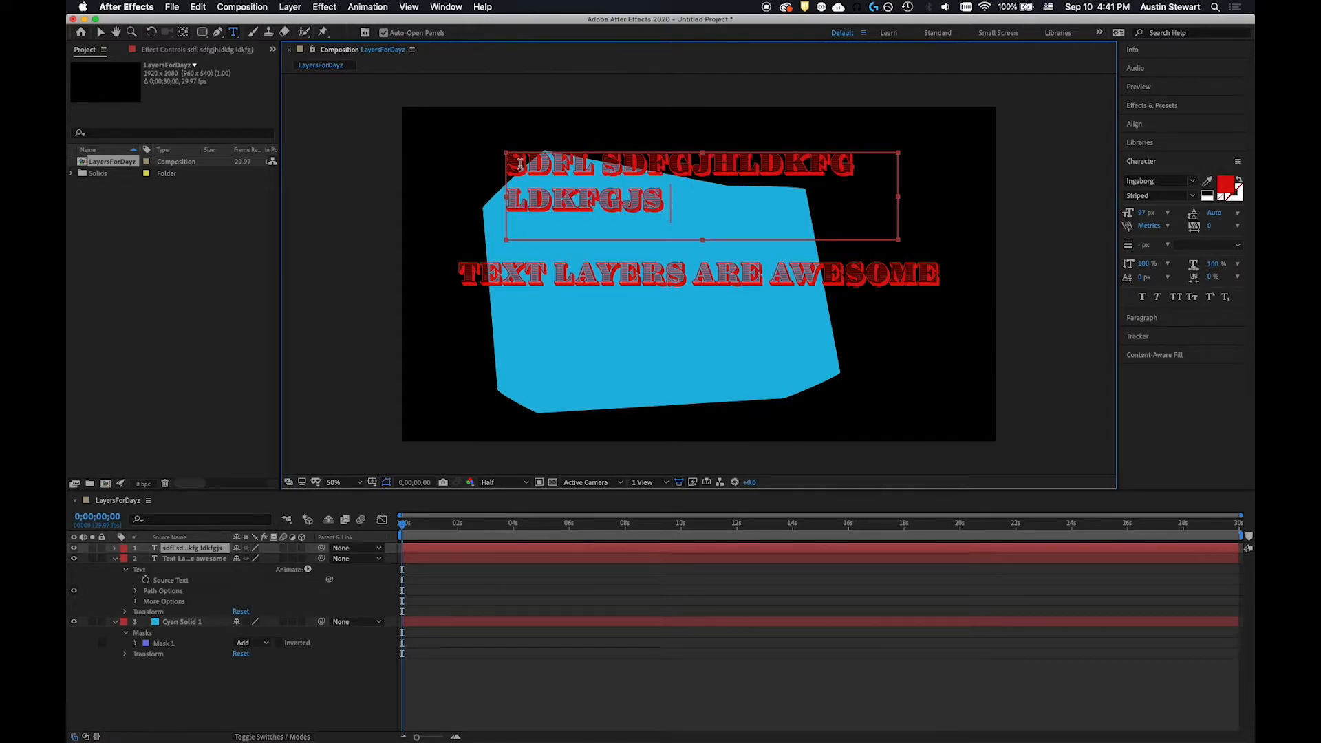
key("alt+BackSpace")
key("super+z")
key("BackSpace")
key("BackSpace")
key("BackSpace")
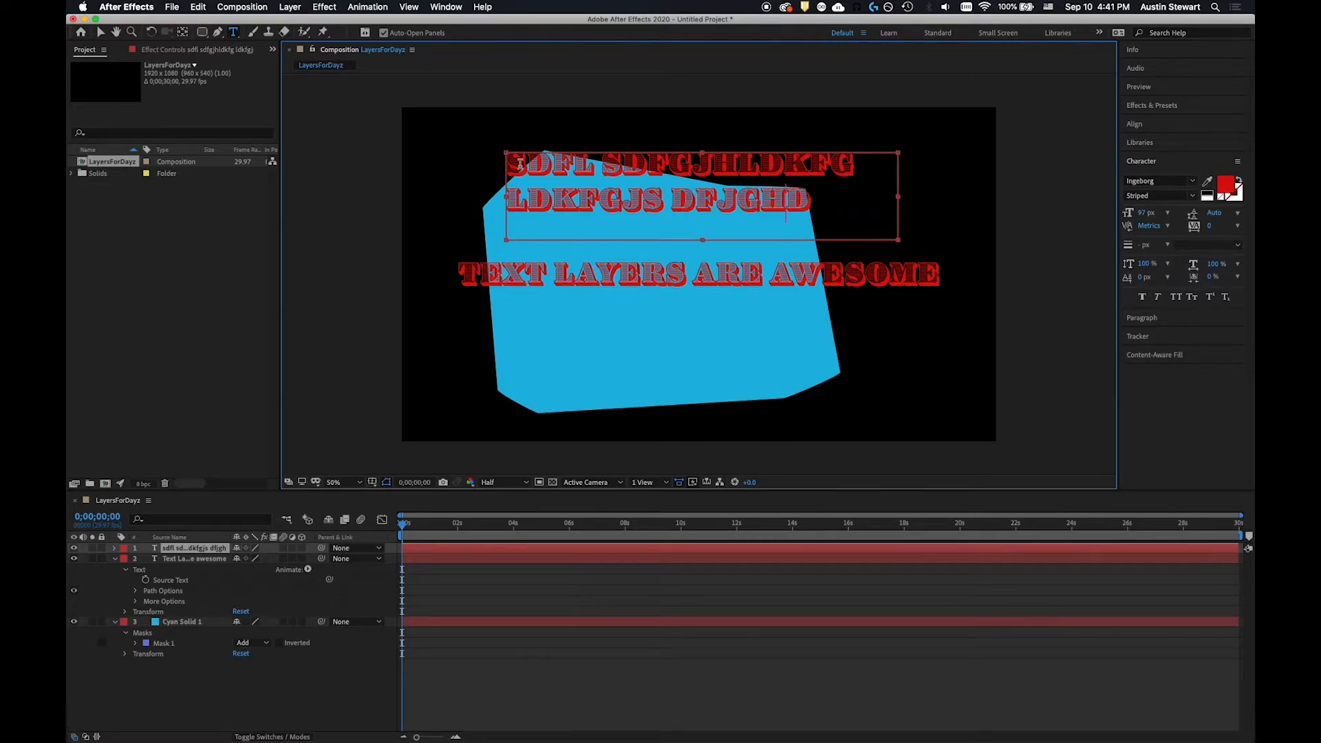
type("ghh")
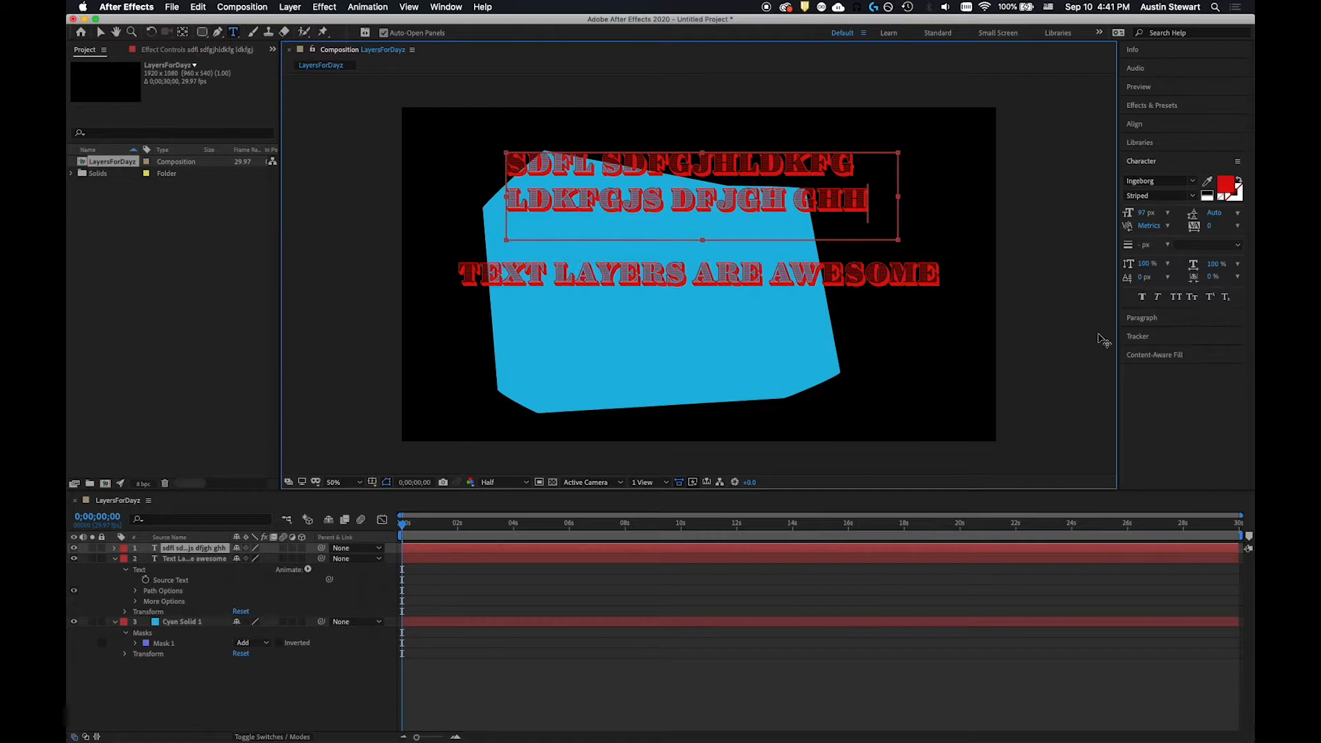
- Justify all lines of the placeholder paragraph and resize its box slightly taller, with both side edges moved to the right
left_click(1155, 318)
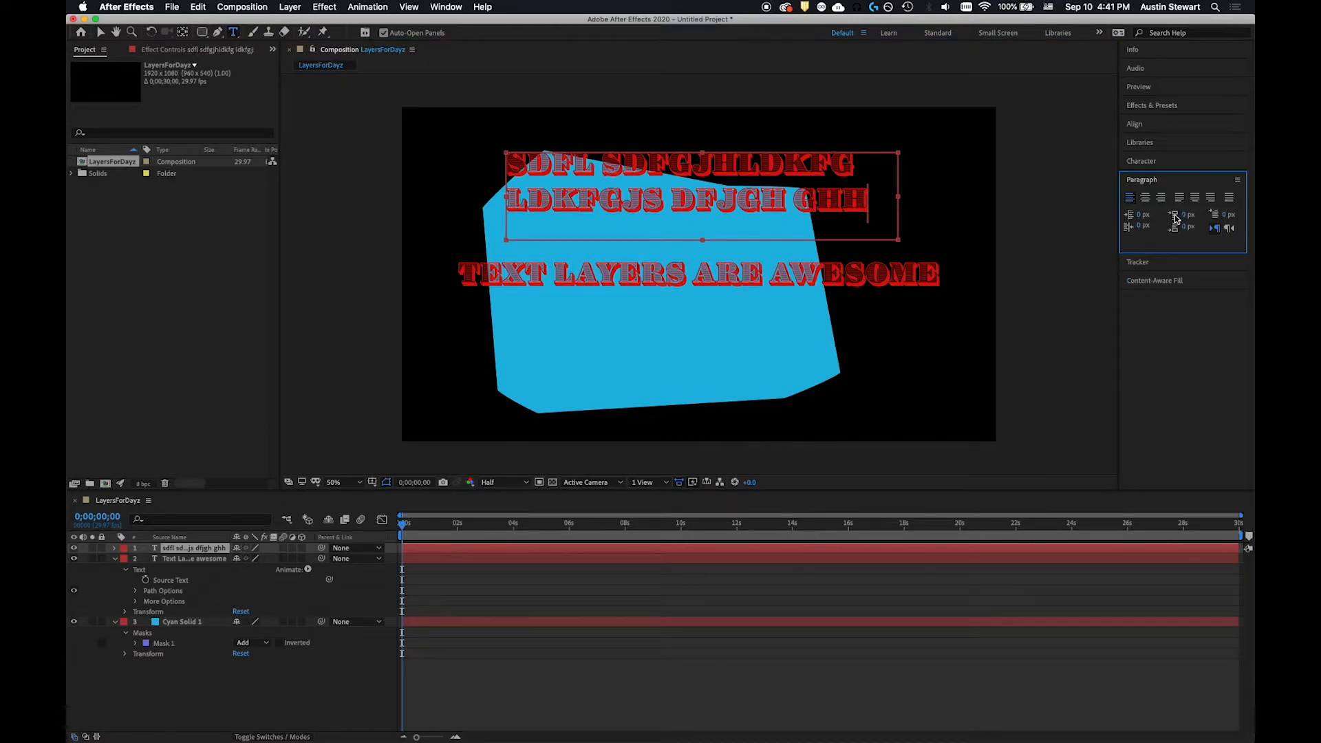
left_click(1229, 198)
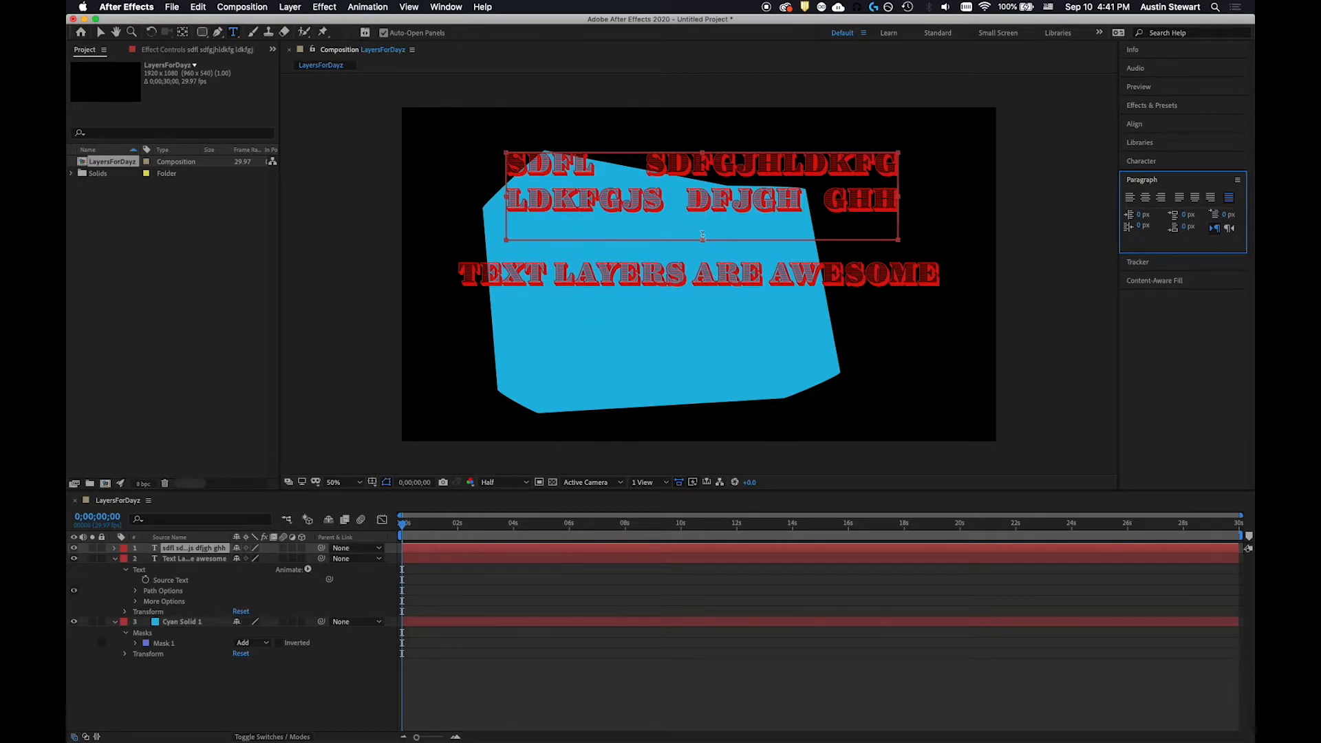
mouse_move(701, 242)
left_mouse_down()
mouse_move(696, 283)
mouse_move(697, 206)
mouse_move(696, 250)
left_mouse_up()
left_click_drag(900, 203, 951, 201)
left_click_drag(500, 202, 561, 201)
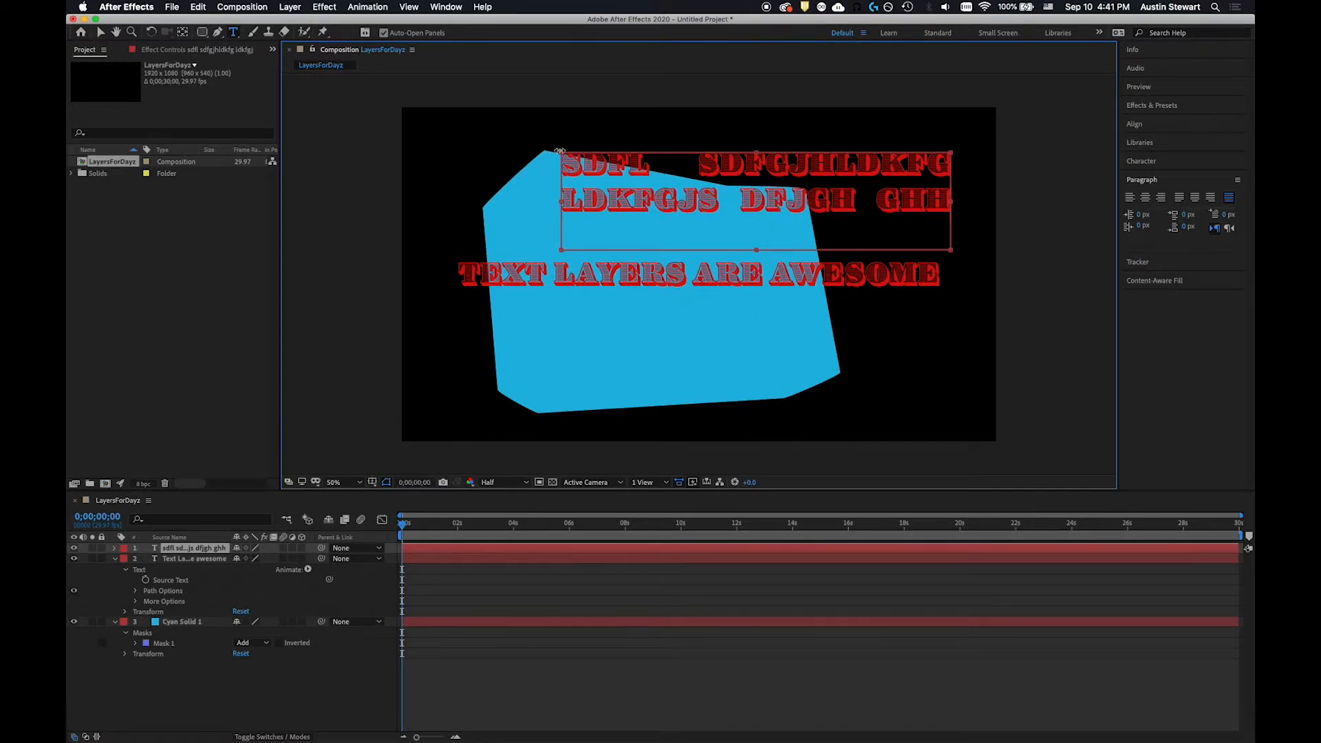
- Rotate the placeholder paragraph layer counterclockwise so its right end tilts steeply above the frame
left_click(150, 32)
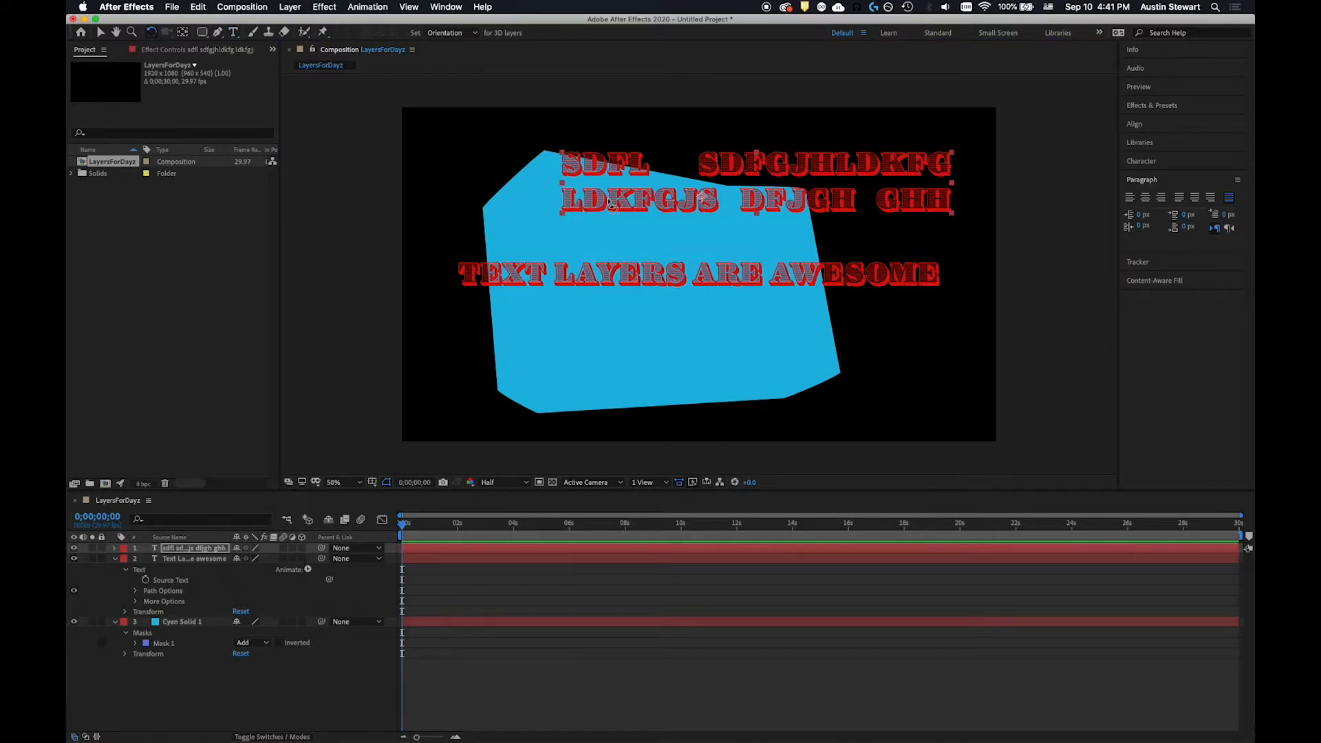
left_click_drag(945, 204, 898, 138)
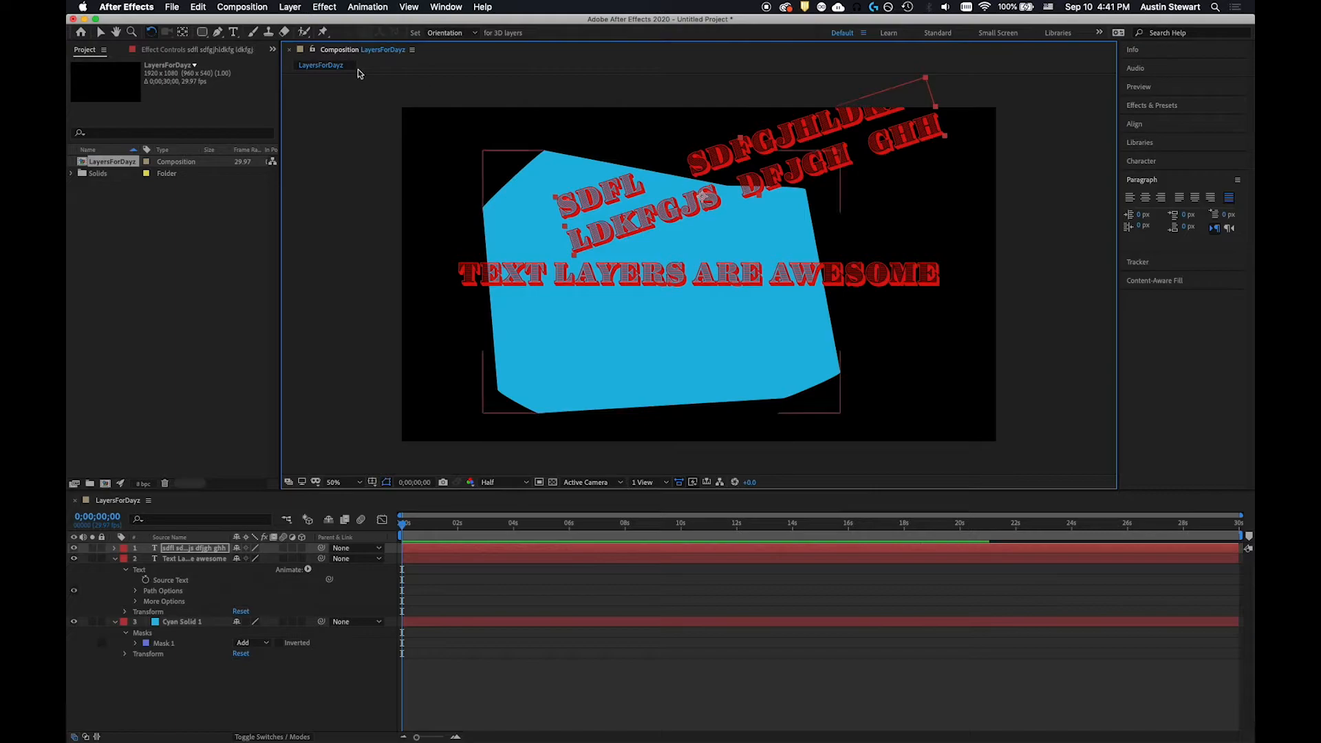
- Move the placeholder layer's anchor point to the text's left edge and rotate the layer clockwise to a gentler upward tilt
left_click(183, 33)
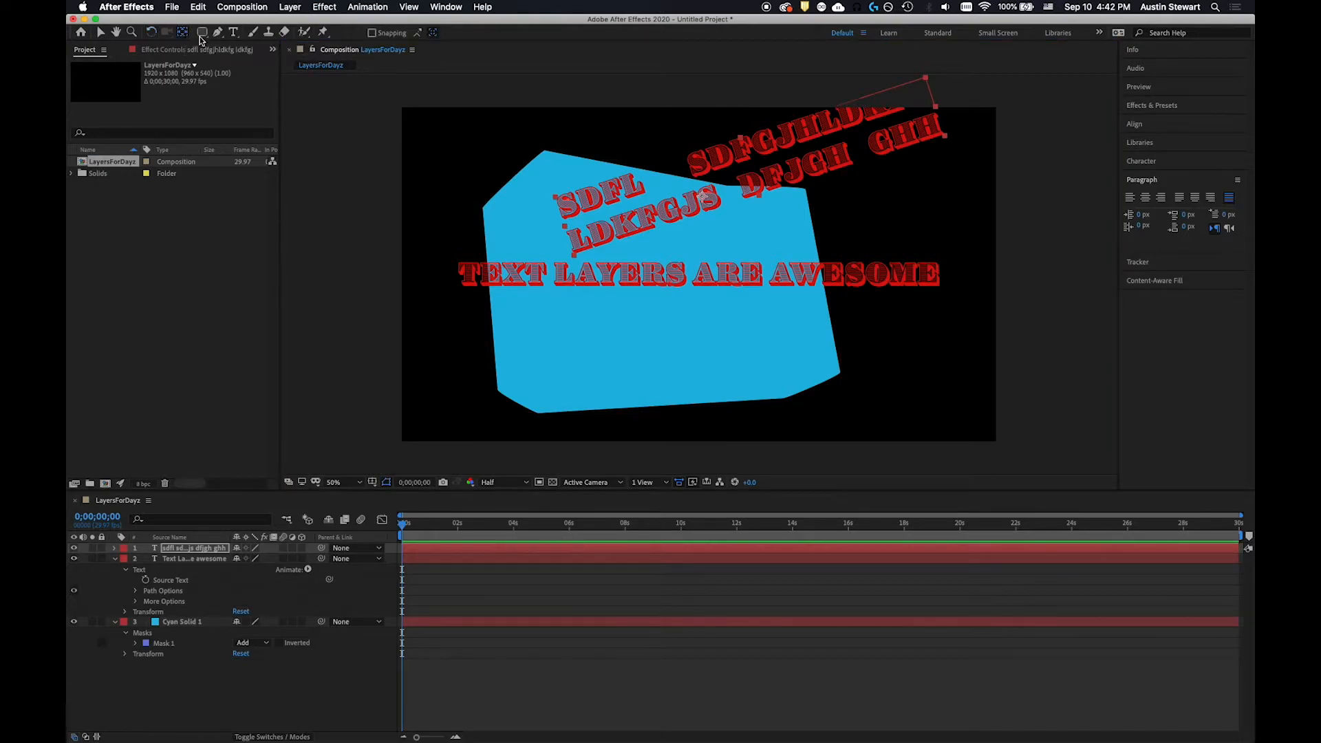
left_click_drag(702, 197, 565, 227)
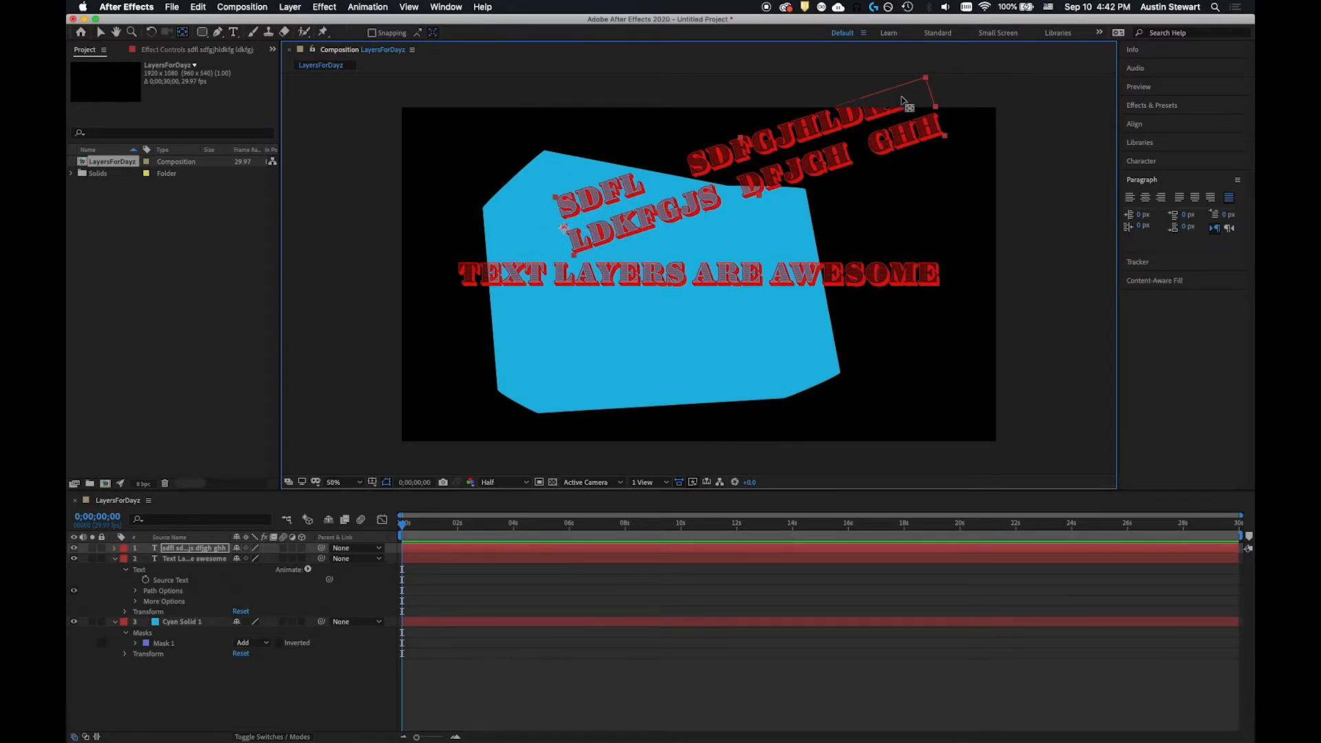
key("w")
left_click_drag(807, 145, 855, 185)
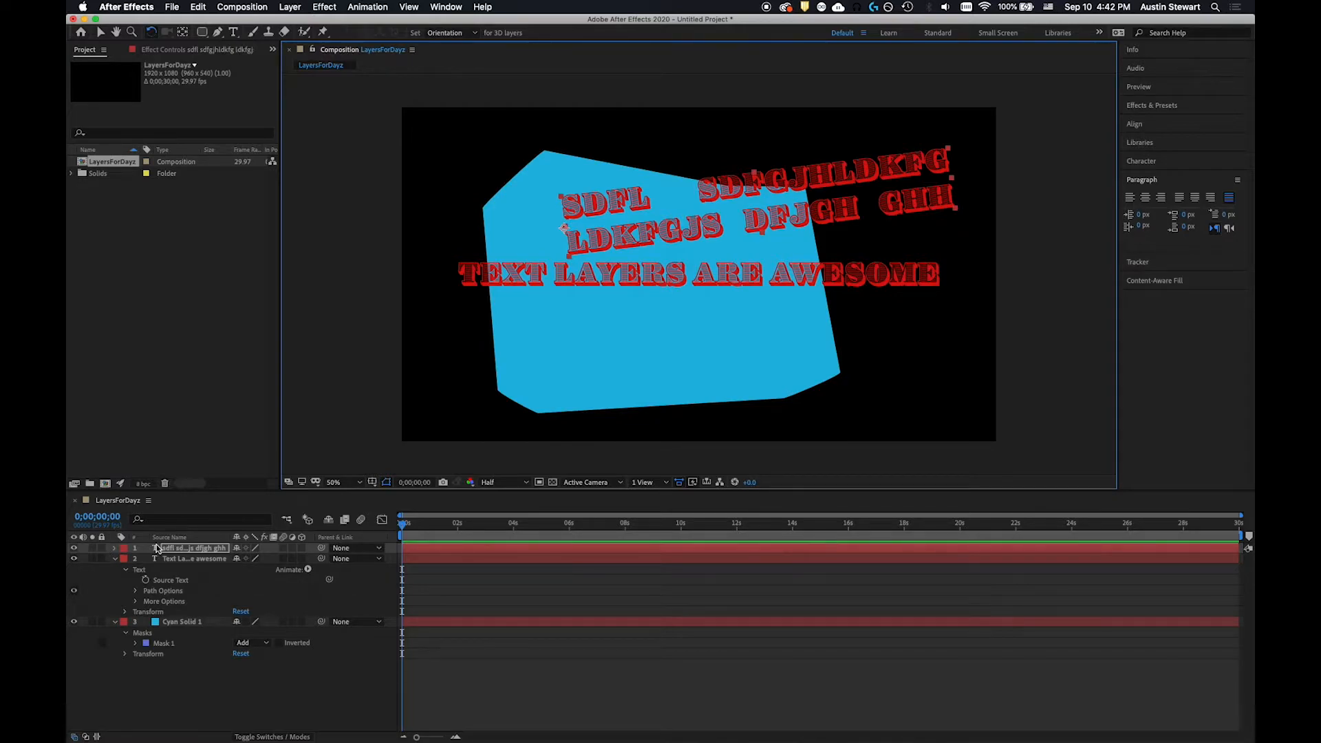
- Reveal the placeholder text layer's scale, position and rotation in turn, and collapse the properties of both text layers
key("s")
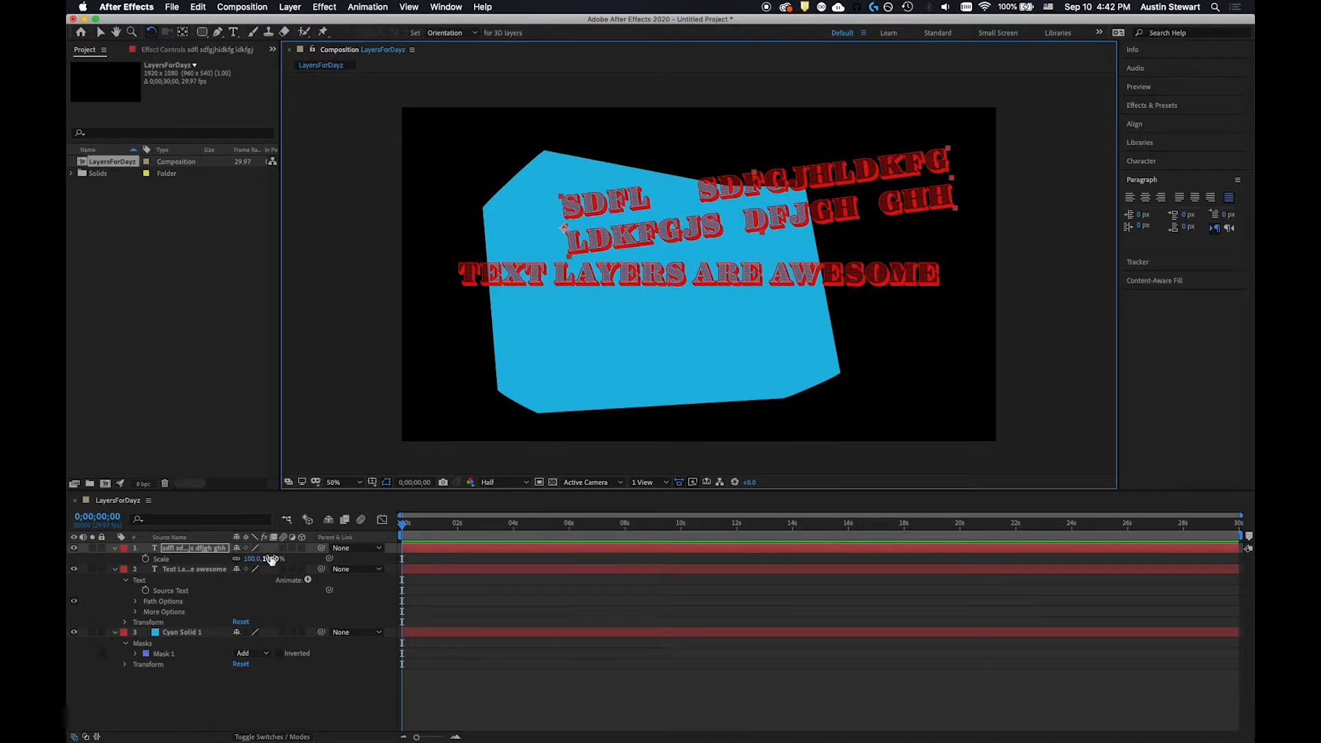
key("p")
key("r")
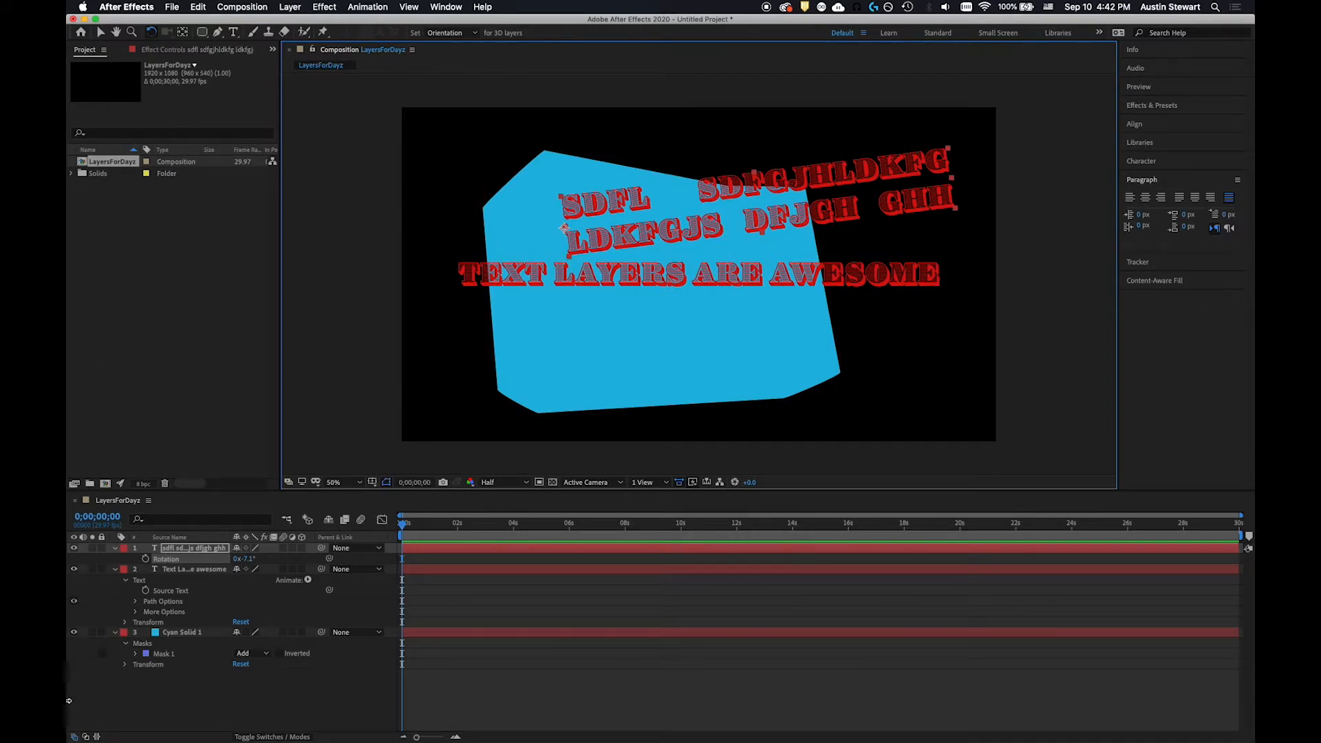
left_click(114, 548)
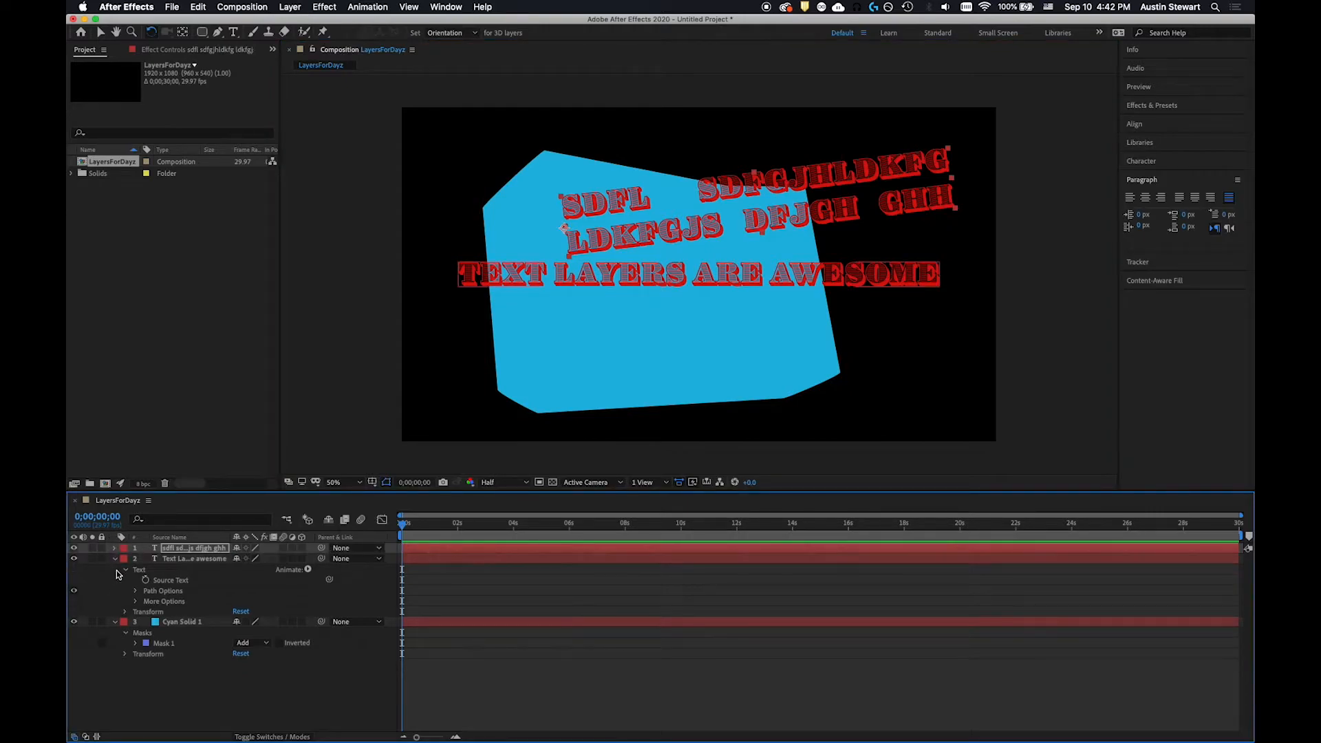
left_click(115, 560)
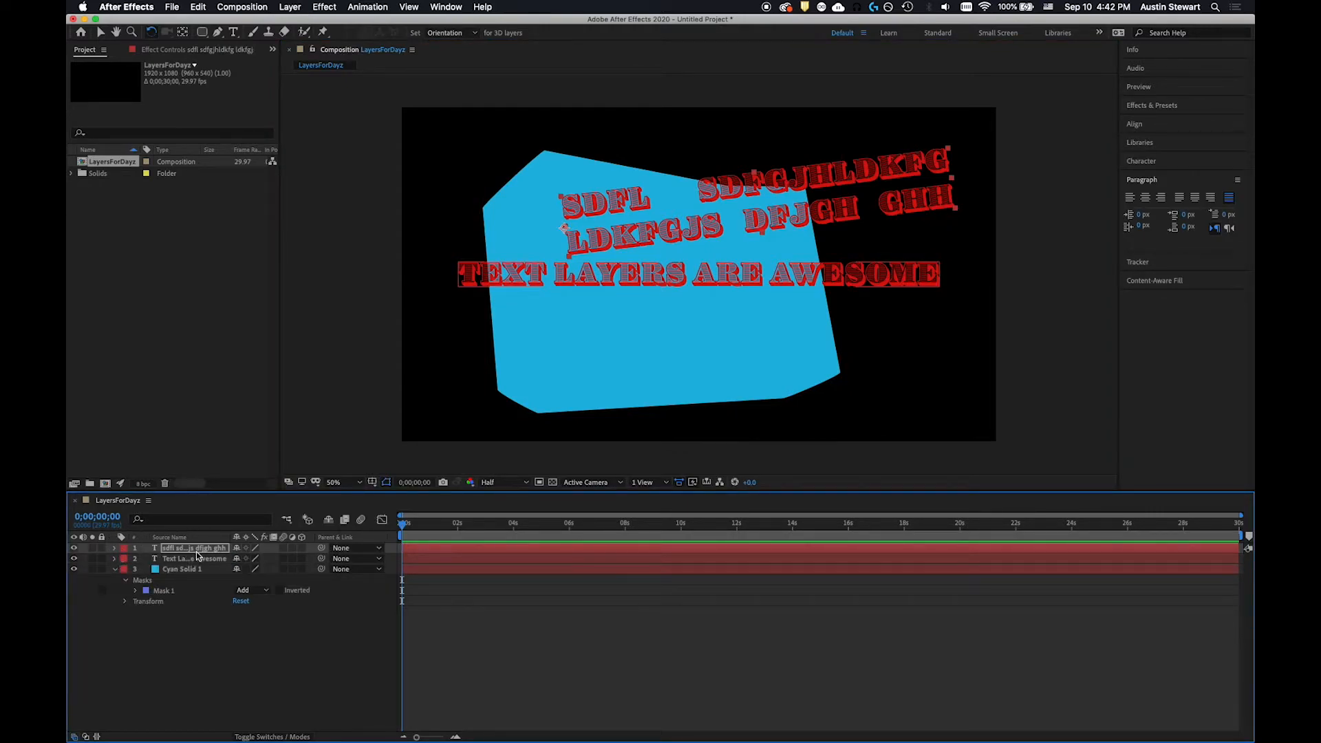
- Add a new empty shape layer directly above the Cyan Solid 1 layer
left_click(182, 569)
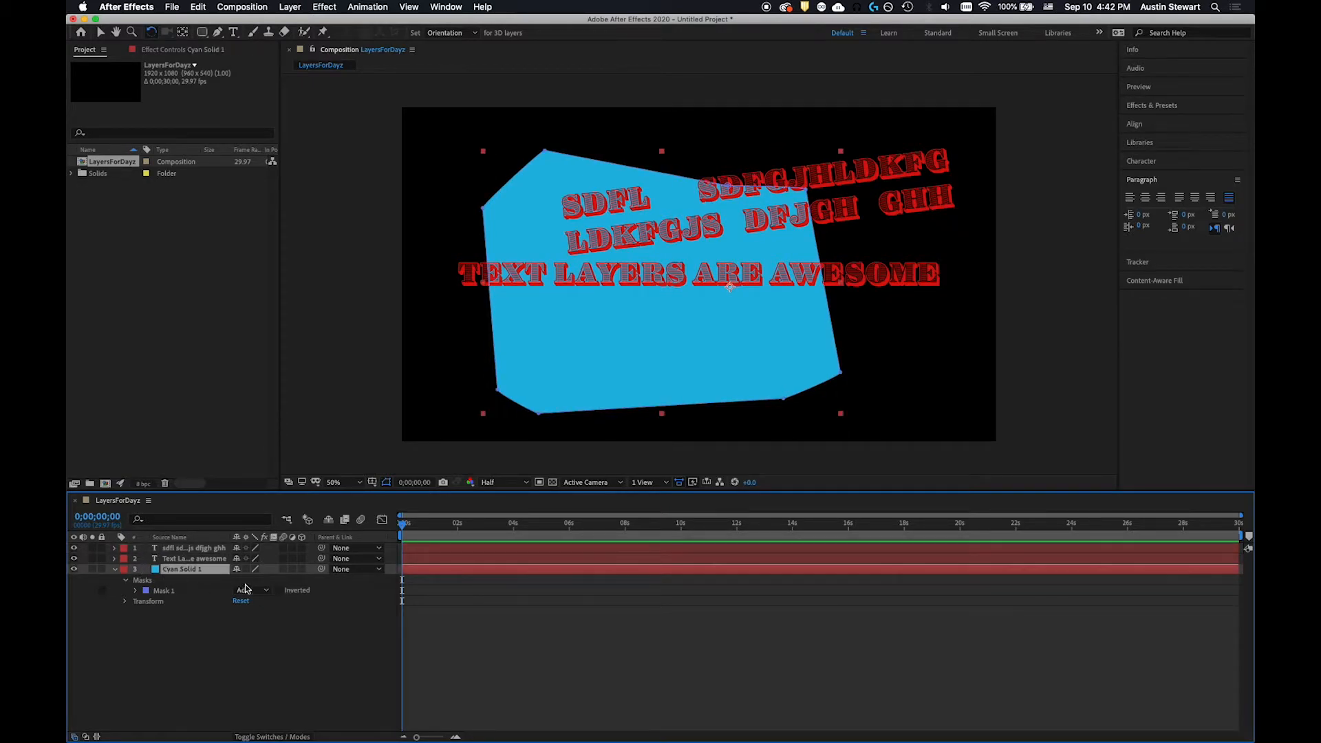
left_click(292, 7)
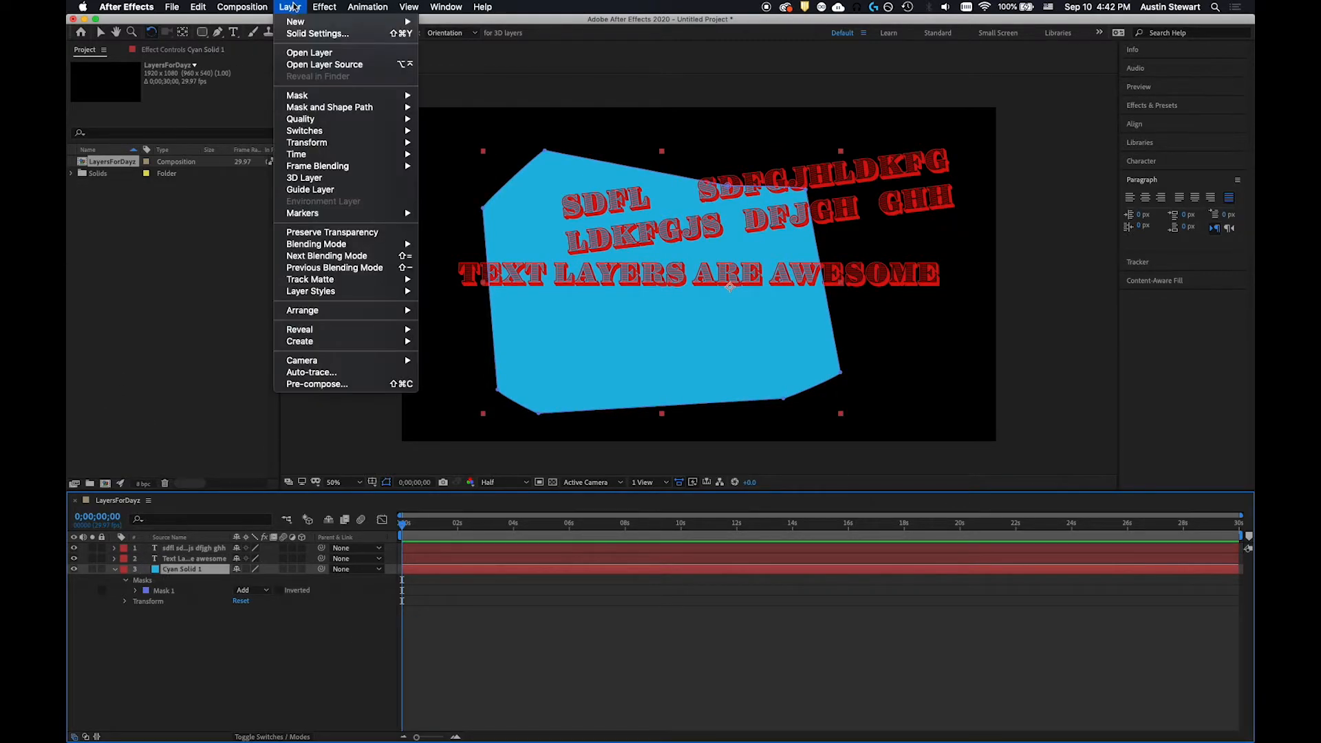
mouse_move(301, 26)
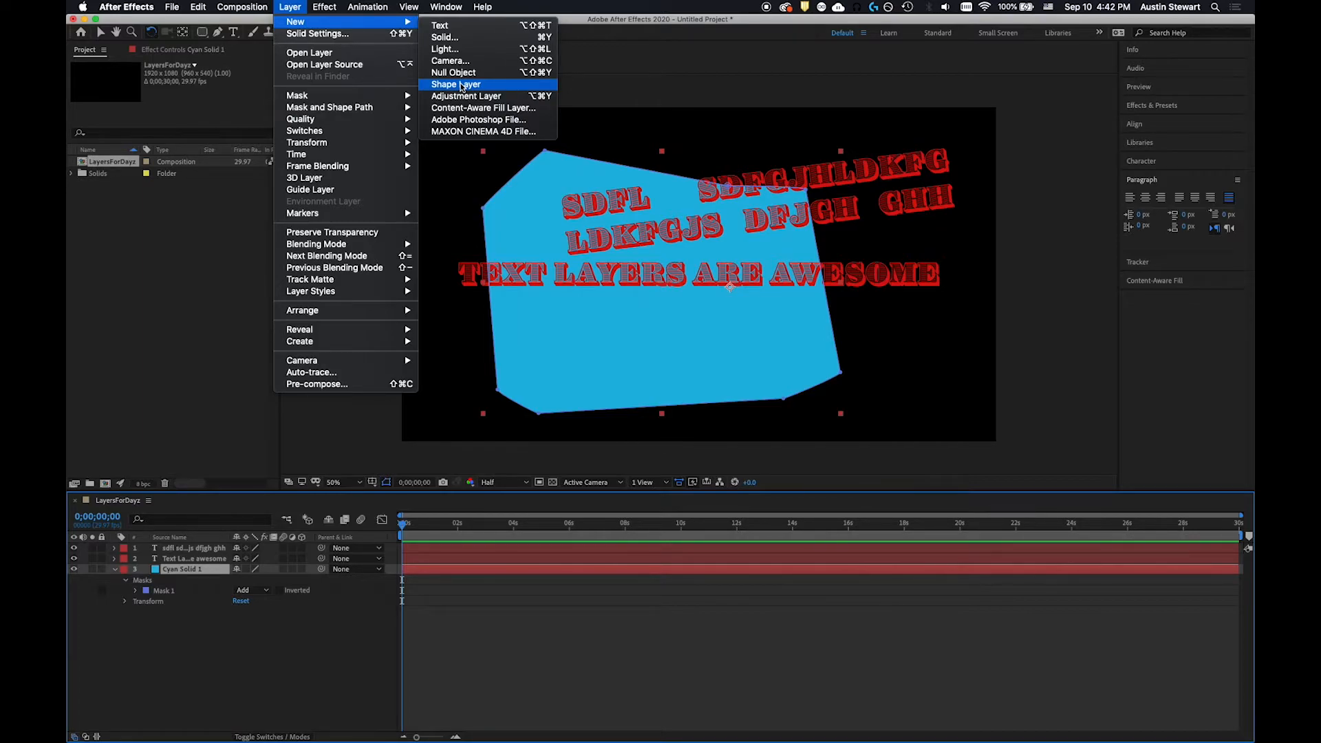
left_click(458, 85)
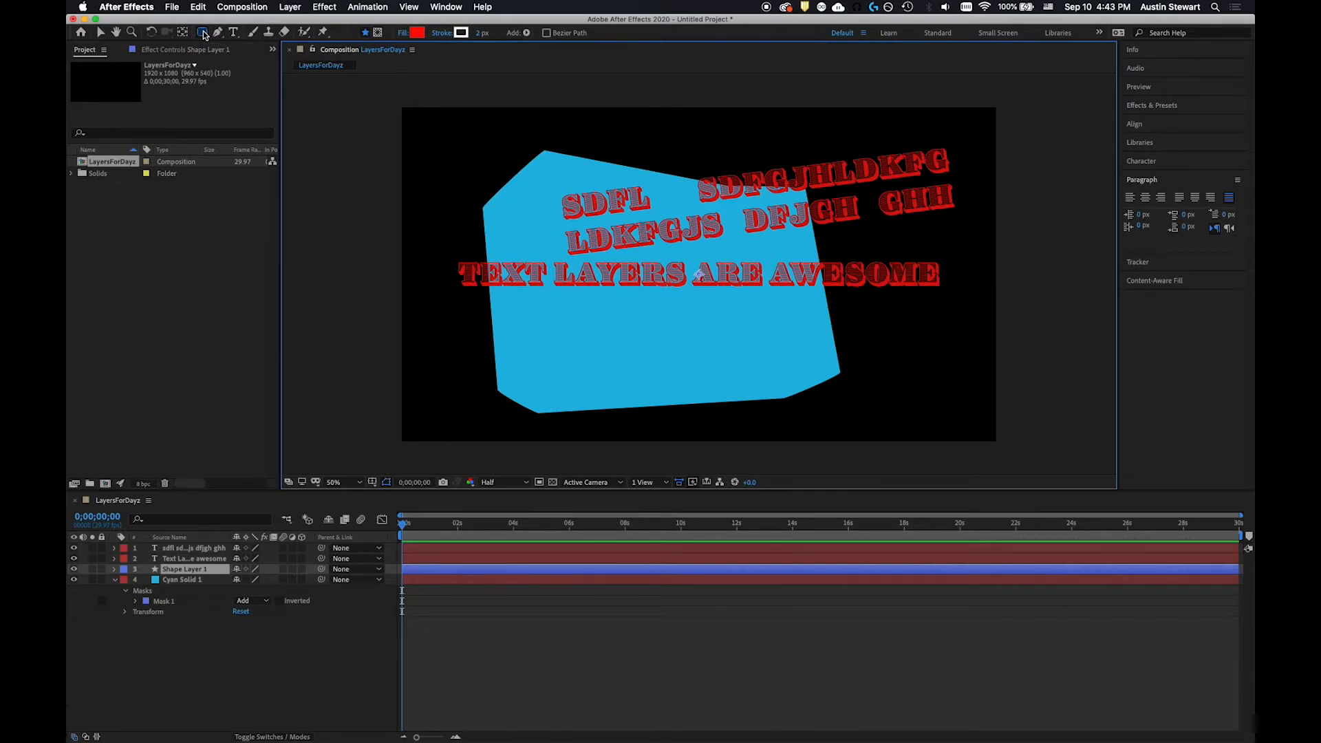
- Draw a large tilted five-pointed star on the shape layer with the Star tool, over the solid's upper-left corner
left_click(365, 34)
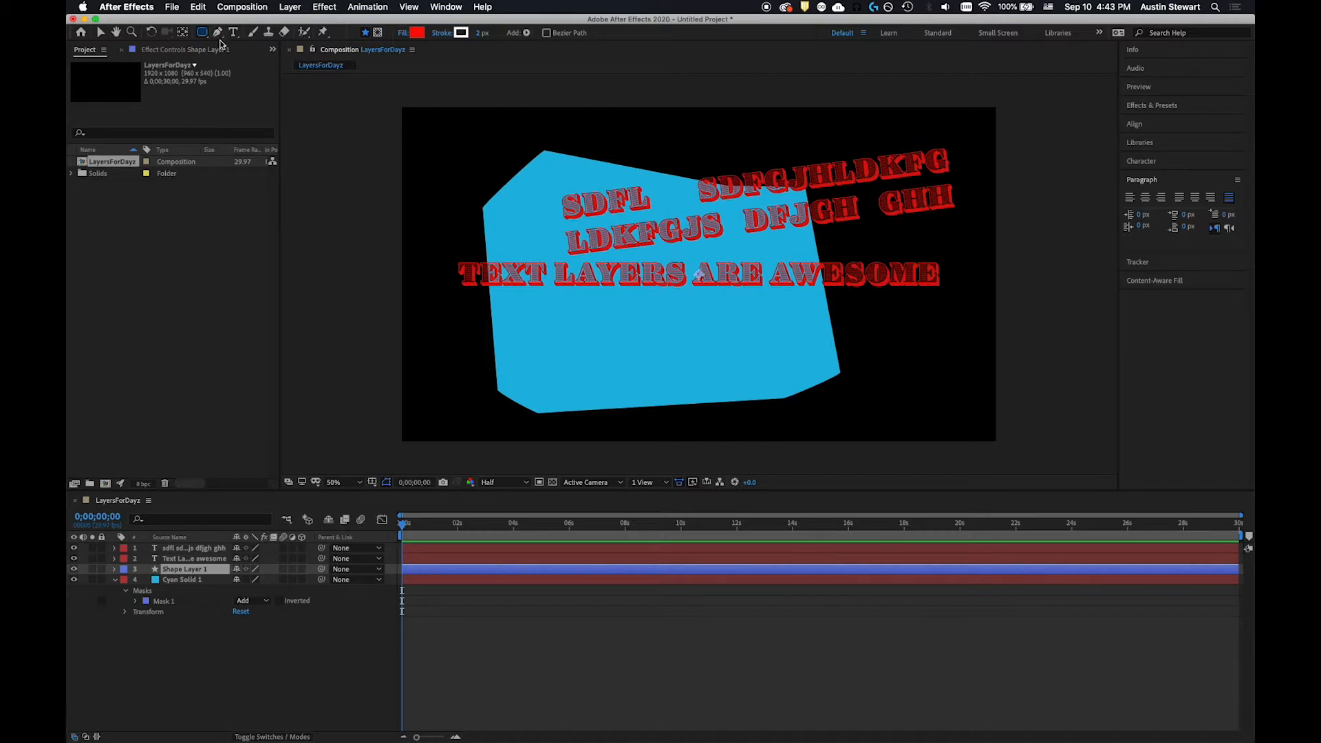
left_click_drag(203, 32, 252, 94)
mouse_move(510, 166)
left_mouse_down()
mouse_move(533, 206)
mouse_move(593, 249)
left_mouse_up()
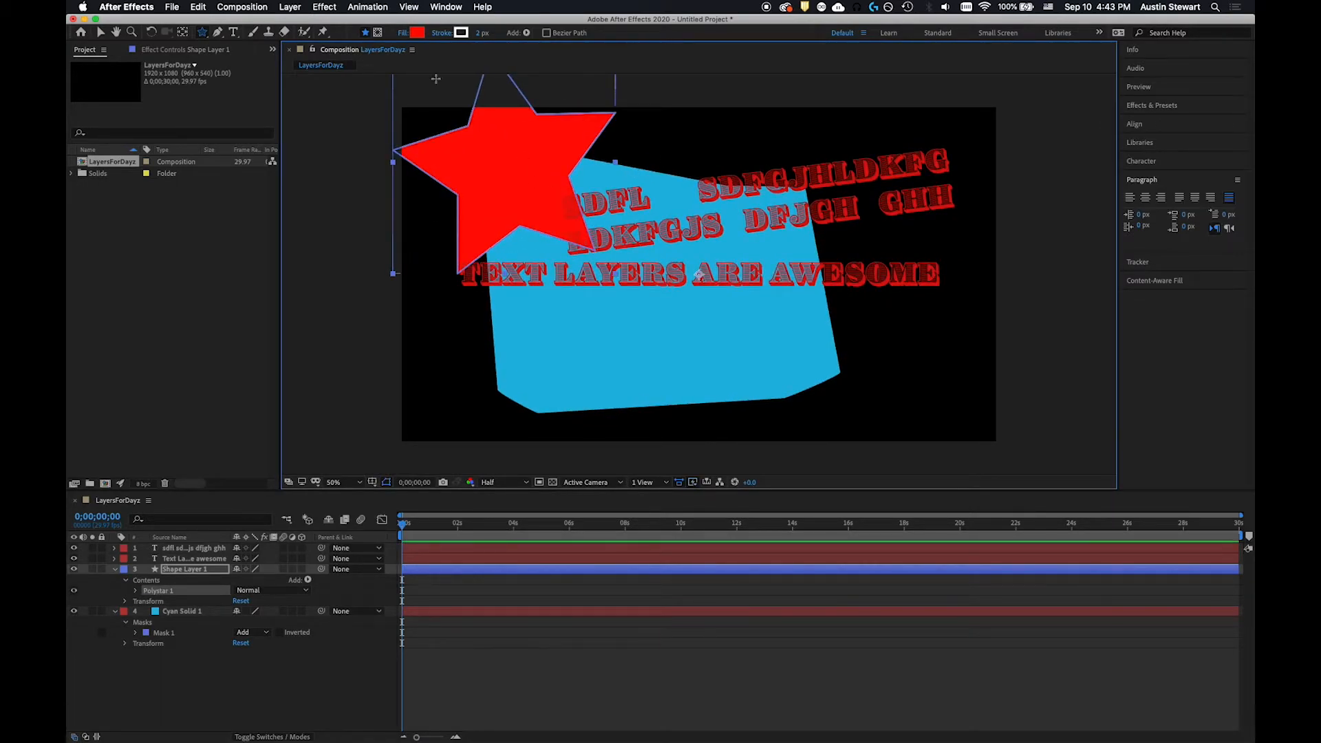
- Move the star down and right over the middle of the cyan solid, and deselect it
left_click(101, 32)
left_click(525, 161)
left_click_drag(525, 161, 702, 309)
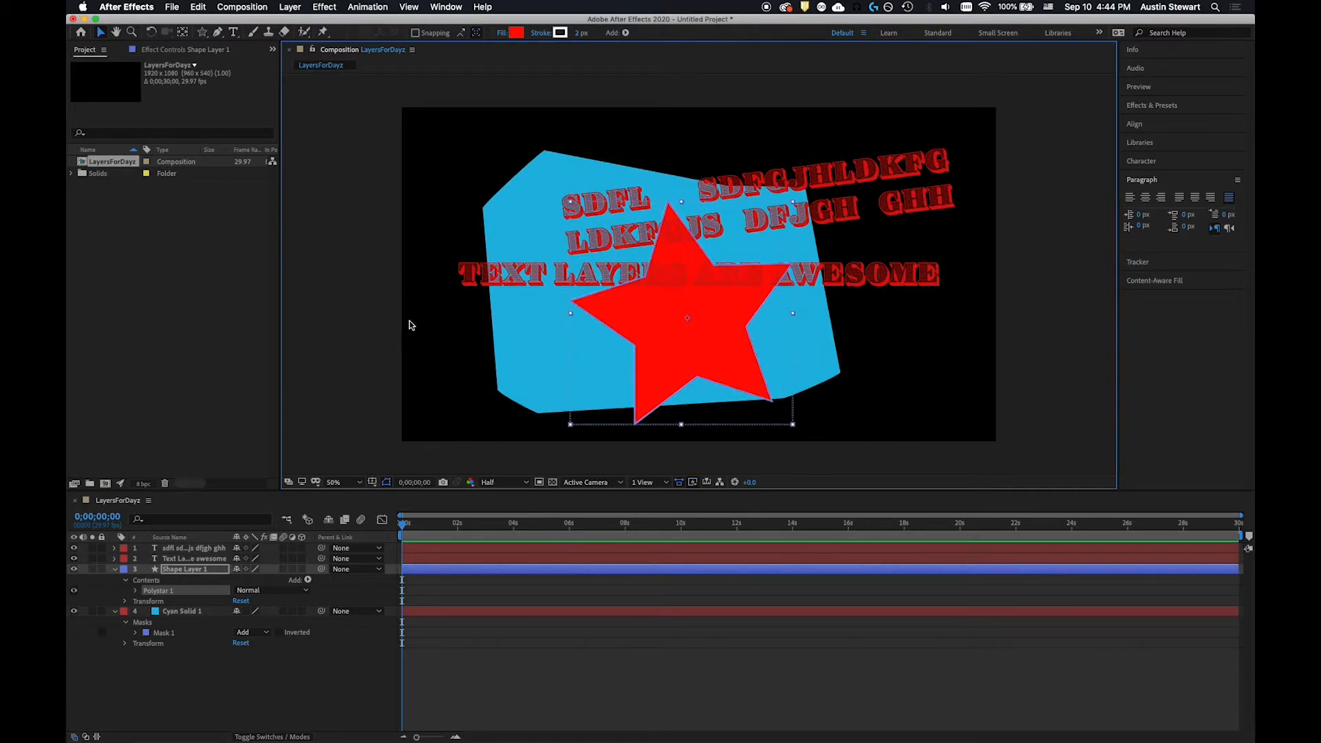
left_click(431, 335)
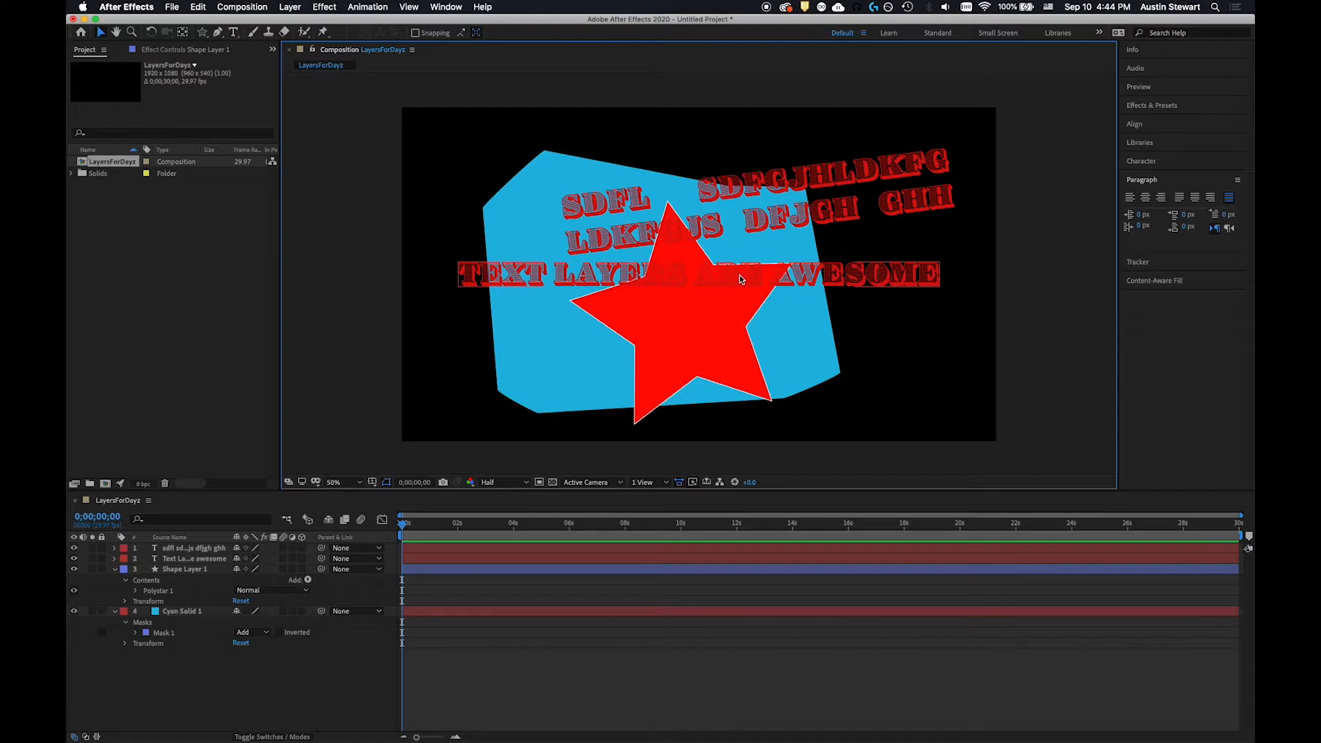
- Move the star's shape layer to the top of the layer stack, above both text layers
left_click(181, 569)
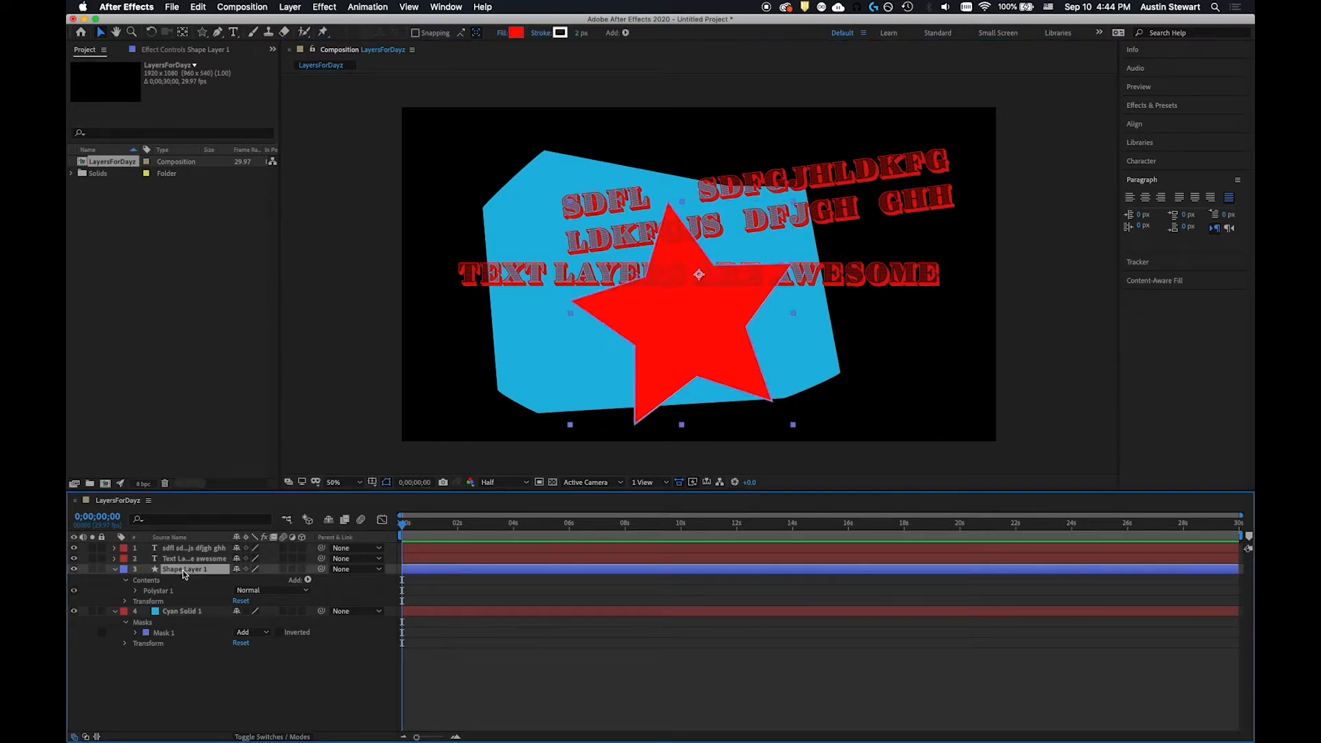
left_click(180, 612)
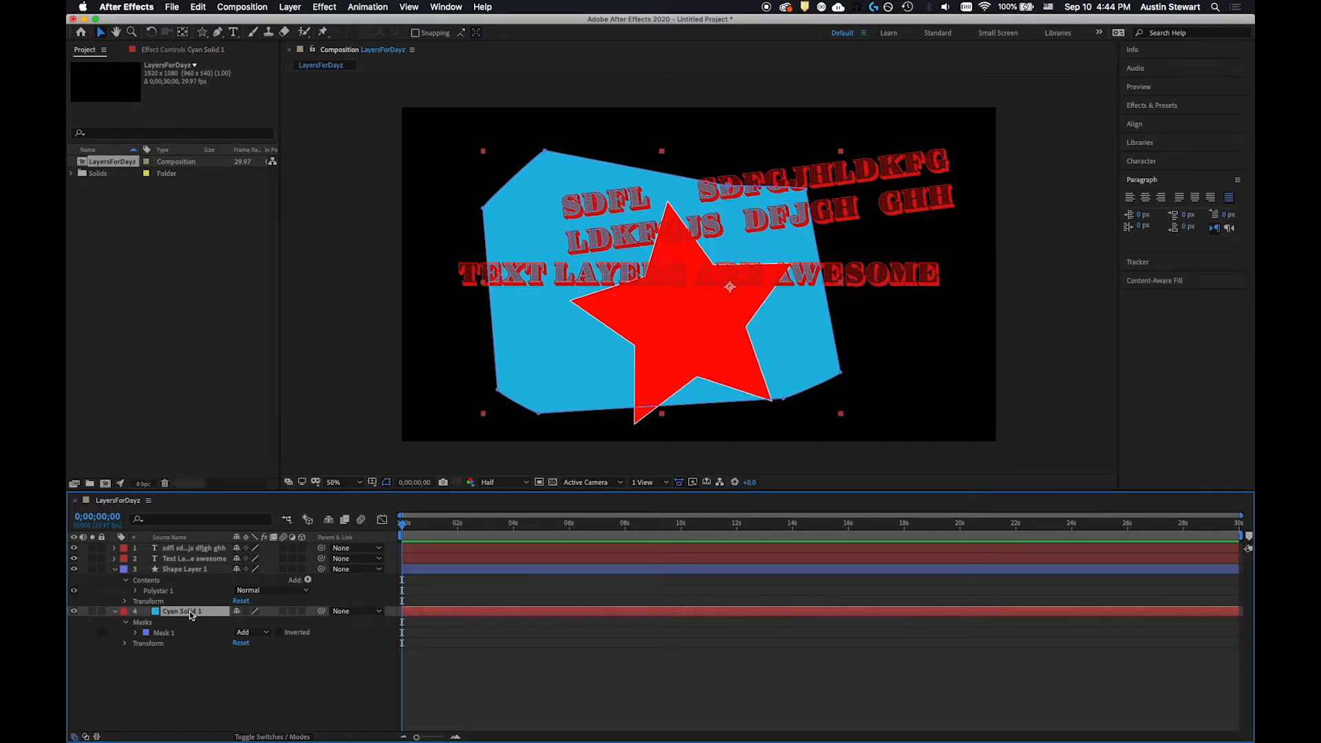
left_click(182, 570)
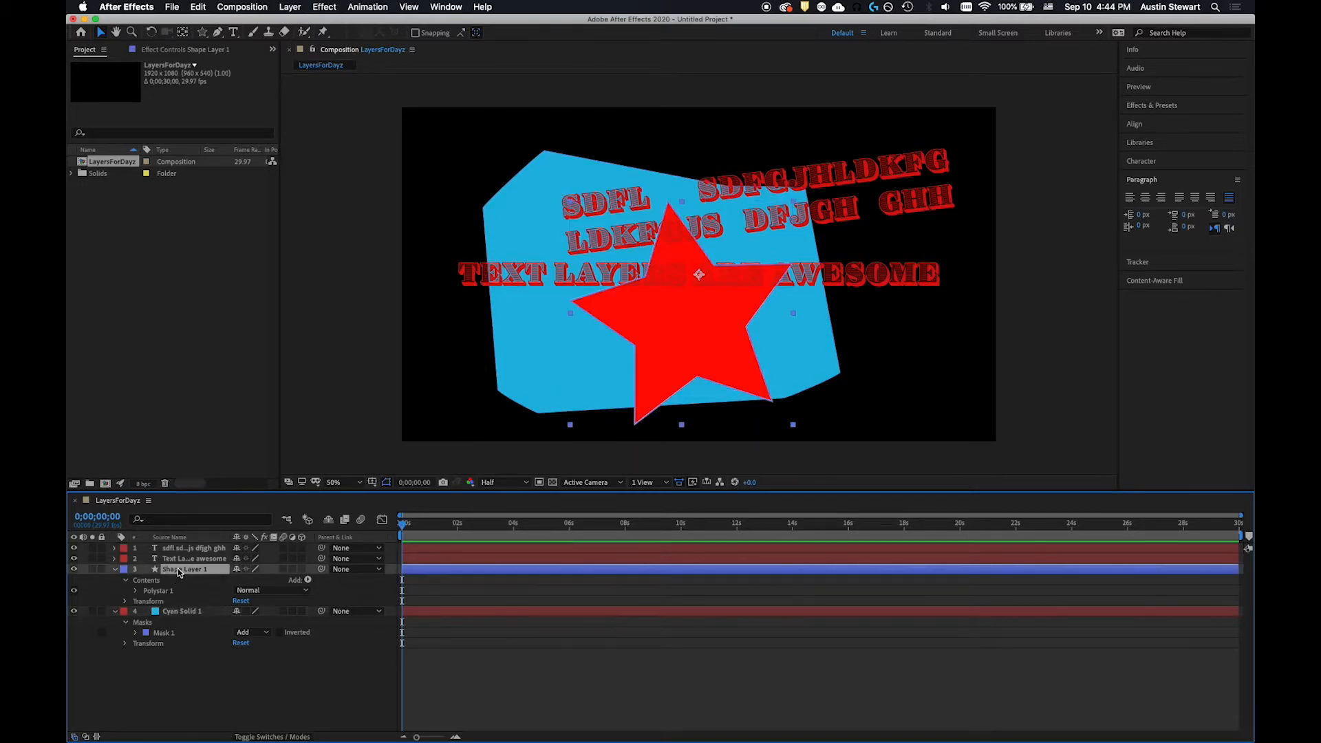
left_click_drag(182, 569, 182, 549)
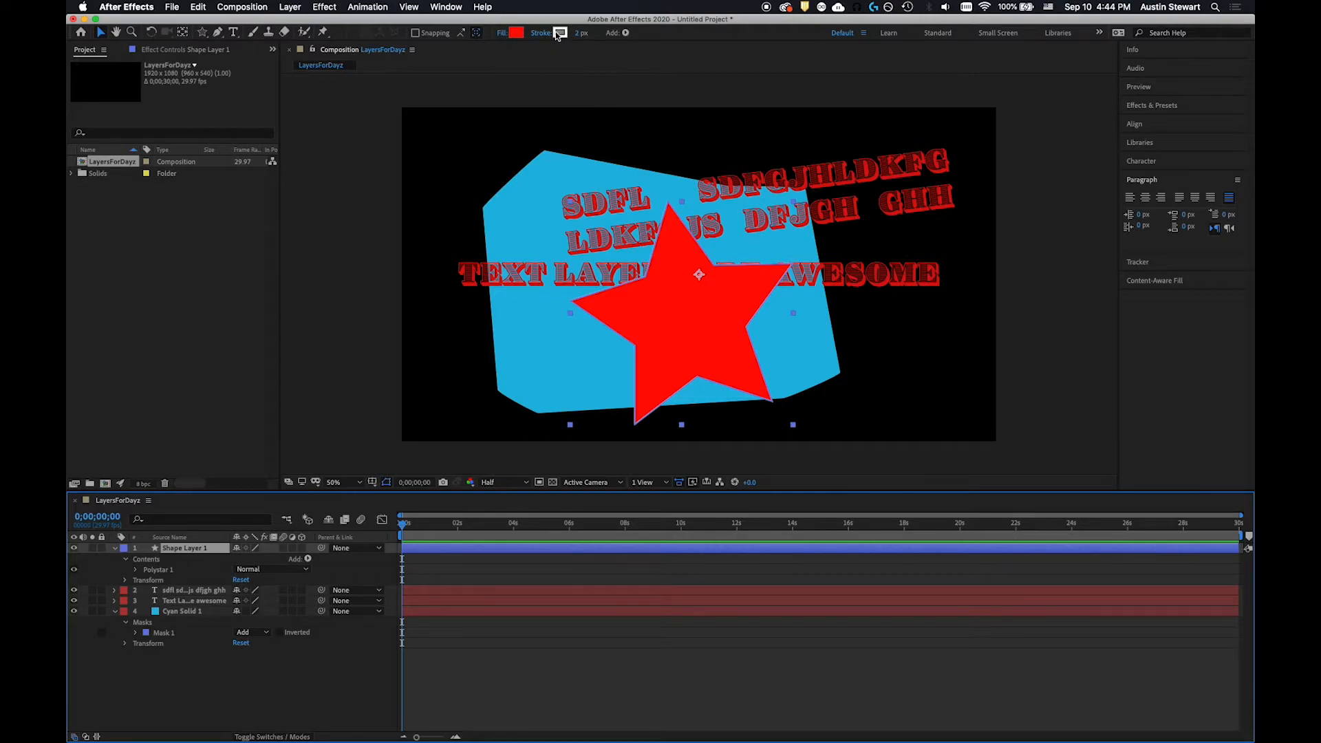
- Set the star's stroke width to 27 px and its fill color to bright yellow
left_click_drag(577, 38, 595, 34)
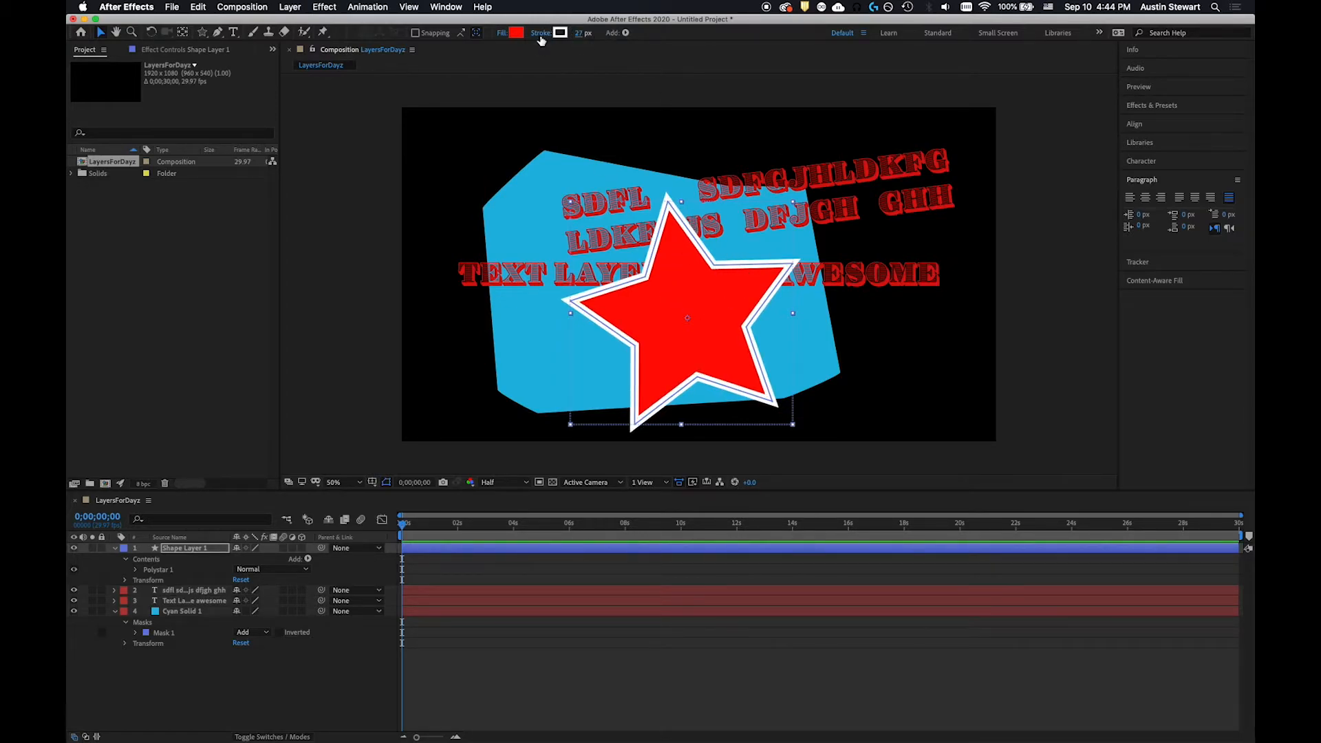
left_click(516, 33)
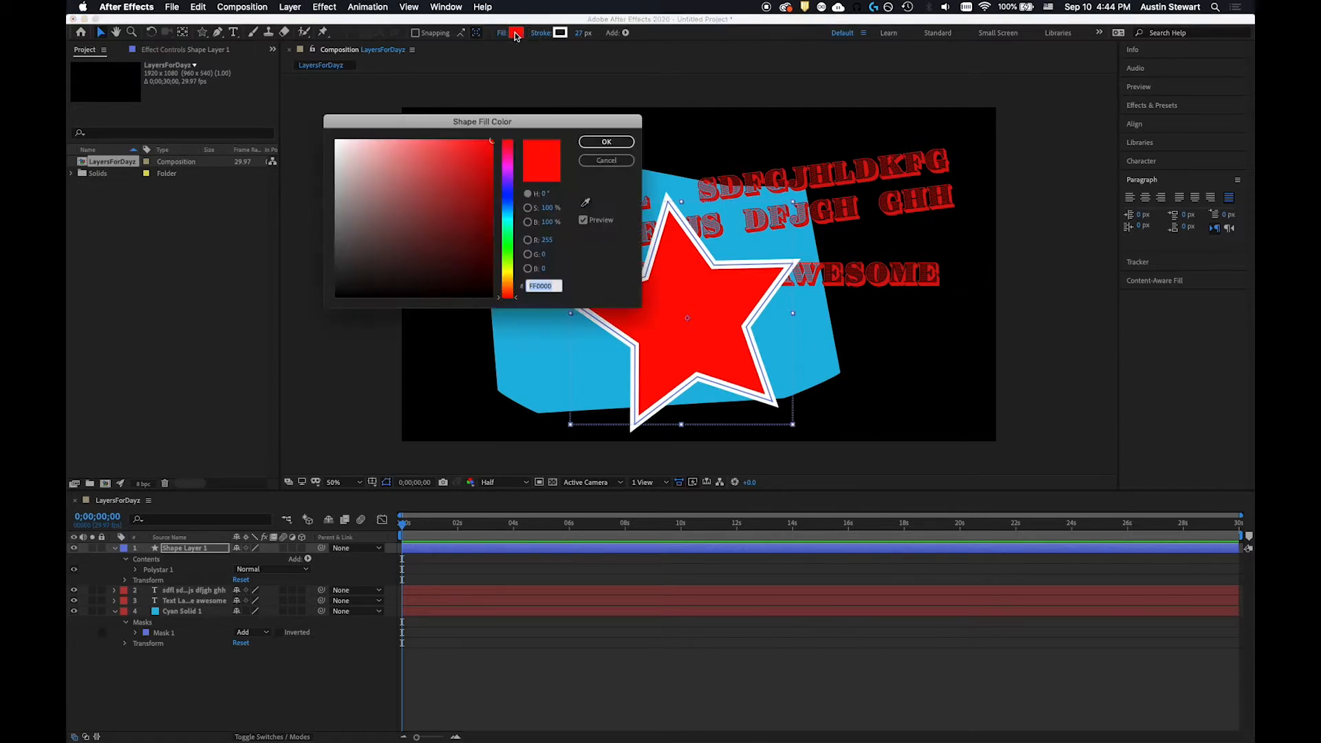
left_click(512, 169)
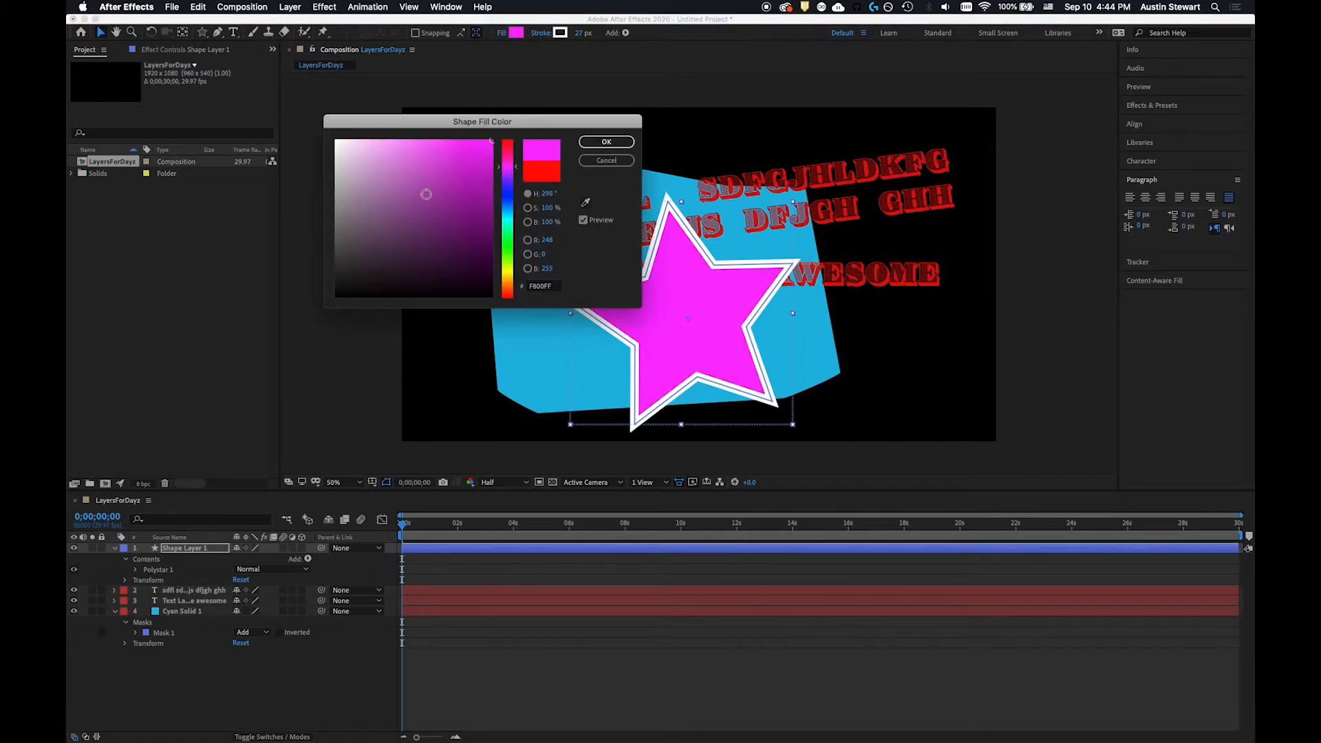
left_click(507, 207)
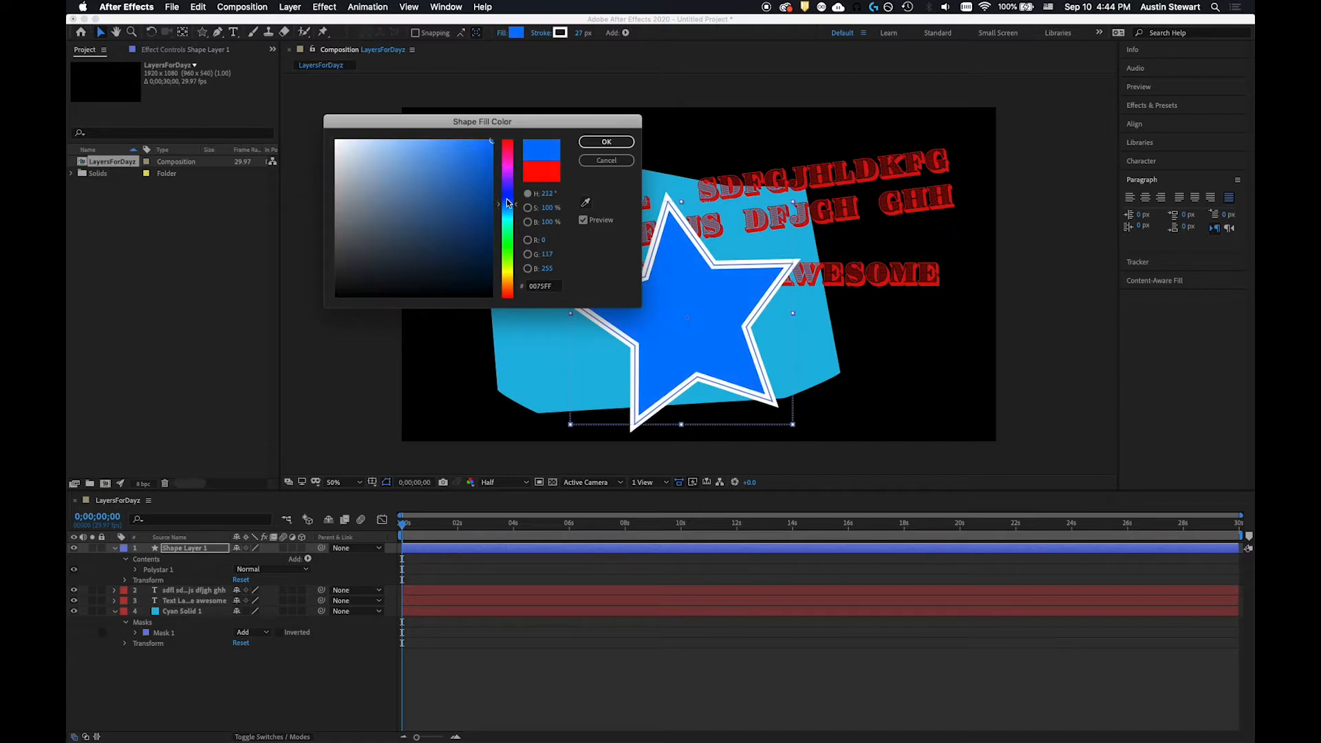
left_click(511, 274)
left_click(606, 142)
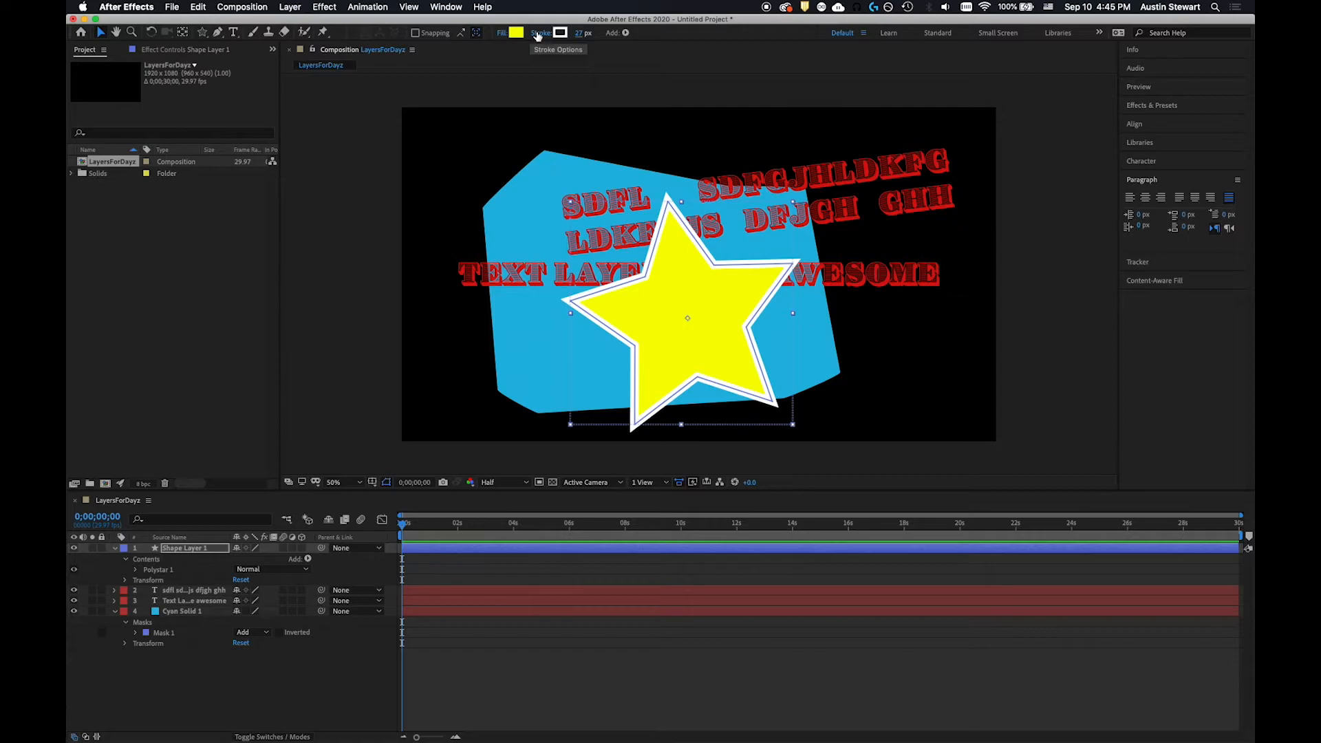
- Try no fill and a linear gradient on the star, and change its fill type to a radial gradient
left_click(501, 35)
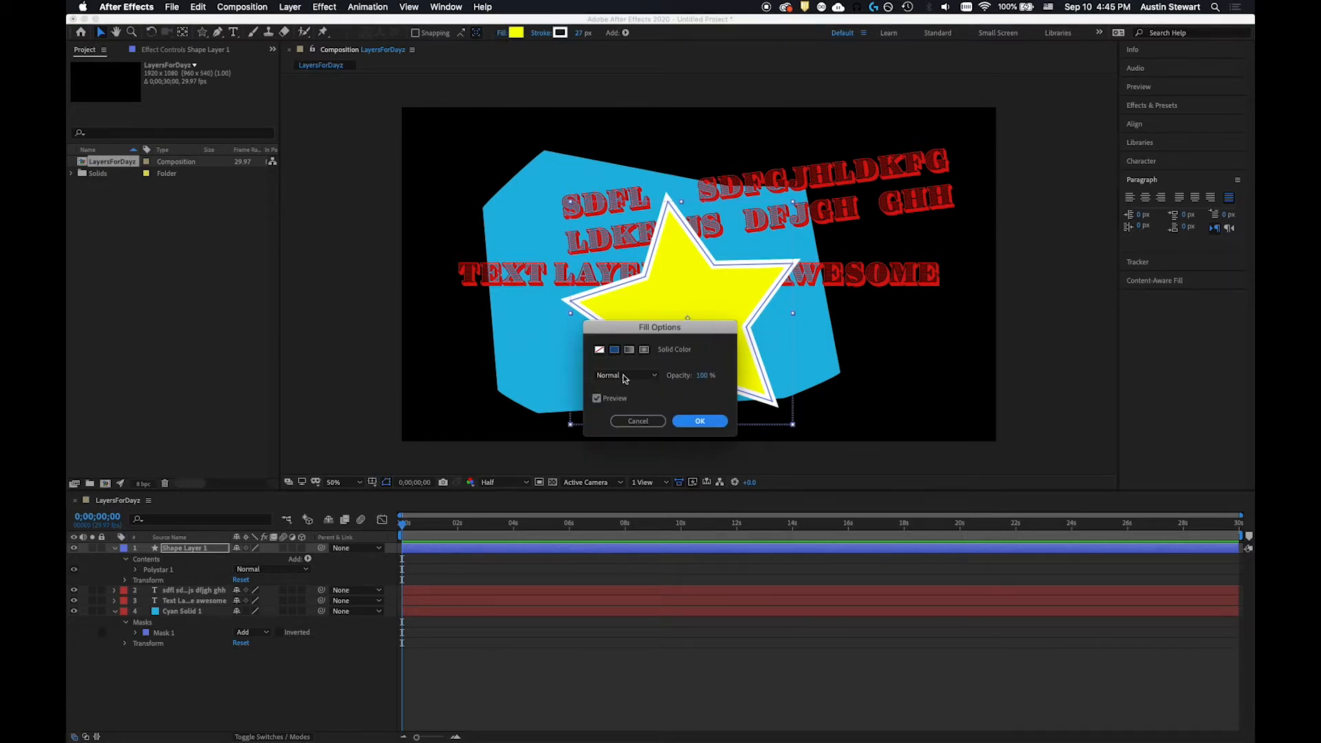
left_click_drag(660, 332, 483, 76)
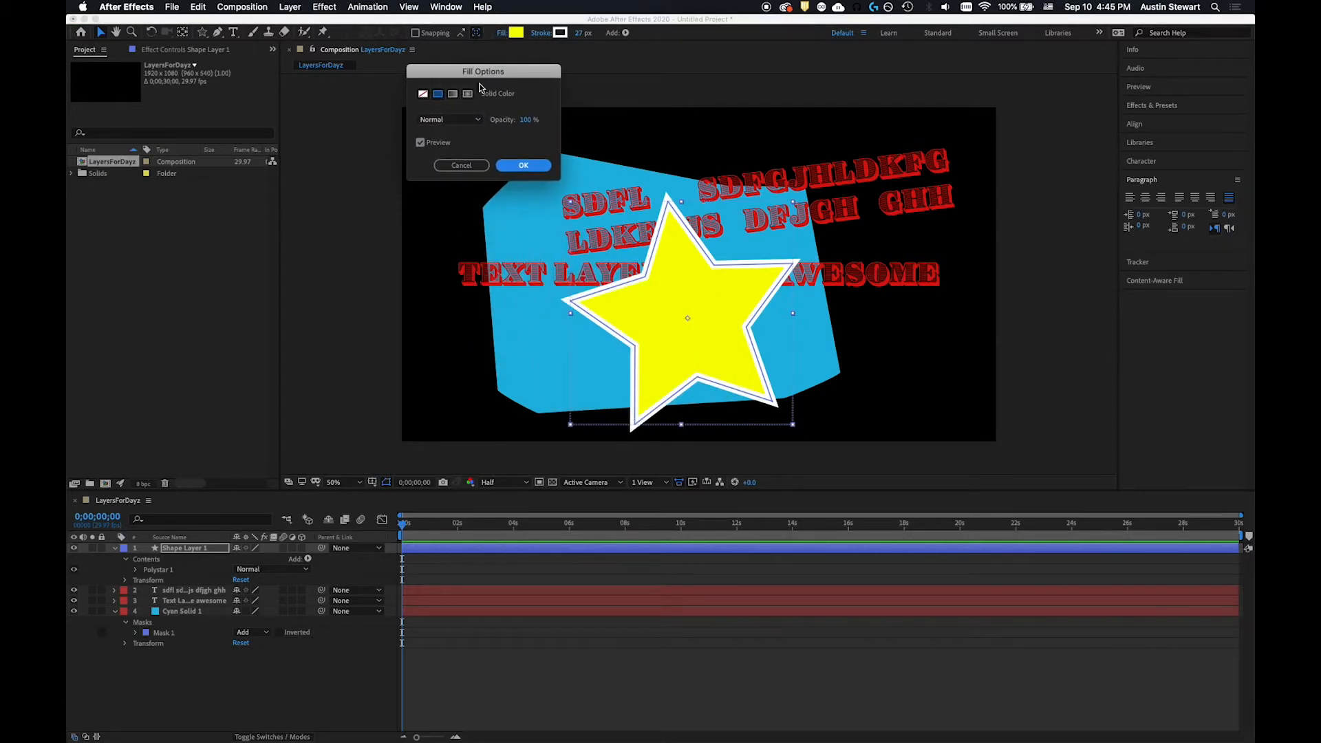
left_click(422, 94)
left_click(452, 95)
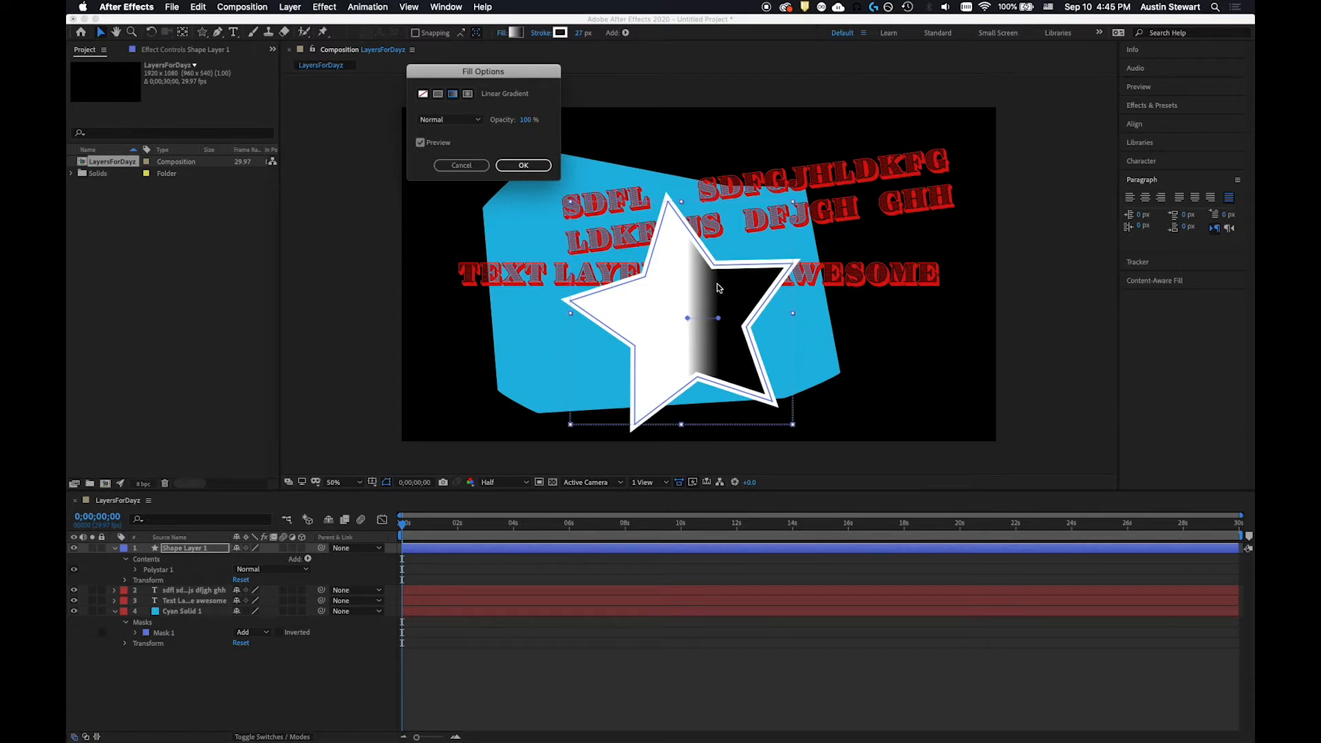
left_click(468, 94)
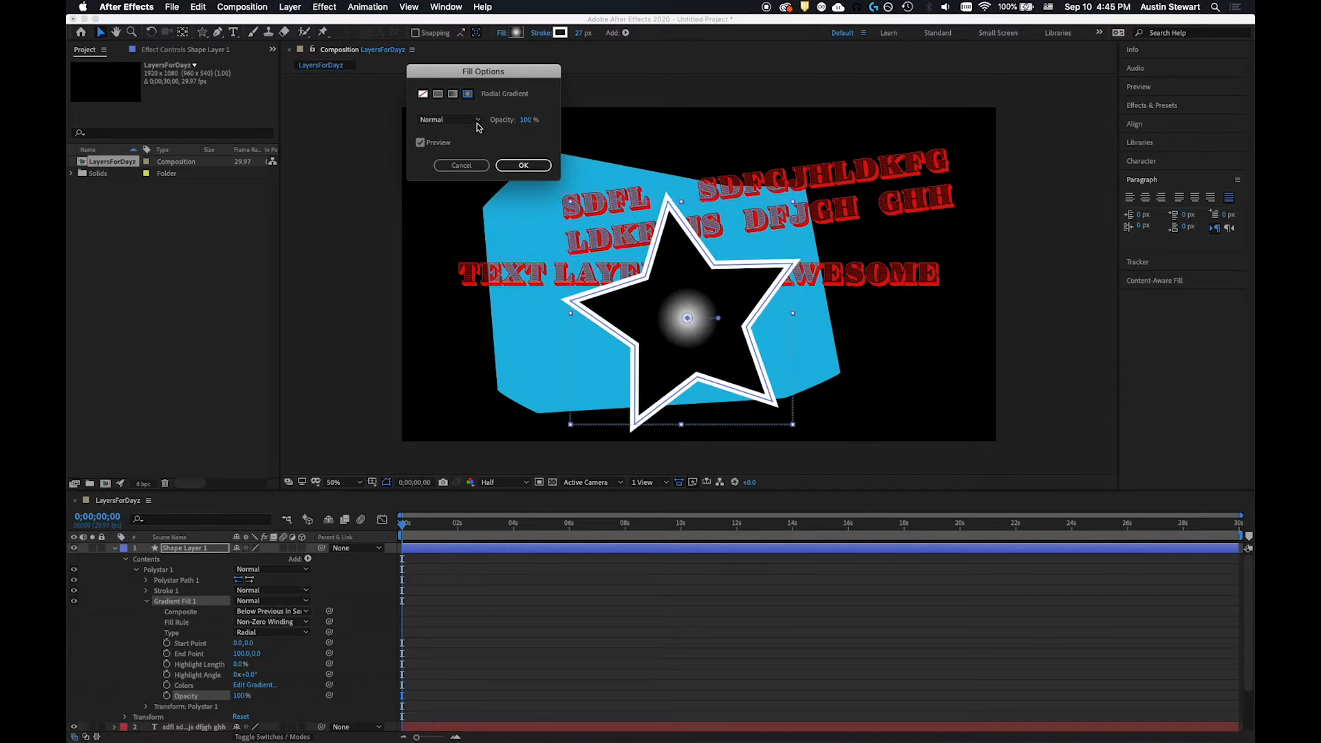
- Set the star's gradient fill to the Screen blend mode and 69% opacity, trying Multiply first
left_click(478, 121)
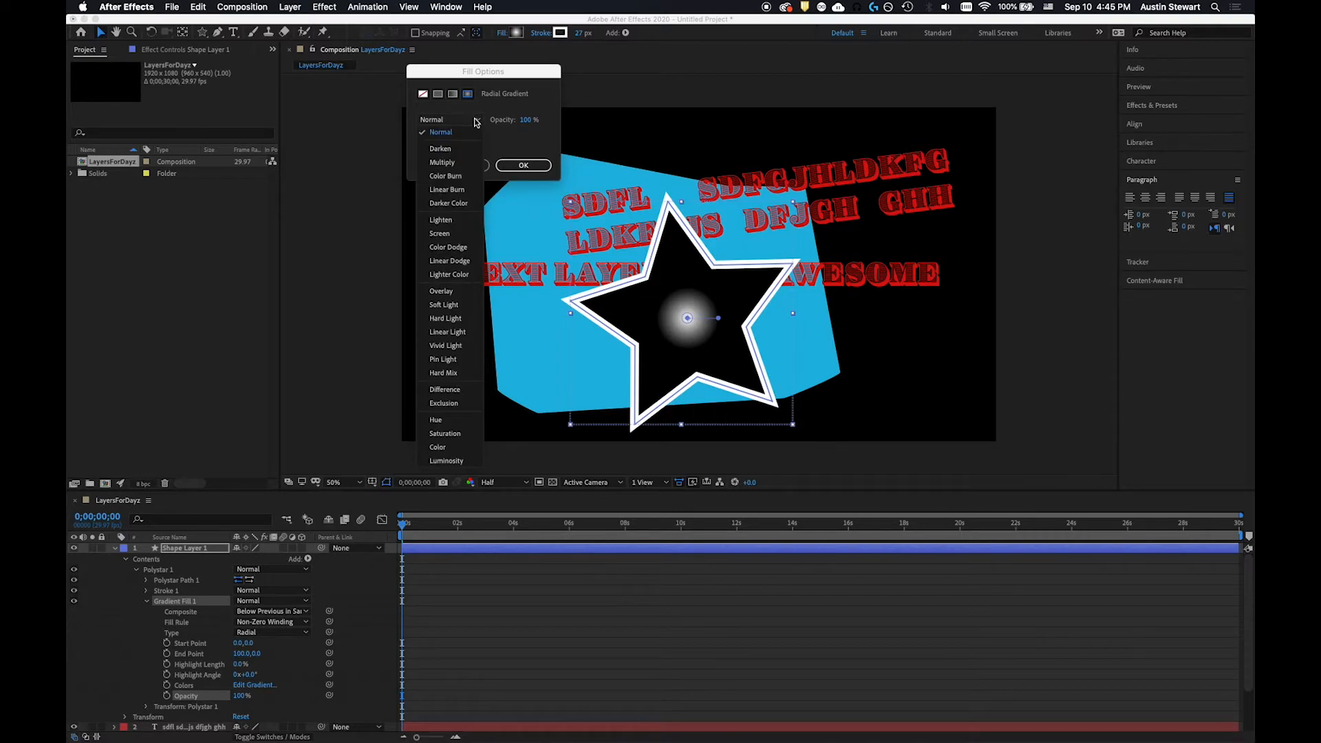
left_click(478, 121)
left_click(478, 122)
left_click(442, 163)
left_click(474, 122)
left_click(450, 234)
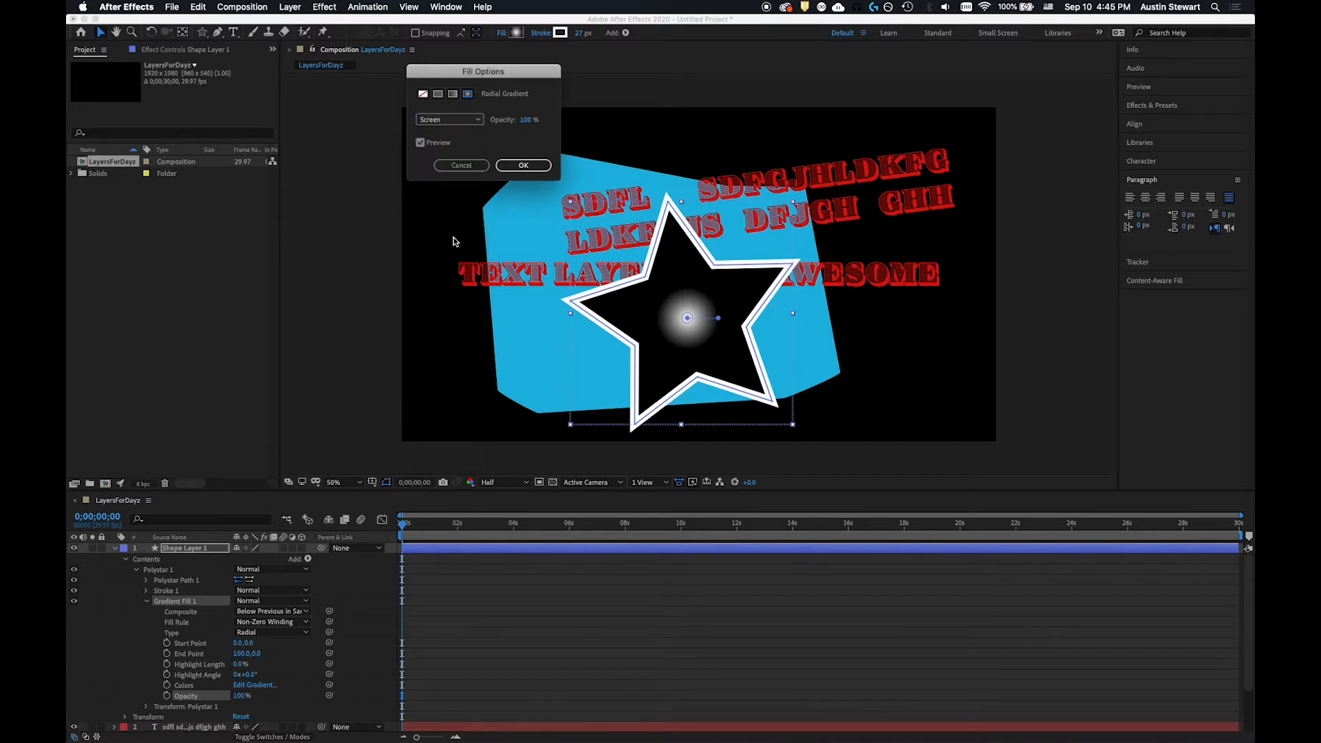
left_click(419, 142)
mouse_move(526, 120)
left_mouse_down()
mouse_move(540, 117)
mouse_move(478, 118)
mouse_move(525, 121)
mouse_move(494, 123)
mouse_move(512, 121)
left_mouse_up()
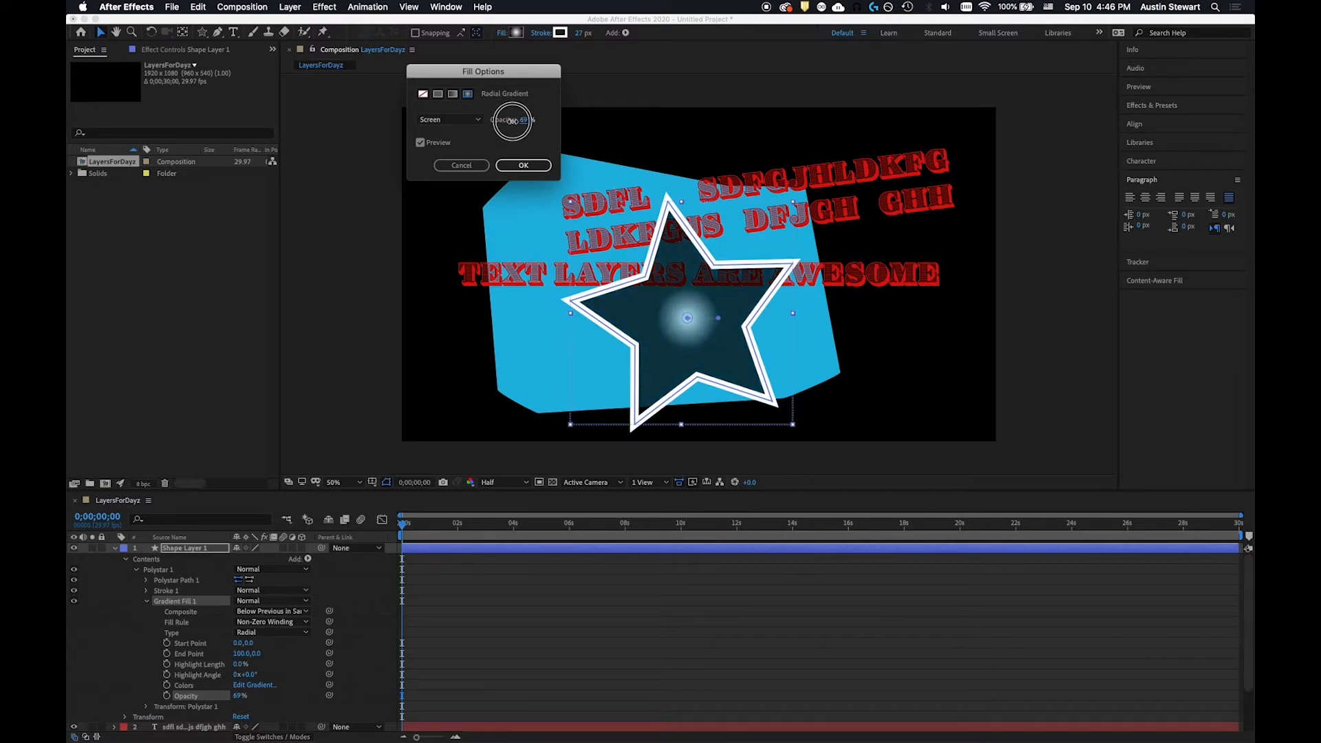
left_click(524, 165)
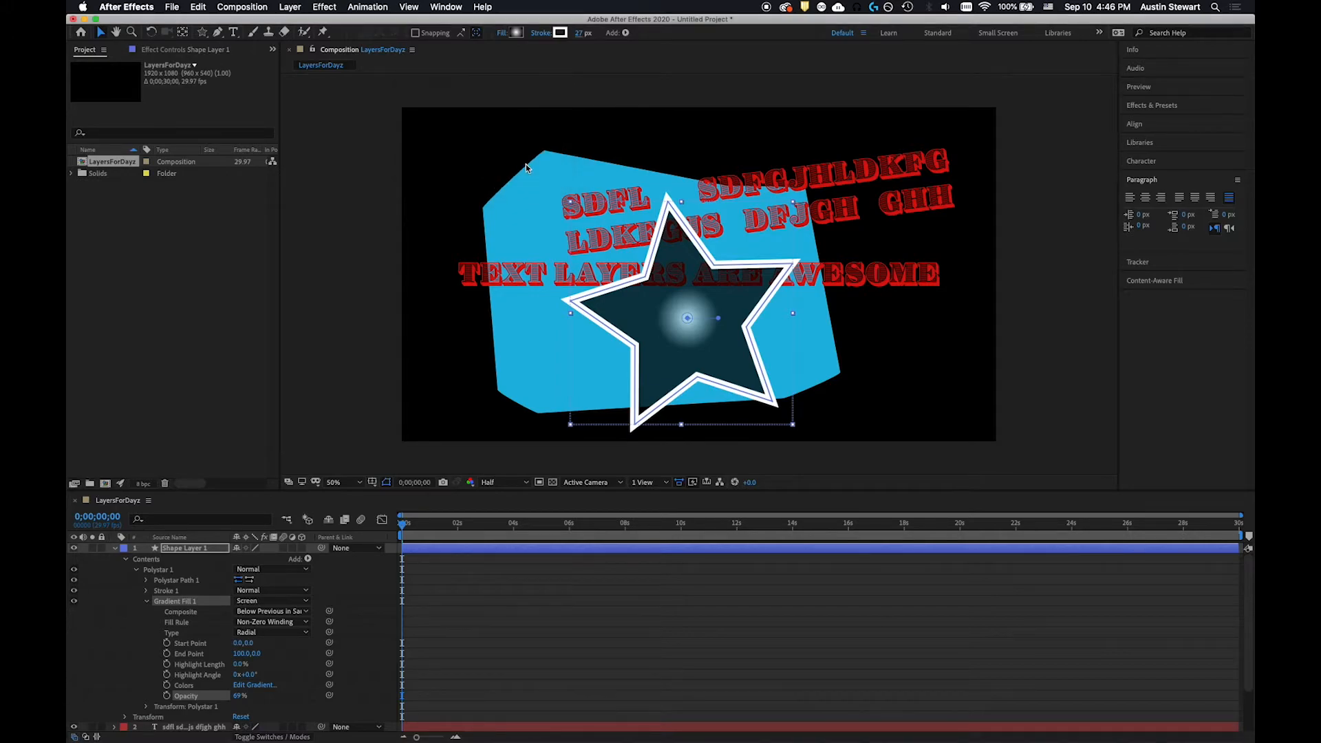
- Try a linear and a radial gradient on the star's stroke, and return it to a solid color
left_click(541, 34)
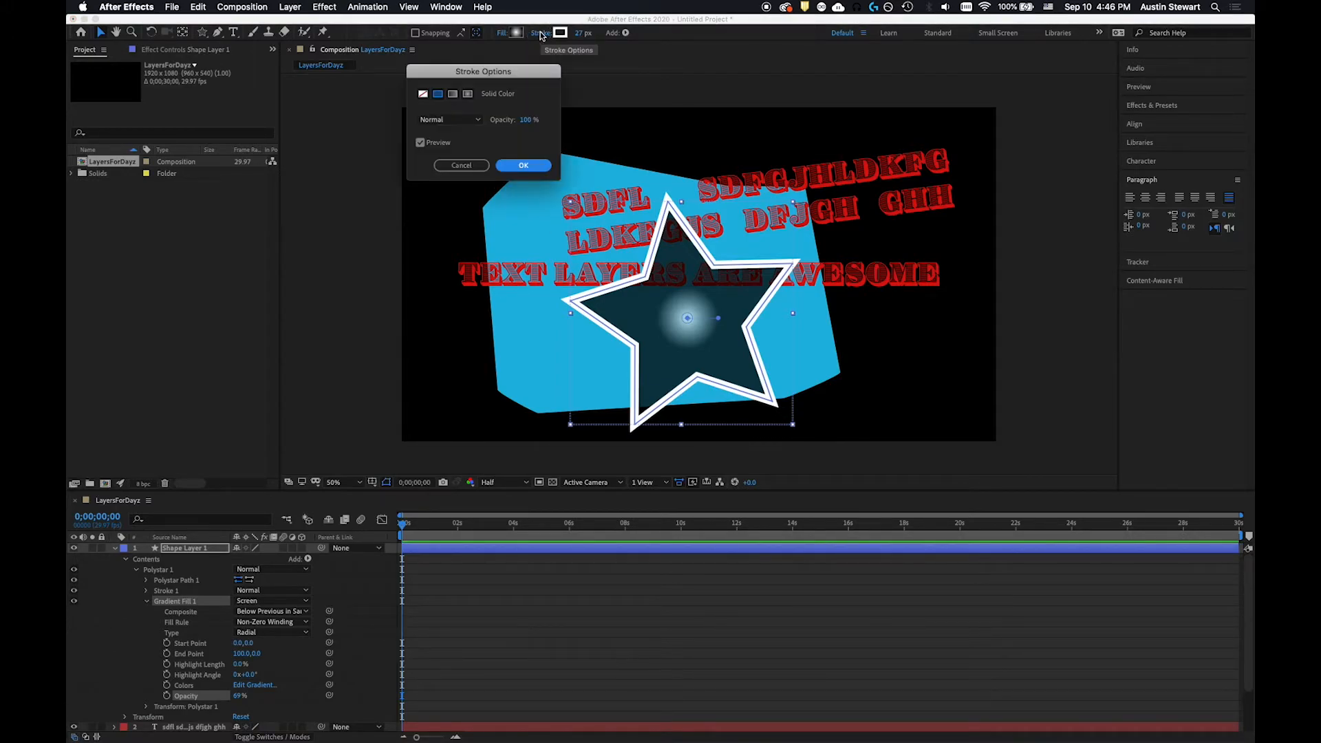
left_click(452, 95)
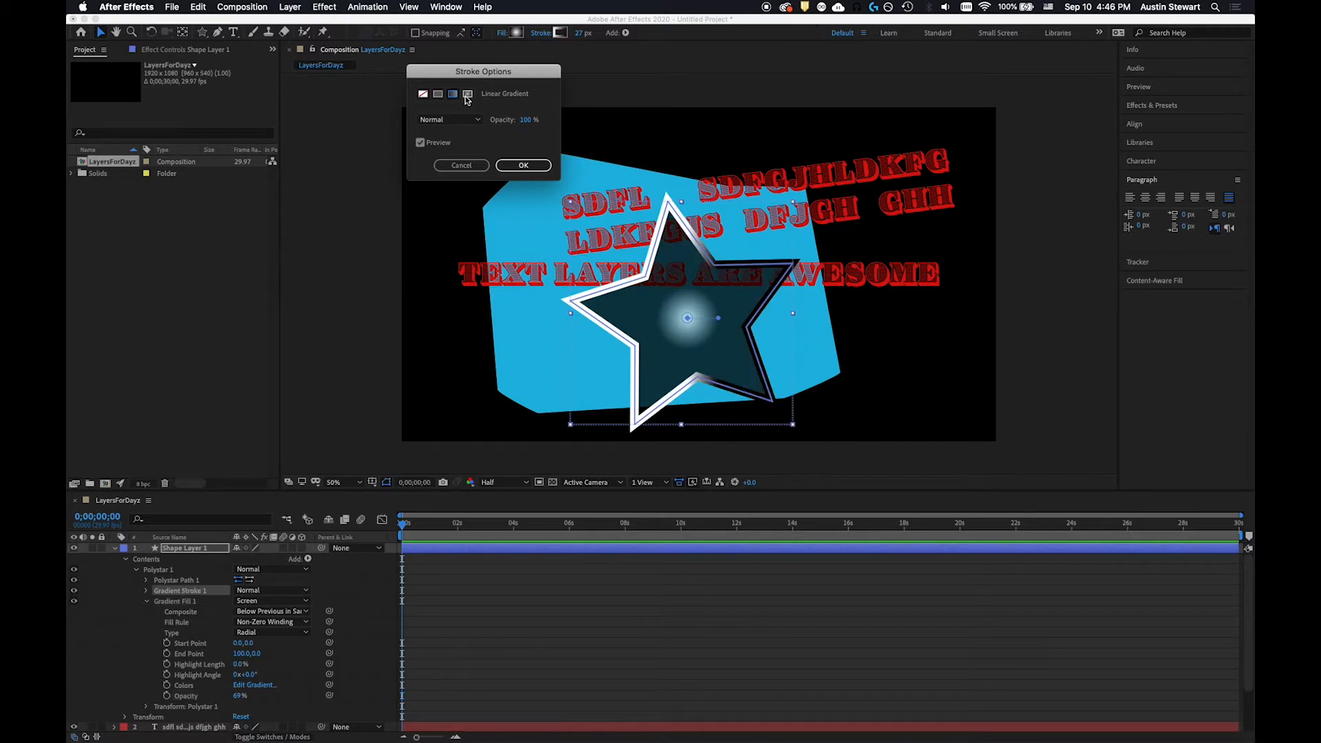
left_click(468, 96)
left_click(438, 95)
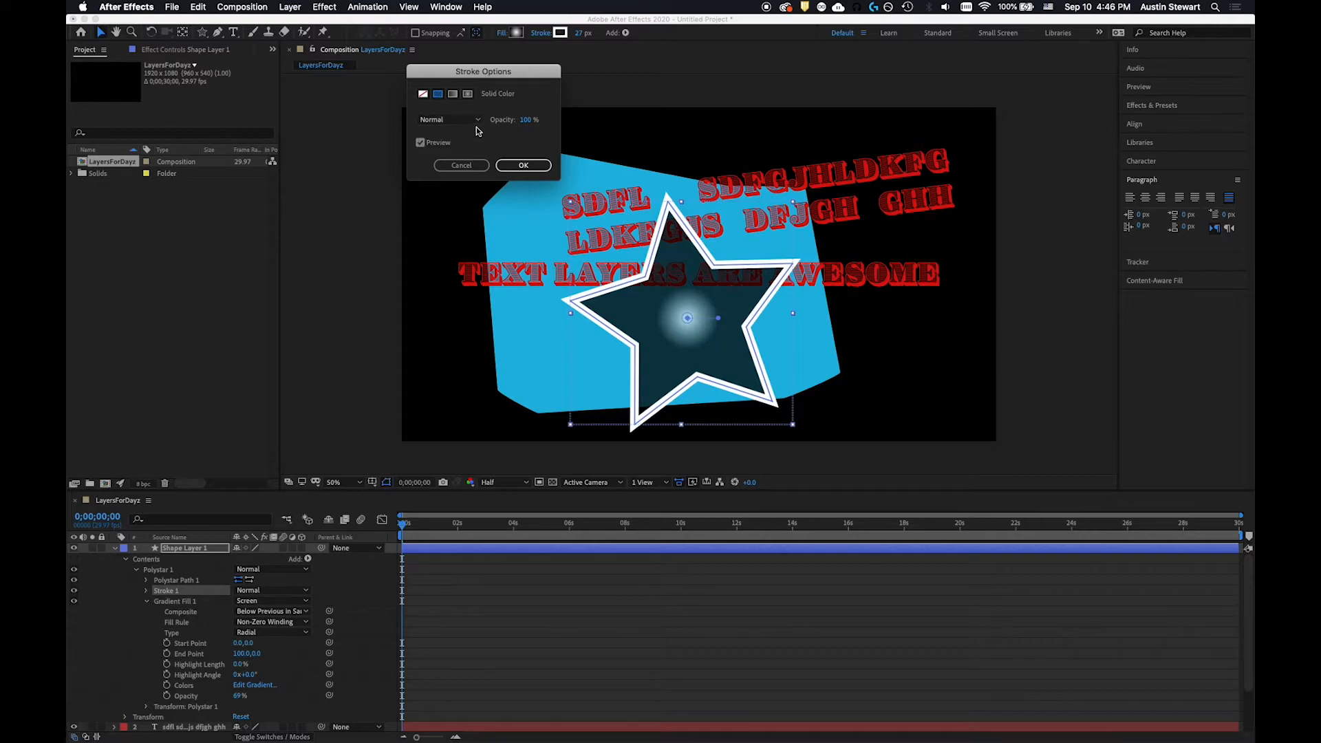
- Set the star's stroke to 44% opacity and the Overlay blend mode, trying Linear Burn first
mouse_move(525, 123)
left_mouse_down()
mouse_move(542, 116)
mouse_move(511, 116)
left_mouse_up()
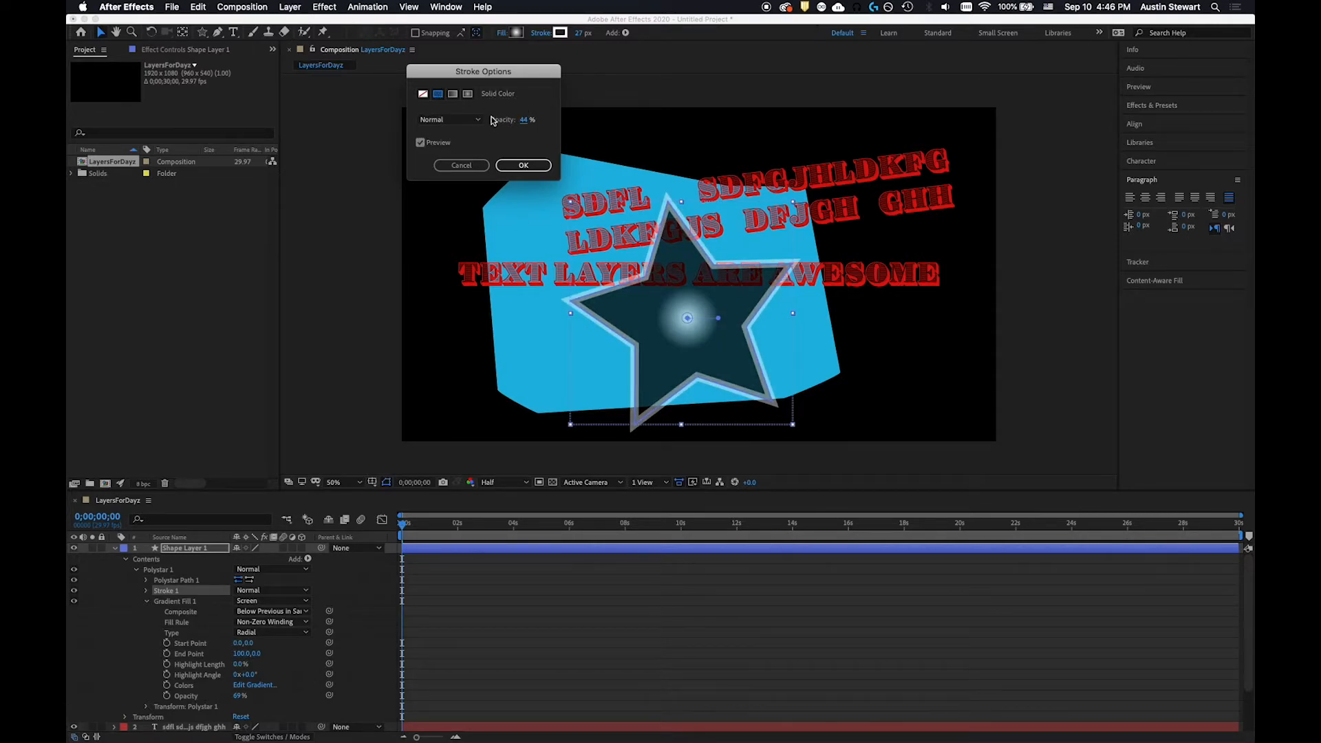
left_click(473, 122)
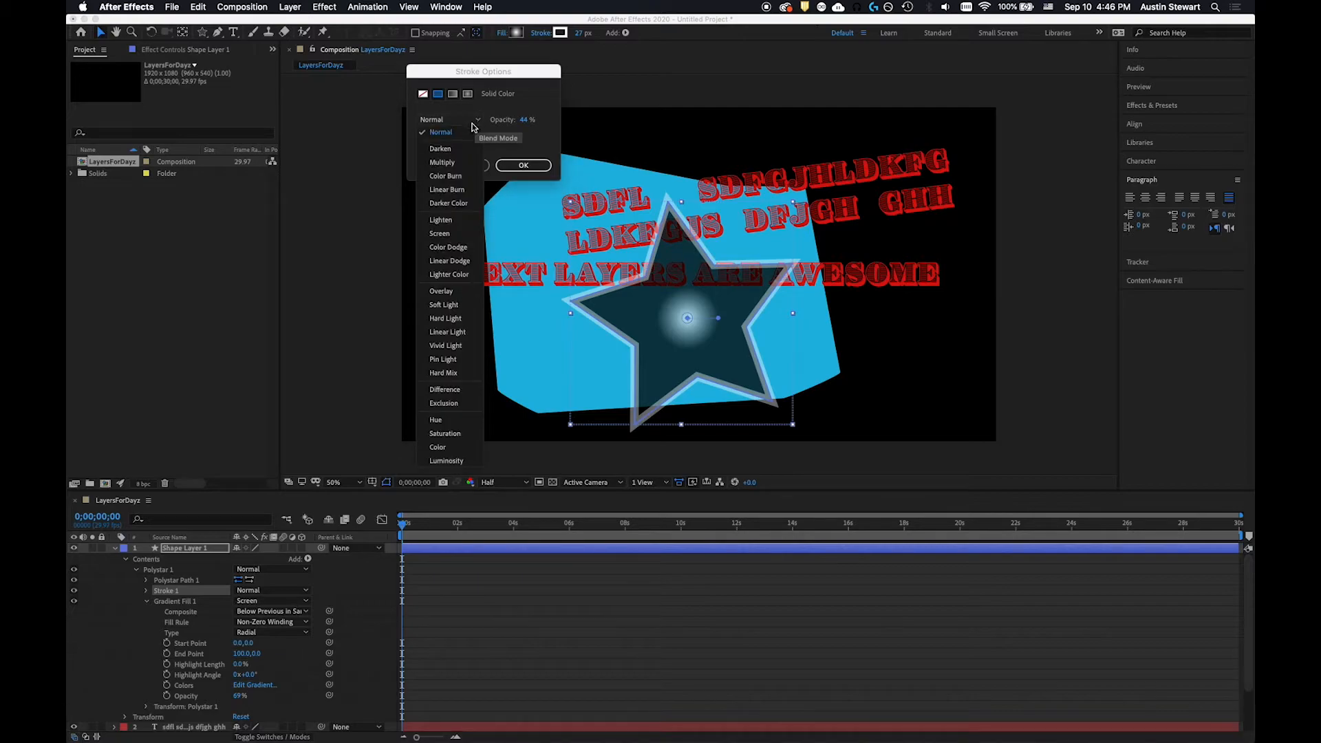
left_click(447, 191)
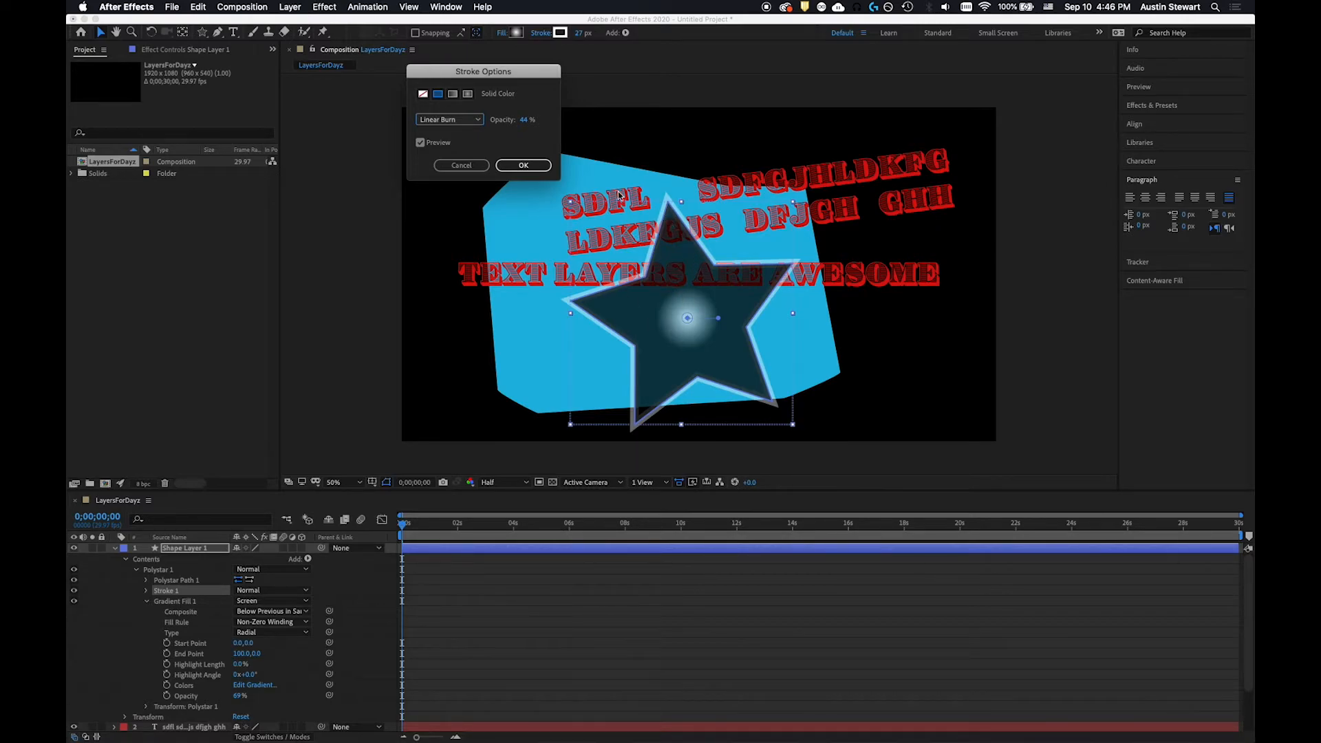
left_click(476, 122)
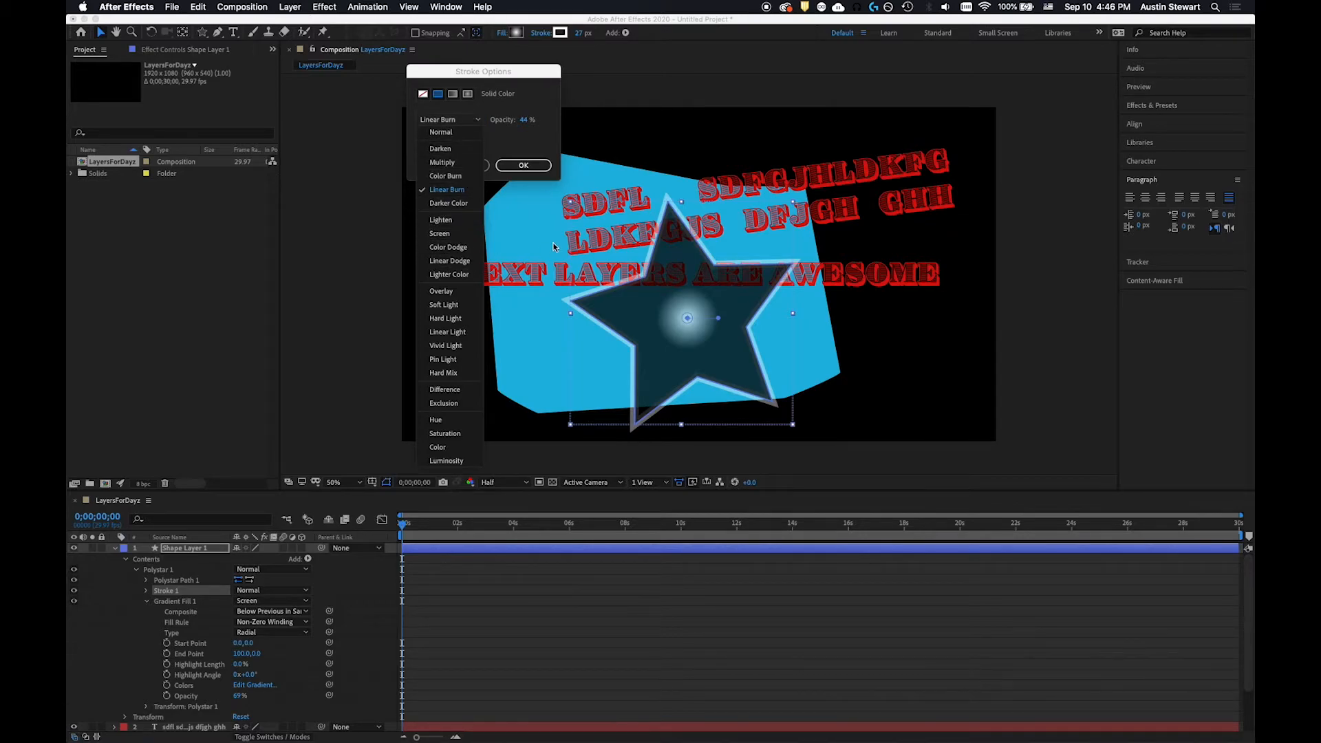
left_click(441, 292)
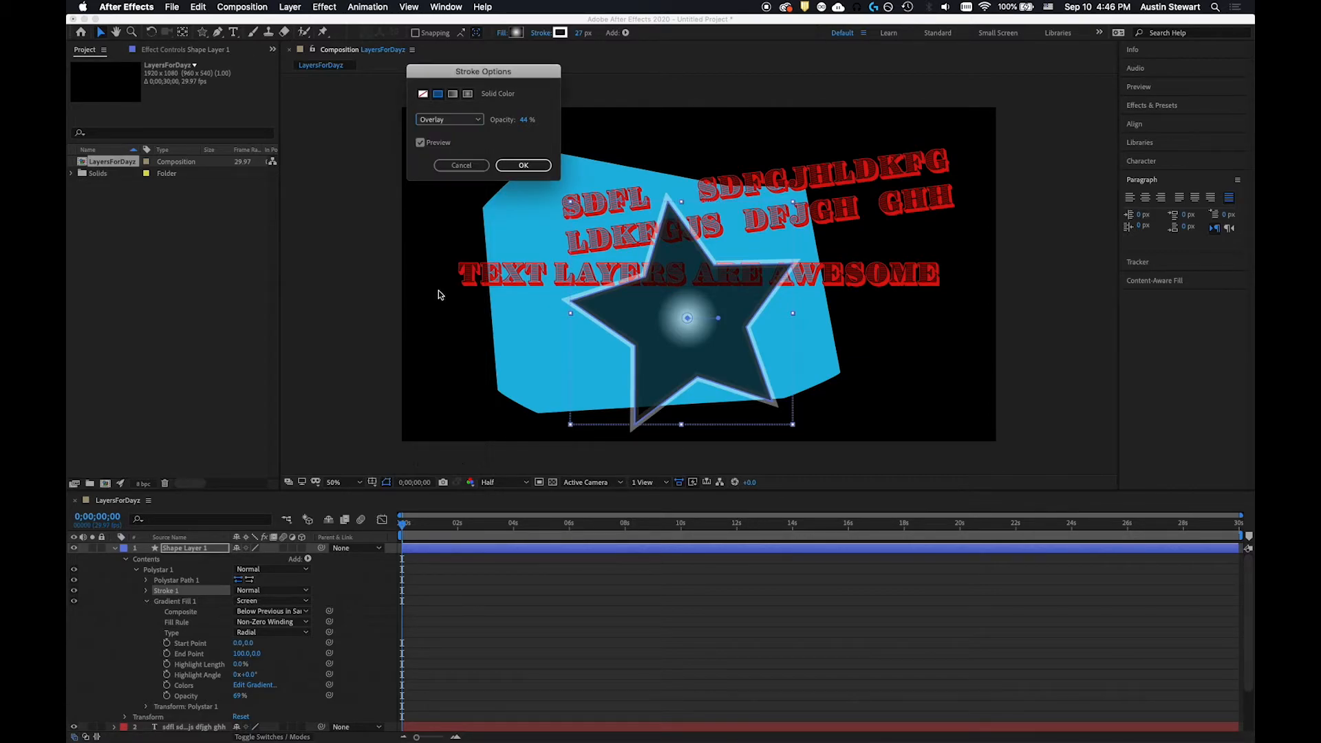
left_click(524, 166)
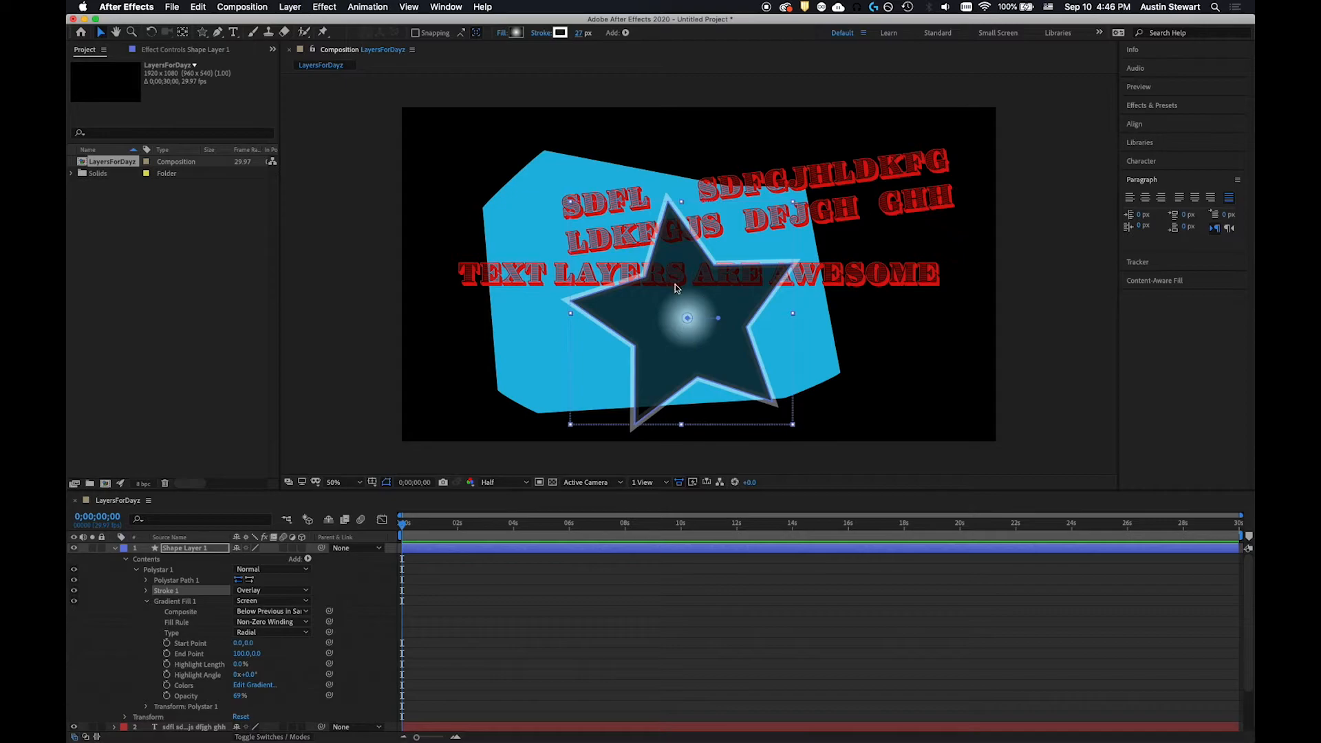
- Extend the star's radial gradient to an end point of about 156.5, 141.9 and offset its highlight by about 53%
left_click_drag(720, 323, 736, 361)
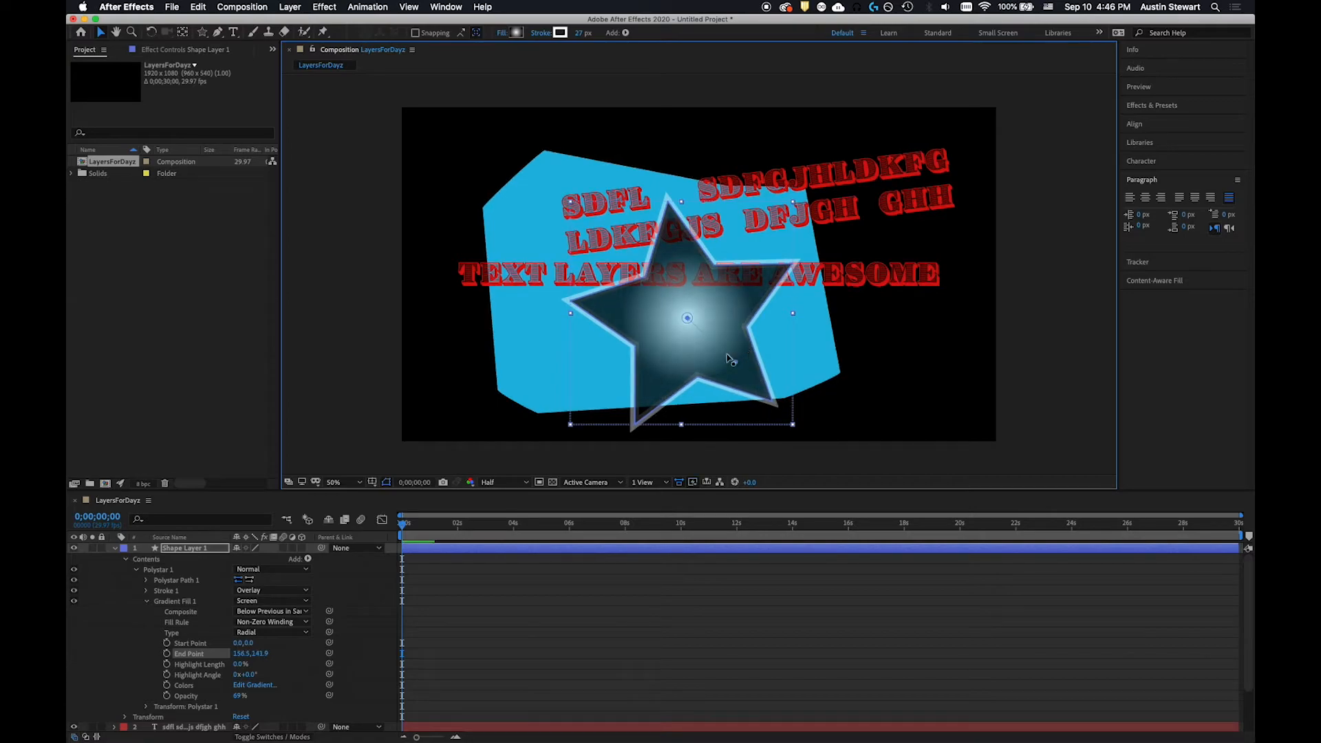
left_click_drag(688, 319, 689, 276)
left_click_drag(690, 317, 652, 321)
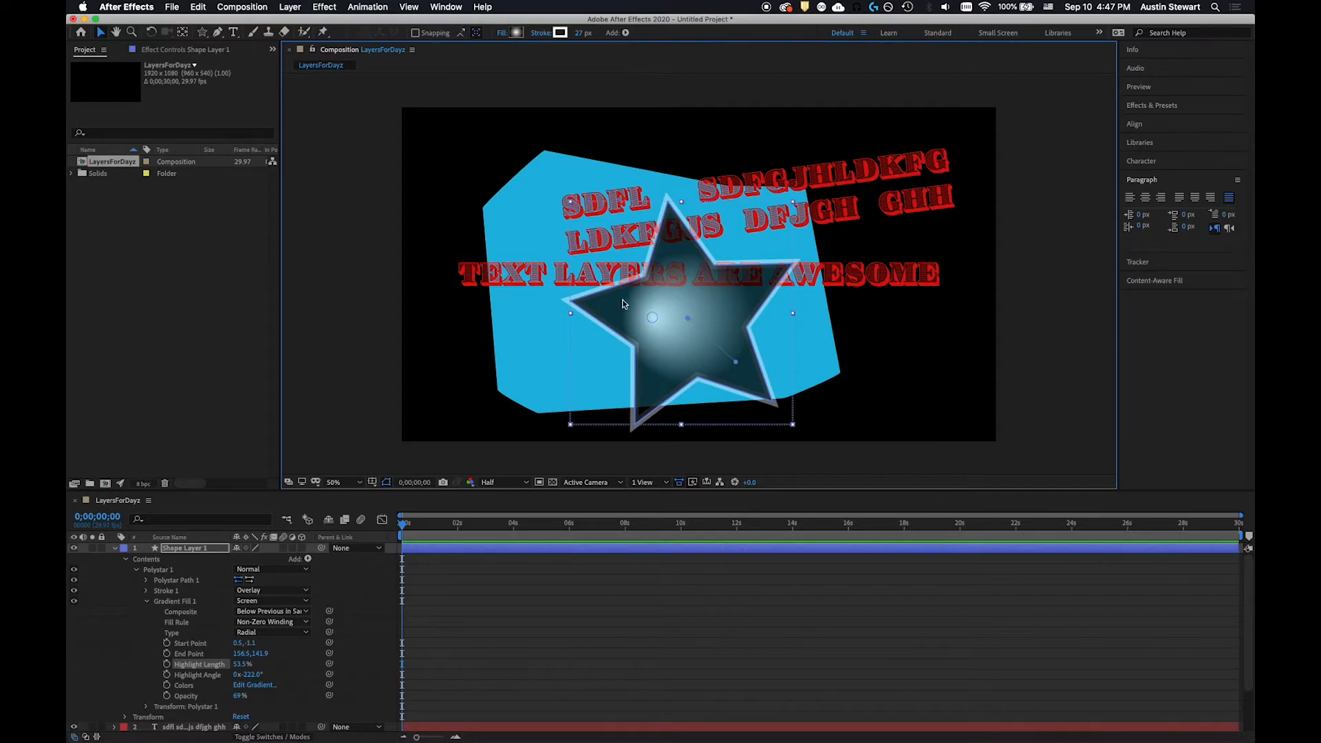
- With the Polygon tool, add a seven-sided polygon of about 159 px outer radius to the star's shape layer, in the composition's upper-left corner
left_click(177, 549)
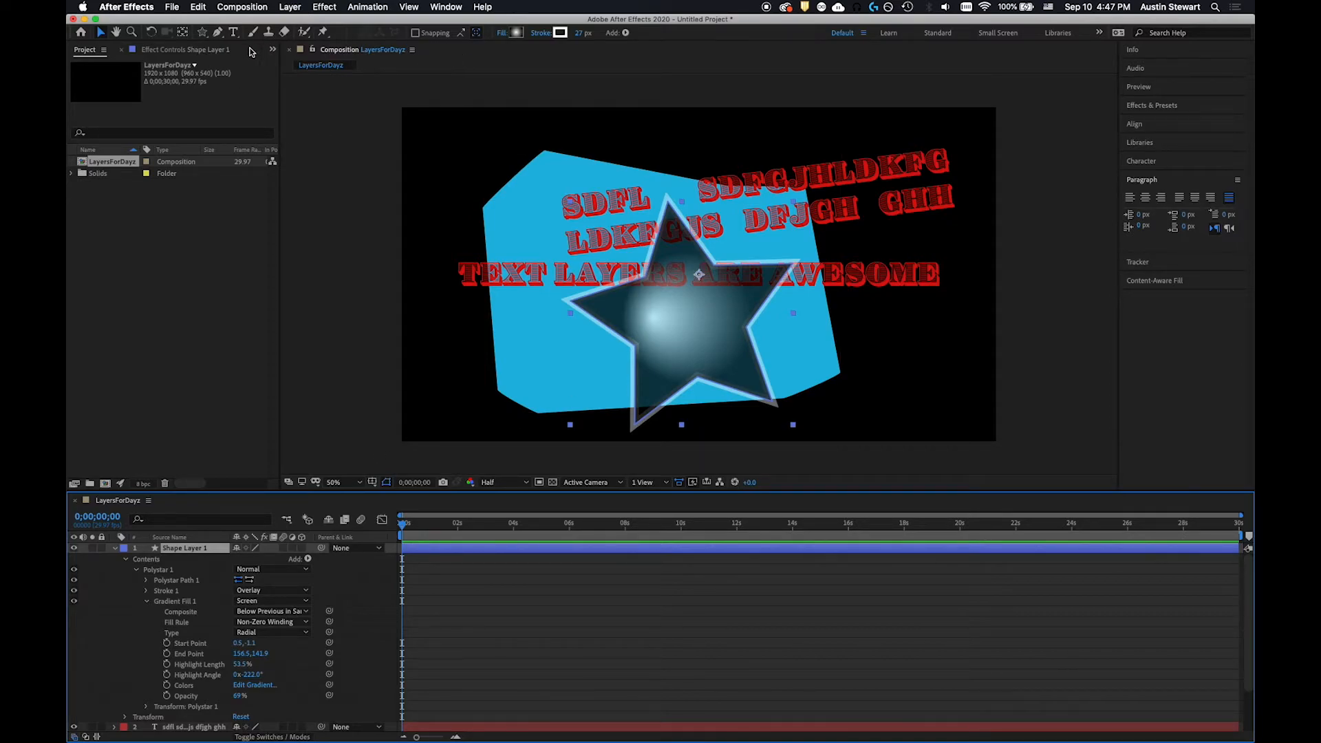
left_click(203, 32)
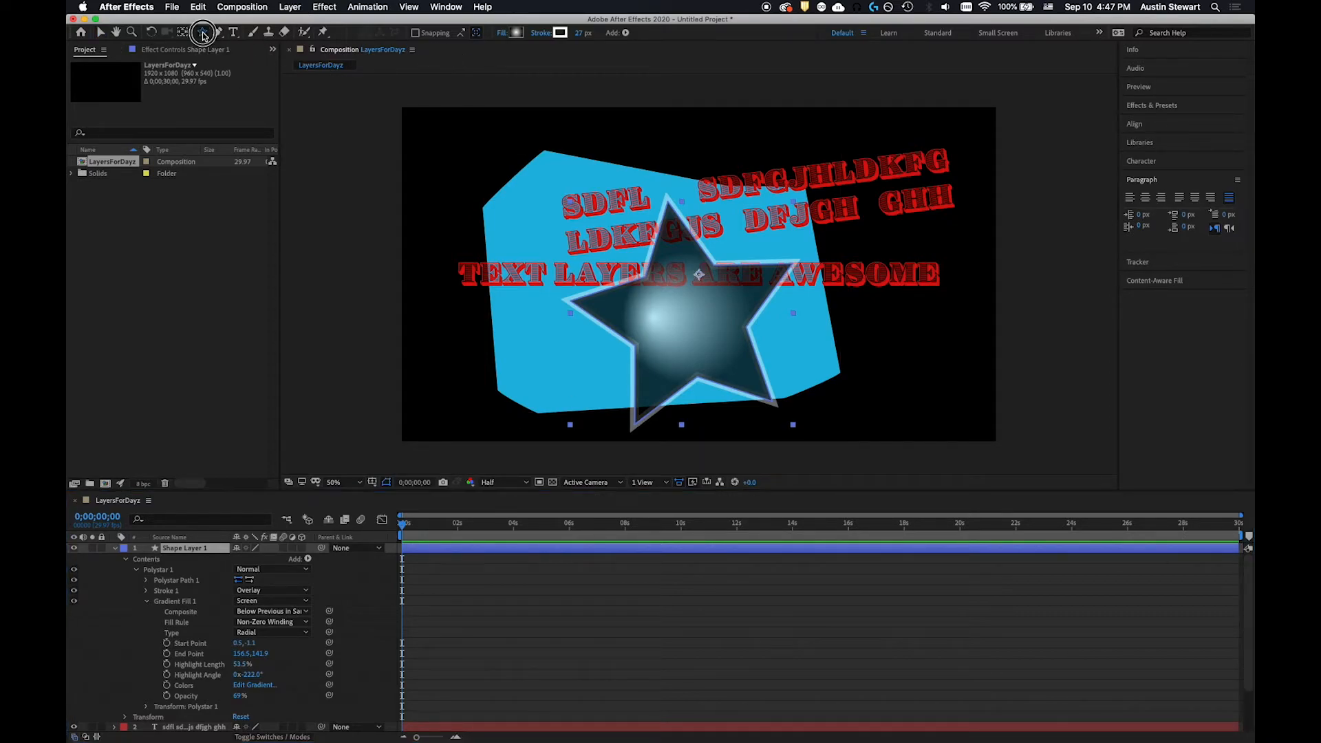
left_click(203, 33)
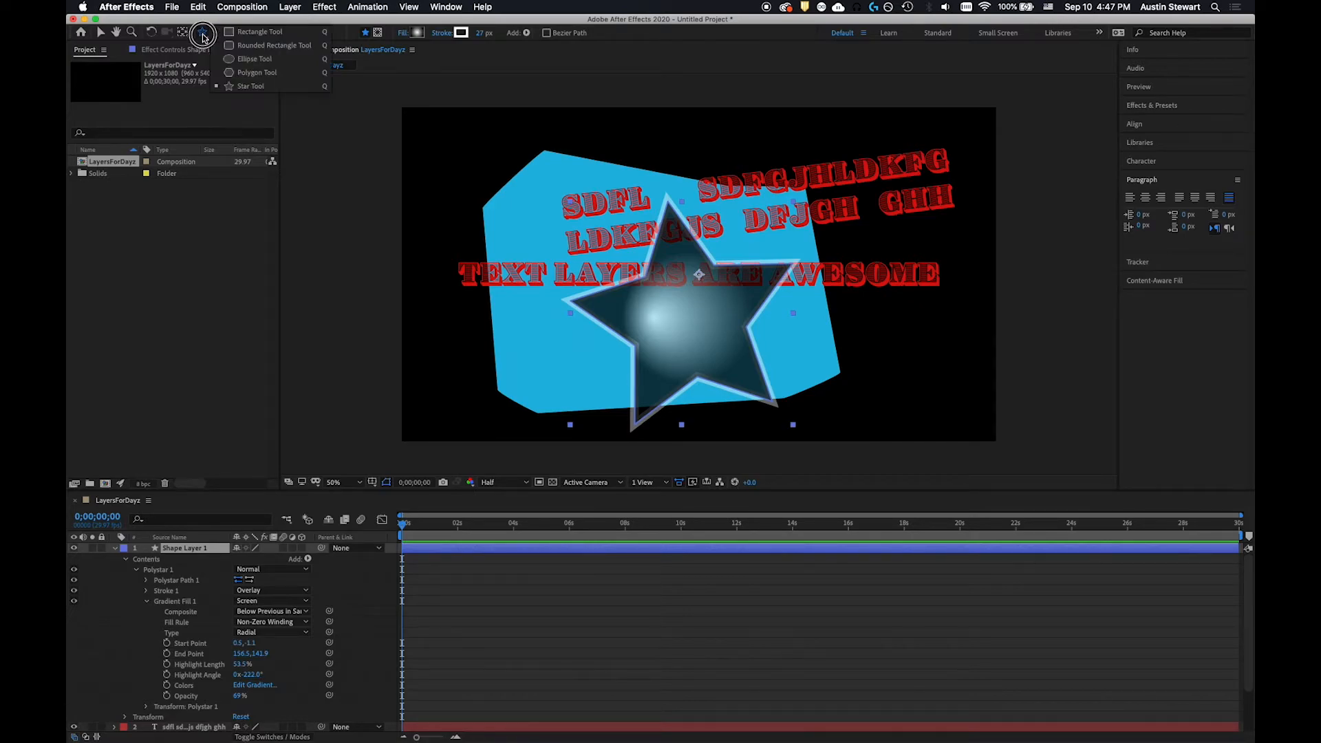
left_click(242, 73)
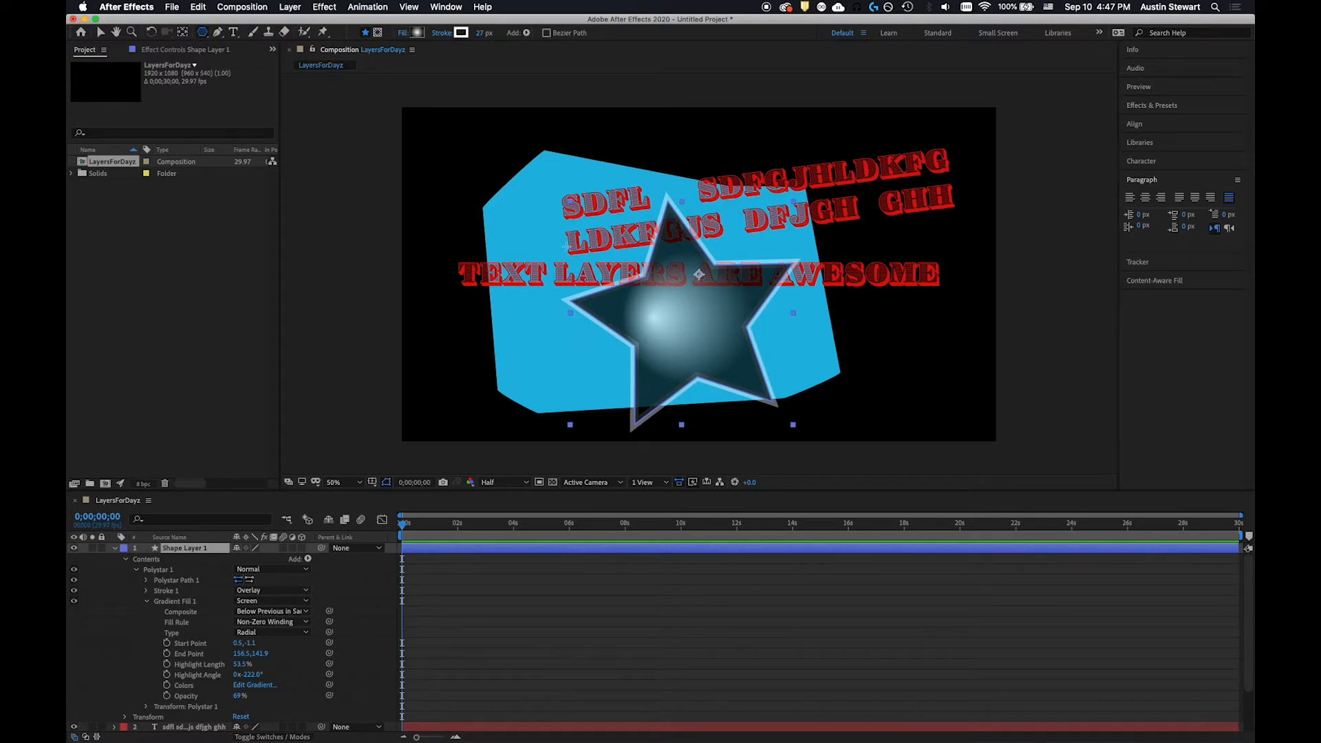
left_click_drag(499, 161, 542, 185)
key("Up")
key("Up")
key("Up")
key("Up")
key("Down")
key("Down")
key("Down")
key("Up")
key("Up")
key("Up")
key("Up")
key("Up")
key("Down")
key("Down")
key("Down")
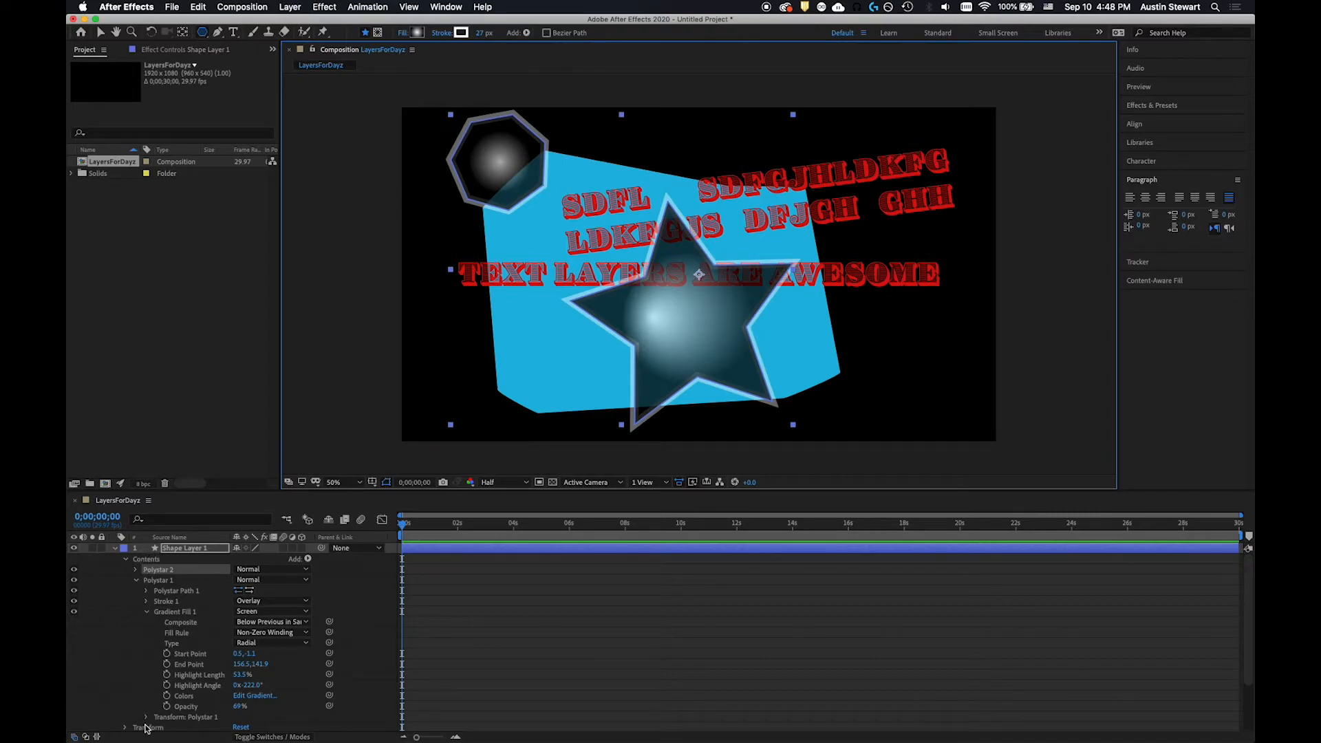
- Collapse the properties of the star, Polystar 1, and toggle its visibility off and on
left_click(156, 583)
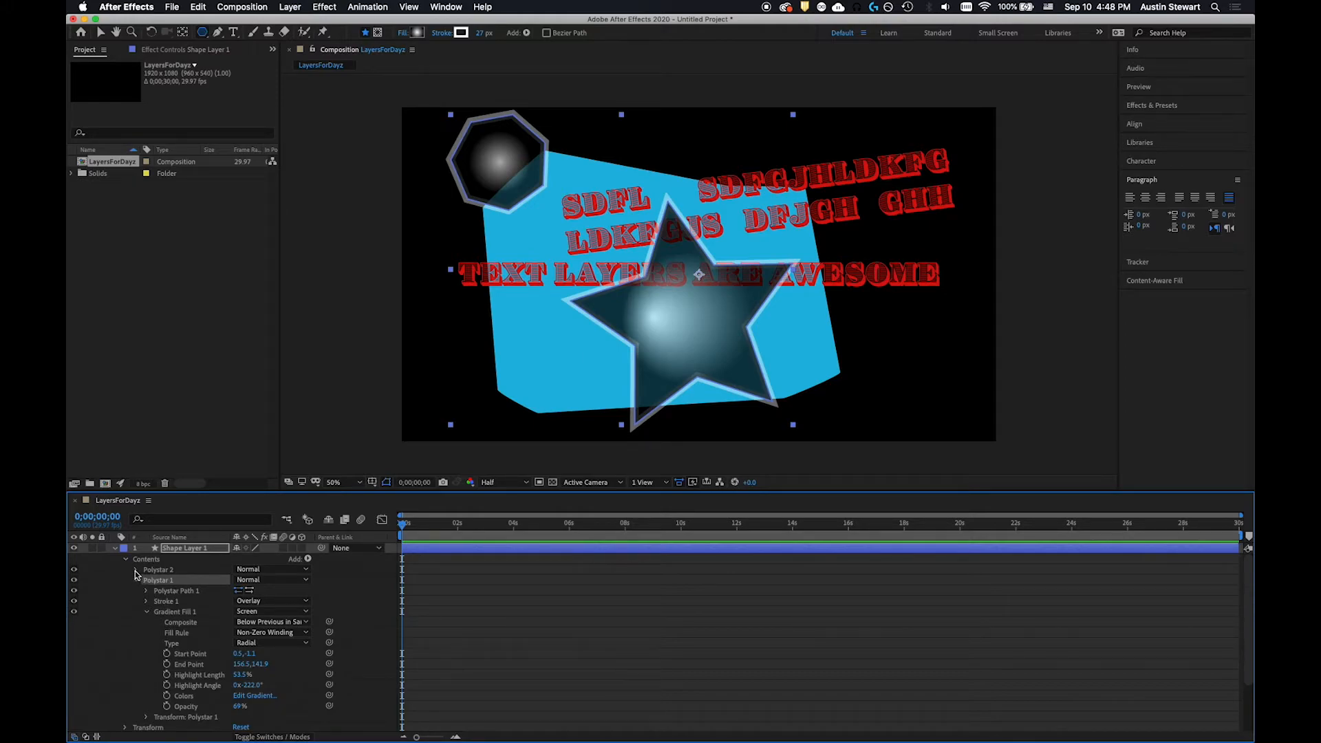
left_click(136, 580)
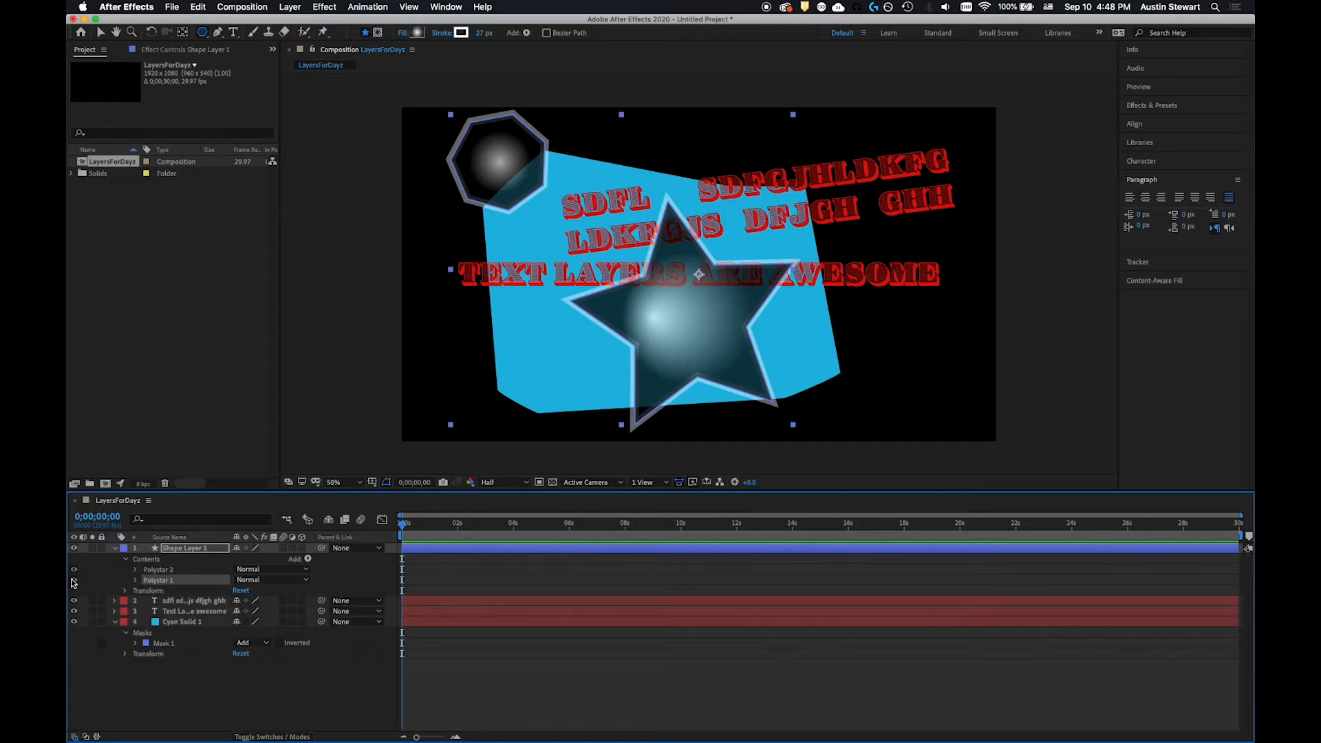
left_click(74, 581)
left_click(73, 582)
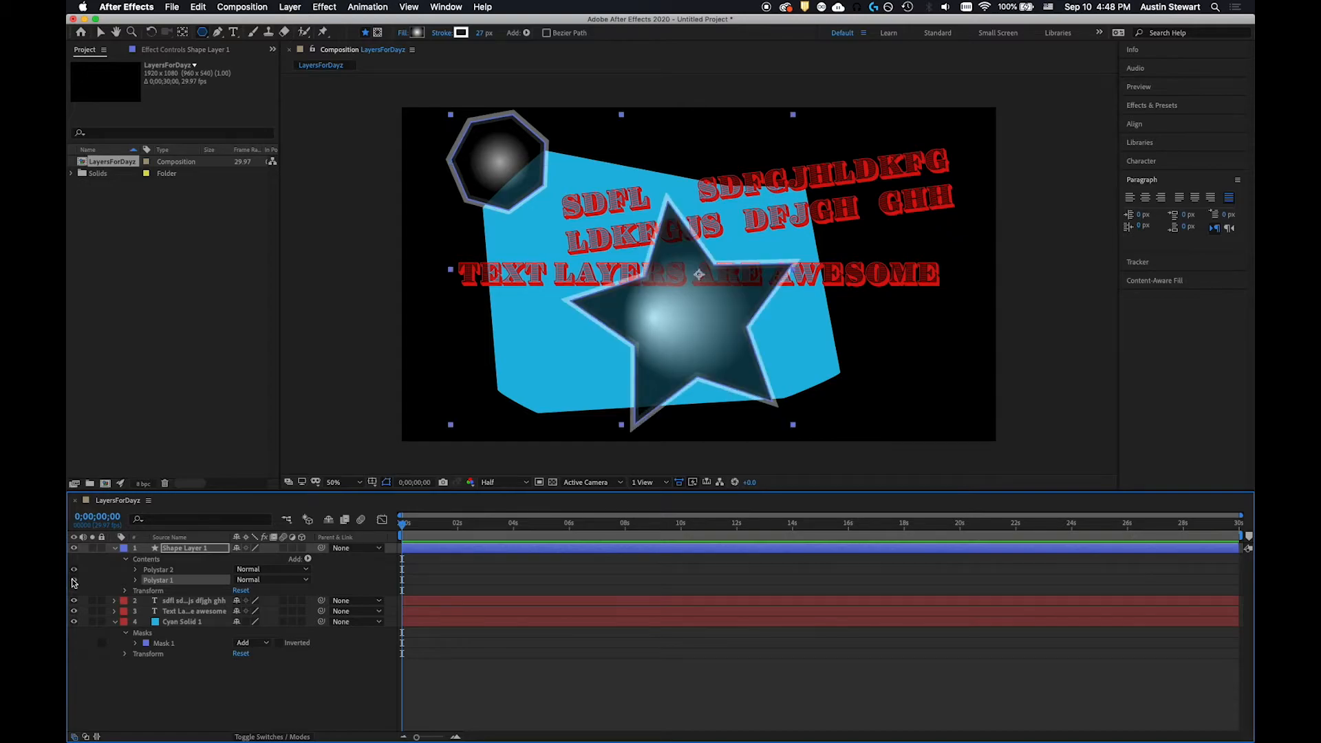
- Select the polygon, Polystar 2, and move it over the upper part of the star
left_click(161, 571)
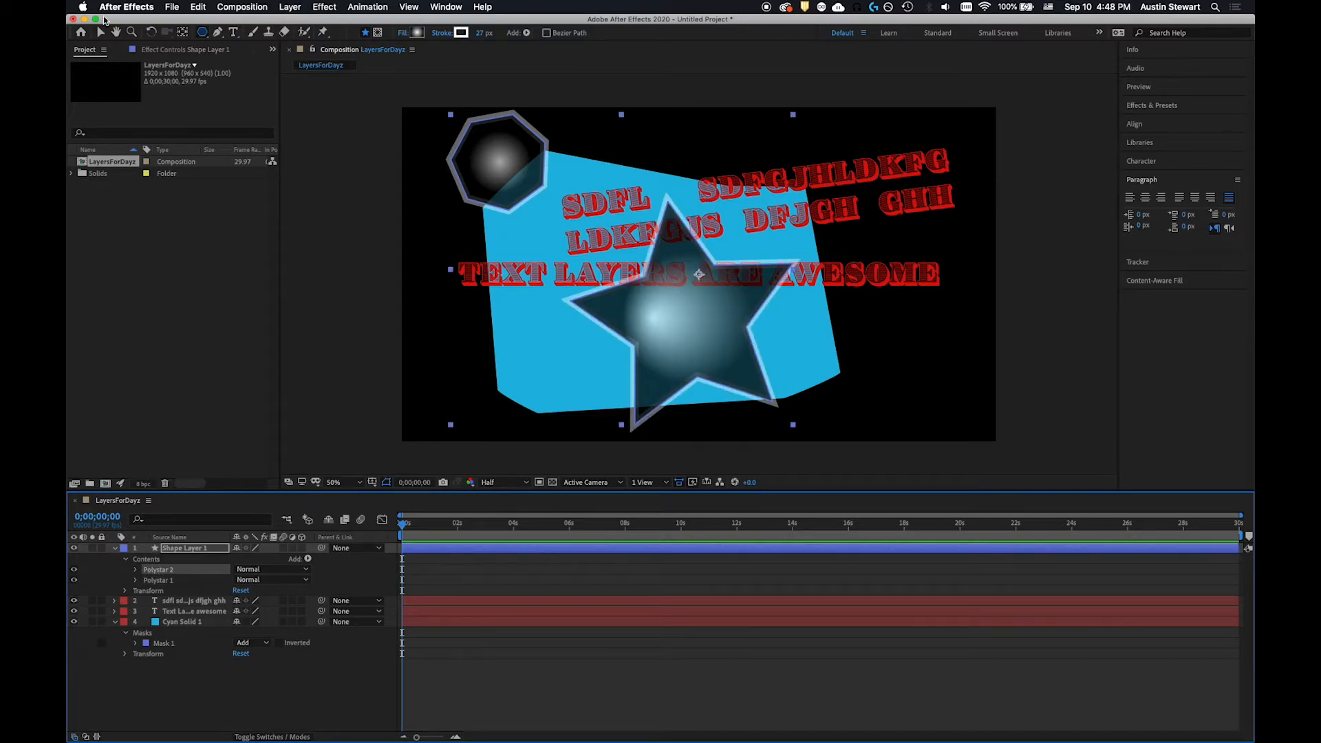
left_click(101, 33)
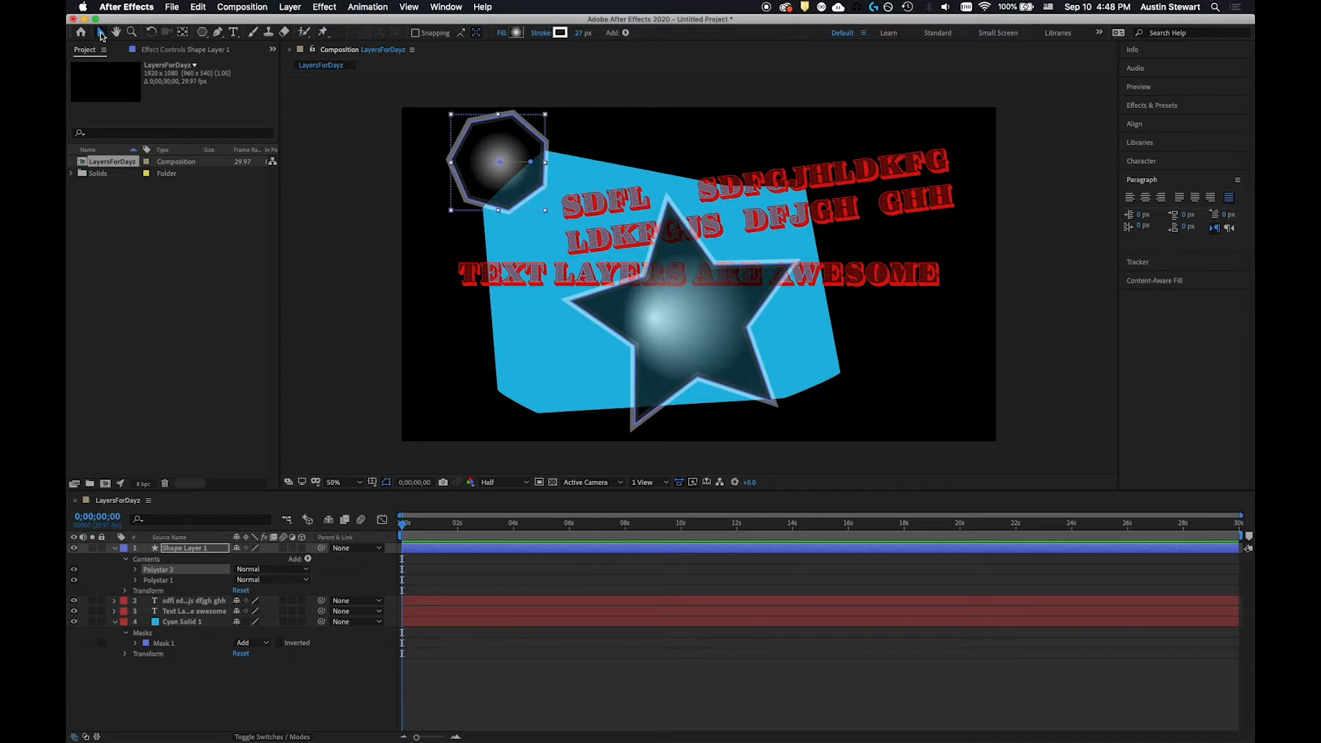
left_click_drag(512, 143, 721, 236)
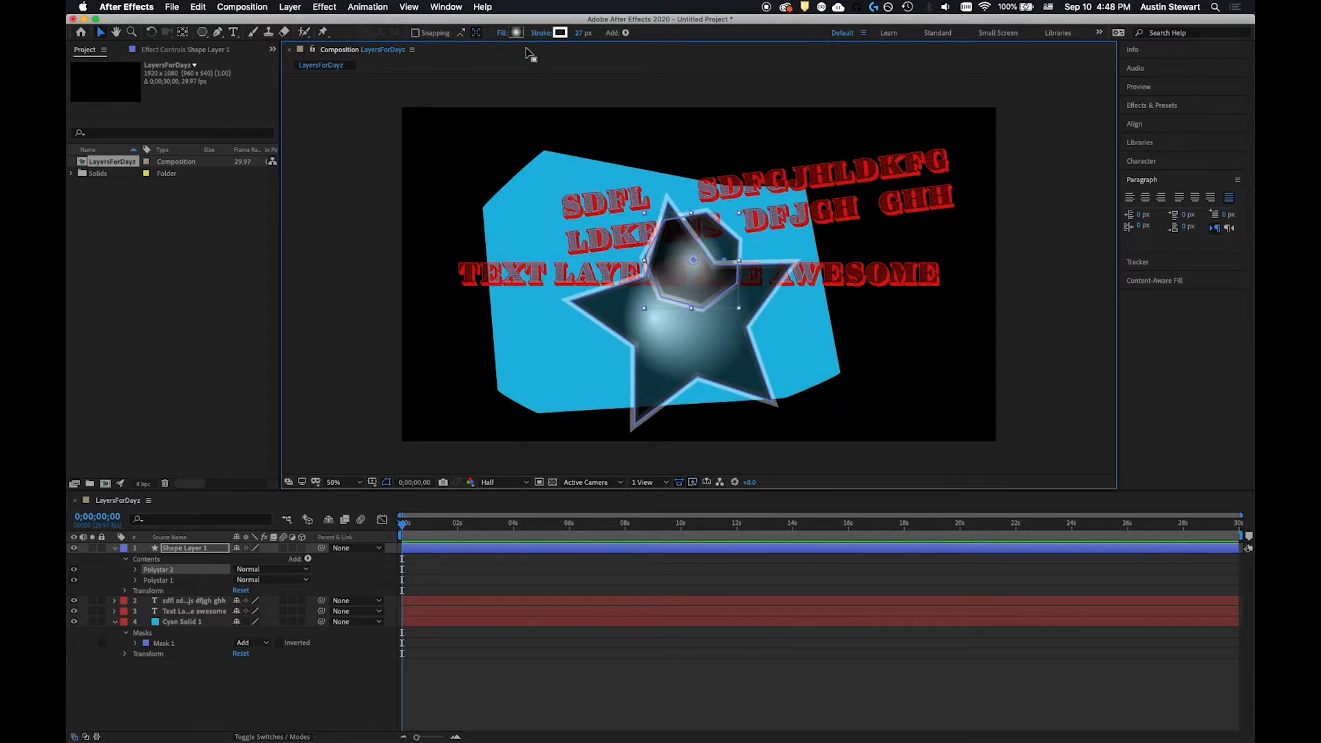
- Set the polygon's gradient fill to the Multiply blend mode
left_click(502, 33)
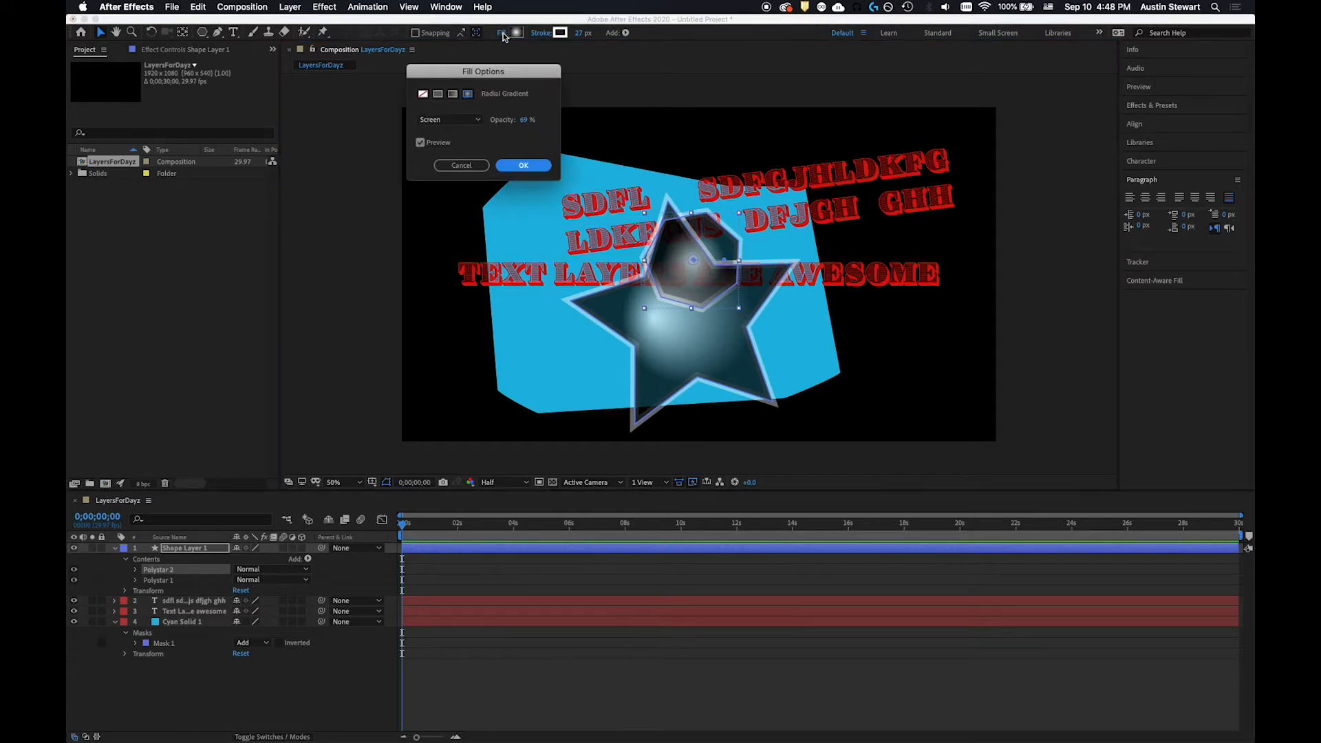
left_click(470, 120)
left_click(441, 163)
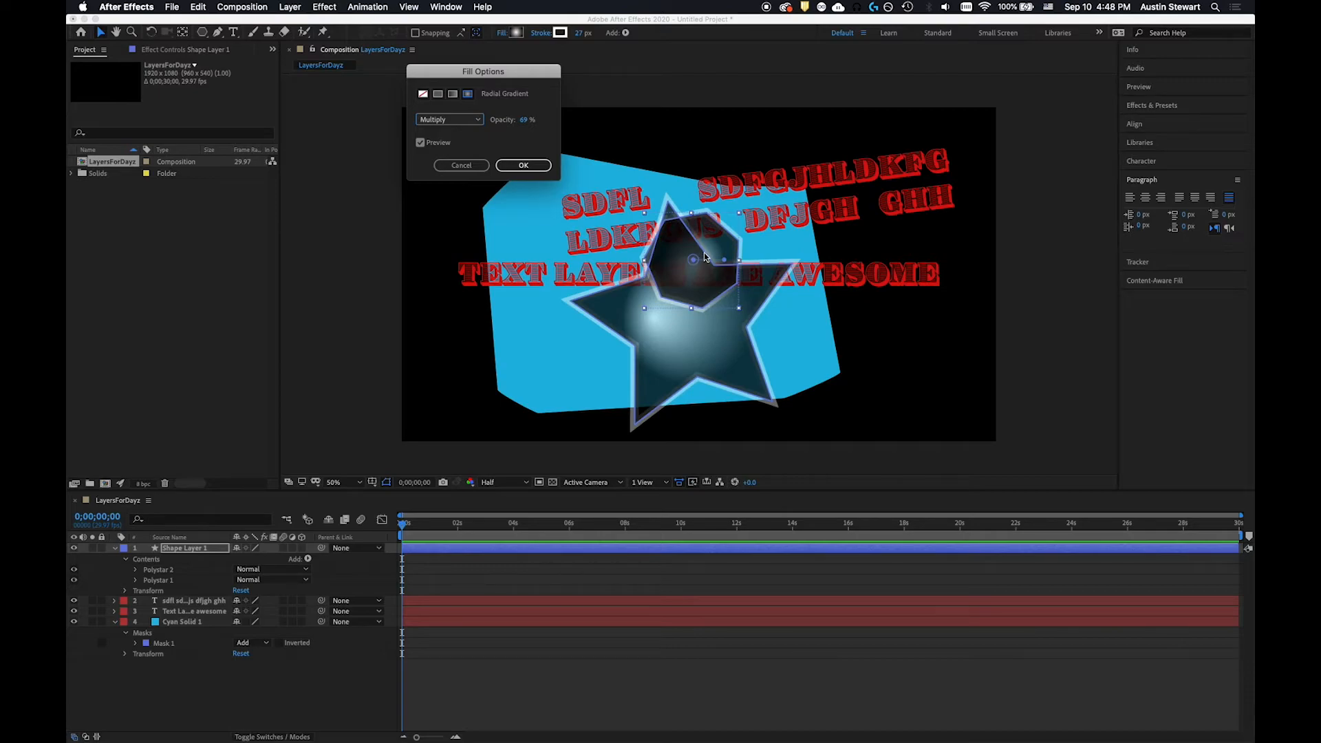
left_click(522, 165)
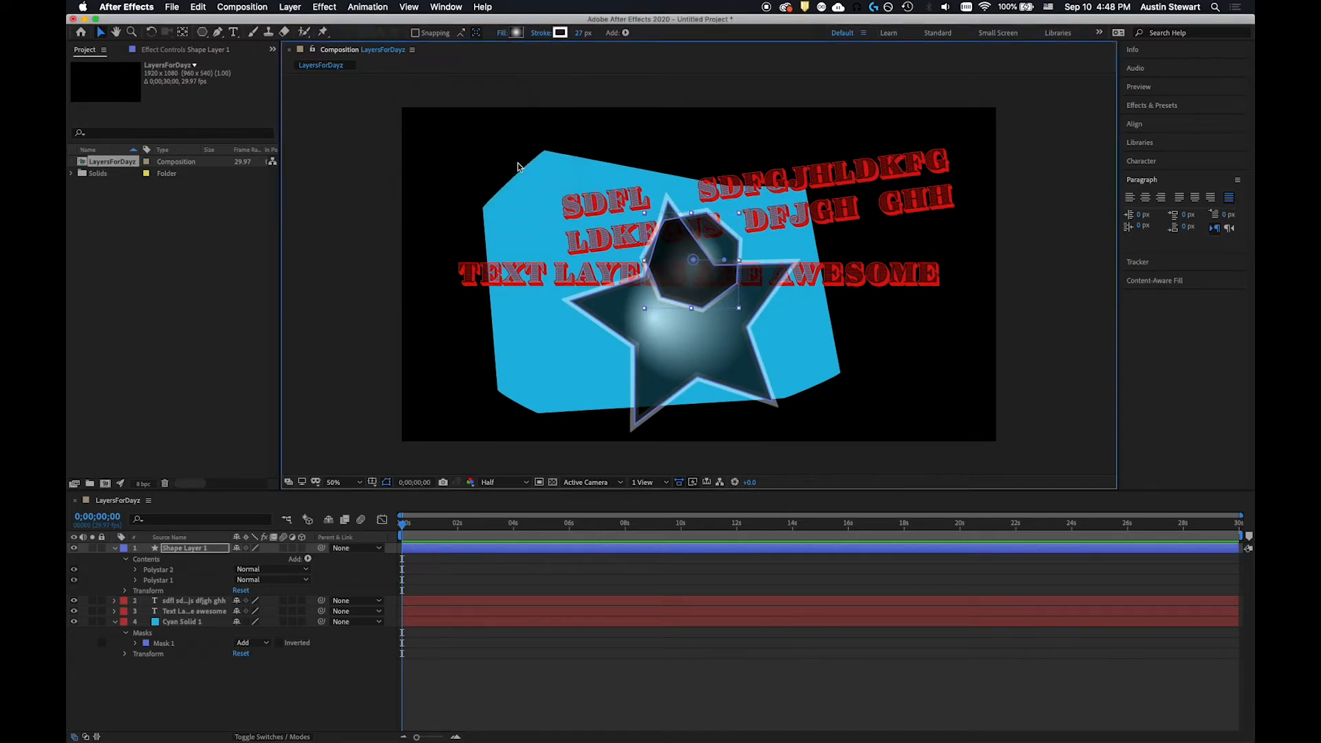
- Color the polygon's radial gradient from red F60E0E to blue 0C4FBC, and move the polygon to the left of the star over the cyan solid
left_click(516, 33)
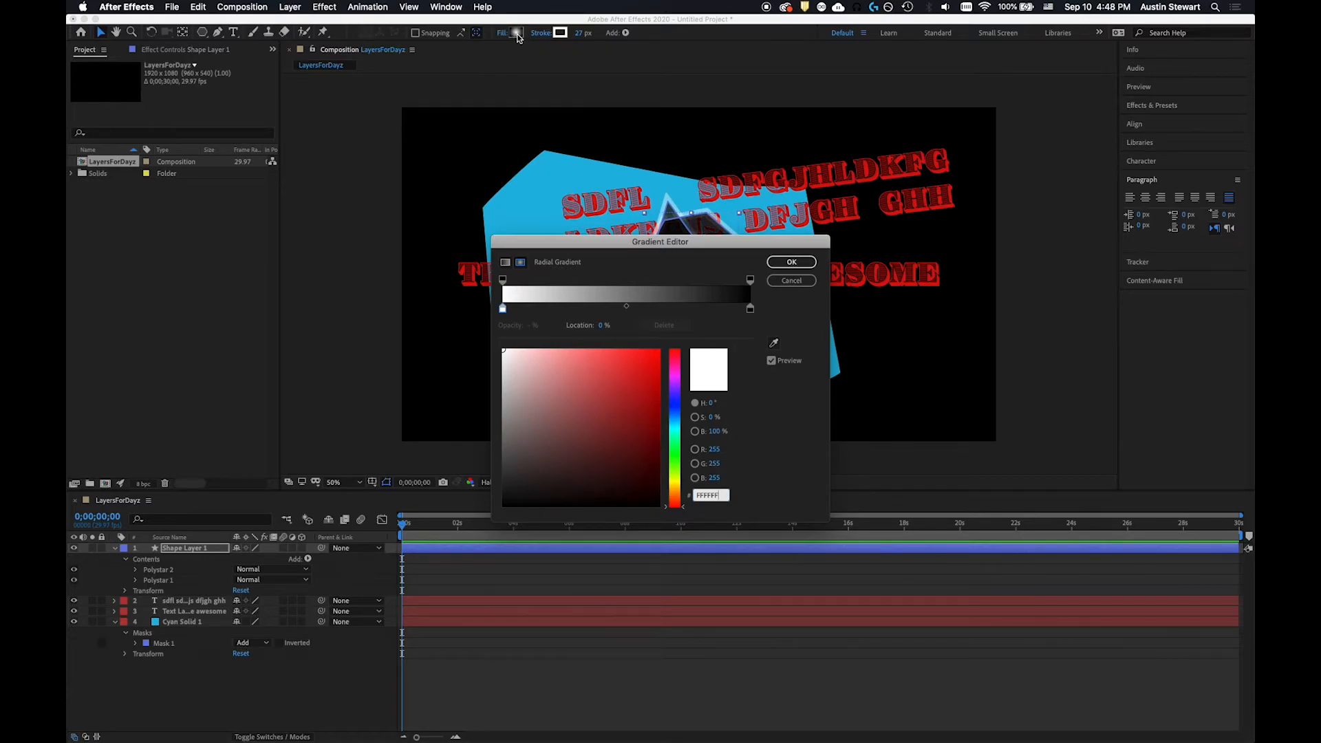
left_click_drag(580, 238, 416, 101)
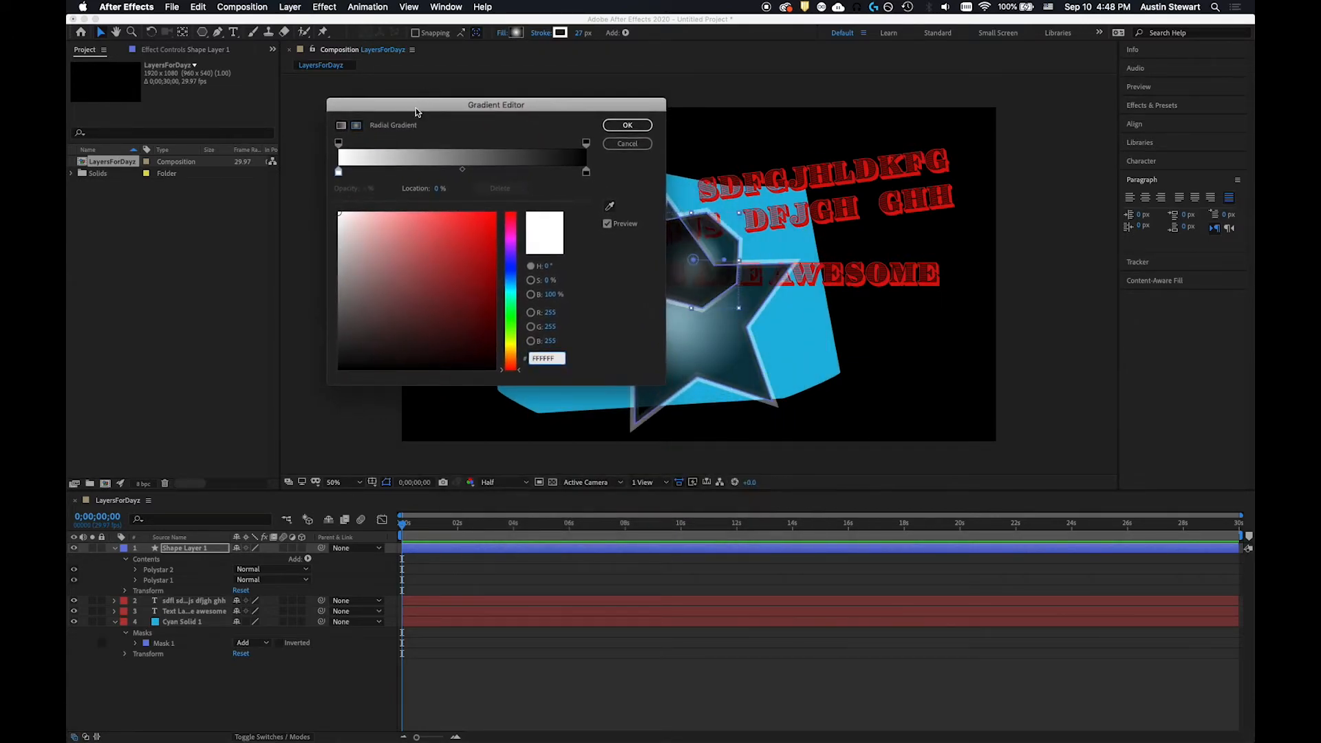
left_click(487, 218)
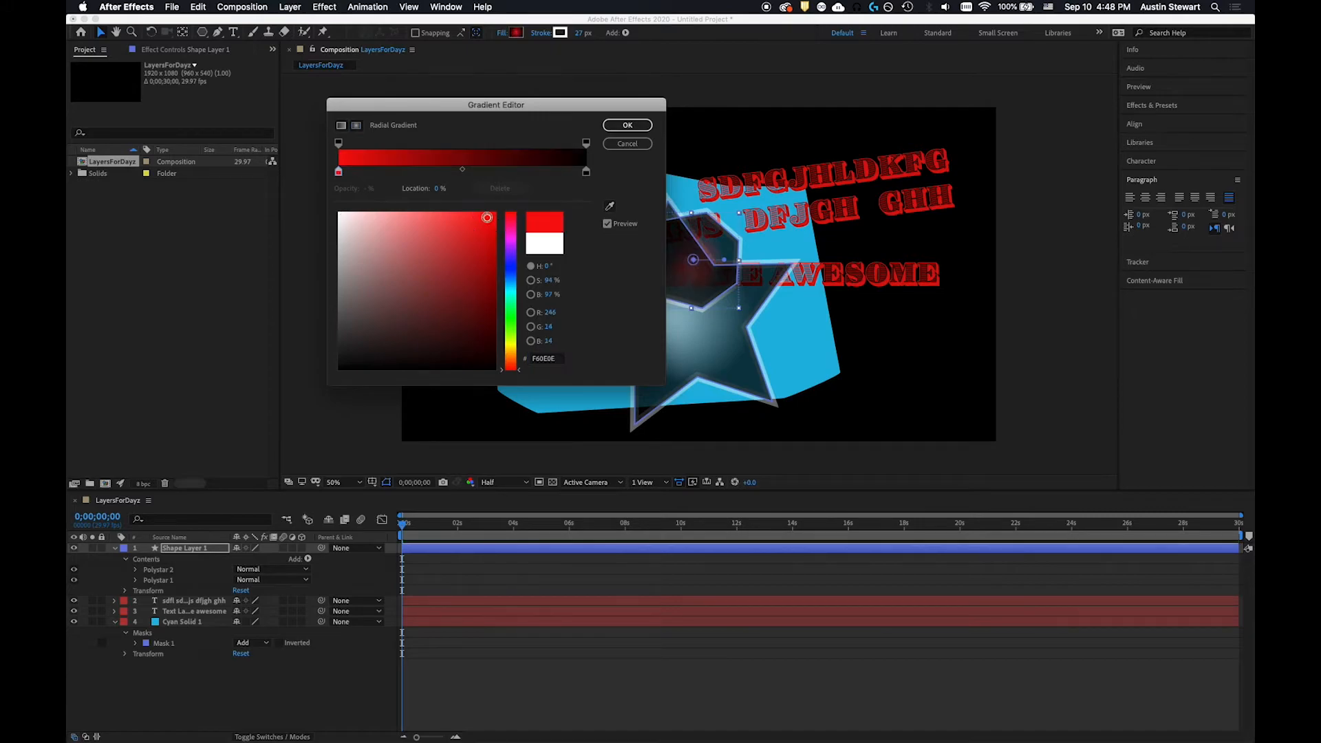
left_click(587, 175)
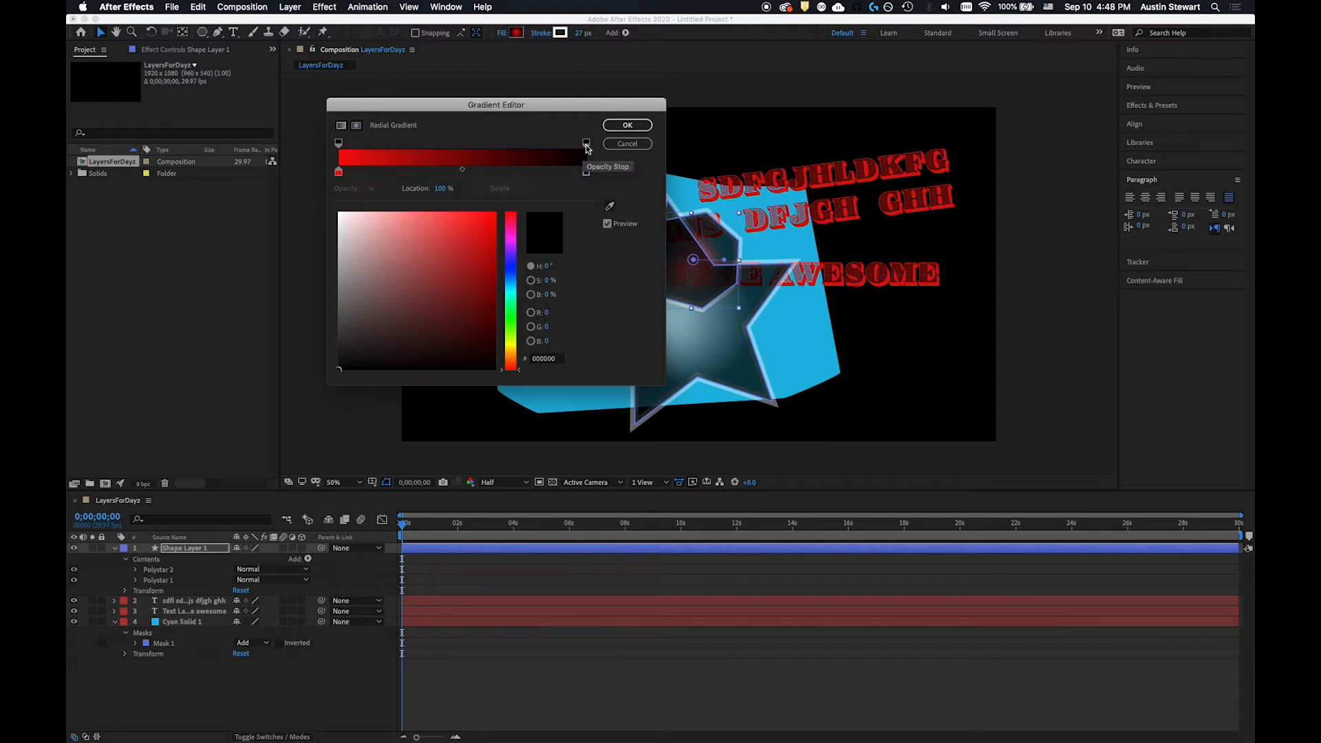
left_click(507, 276)
left_click(485, 253)
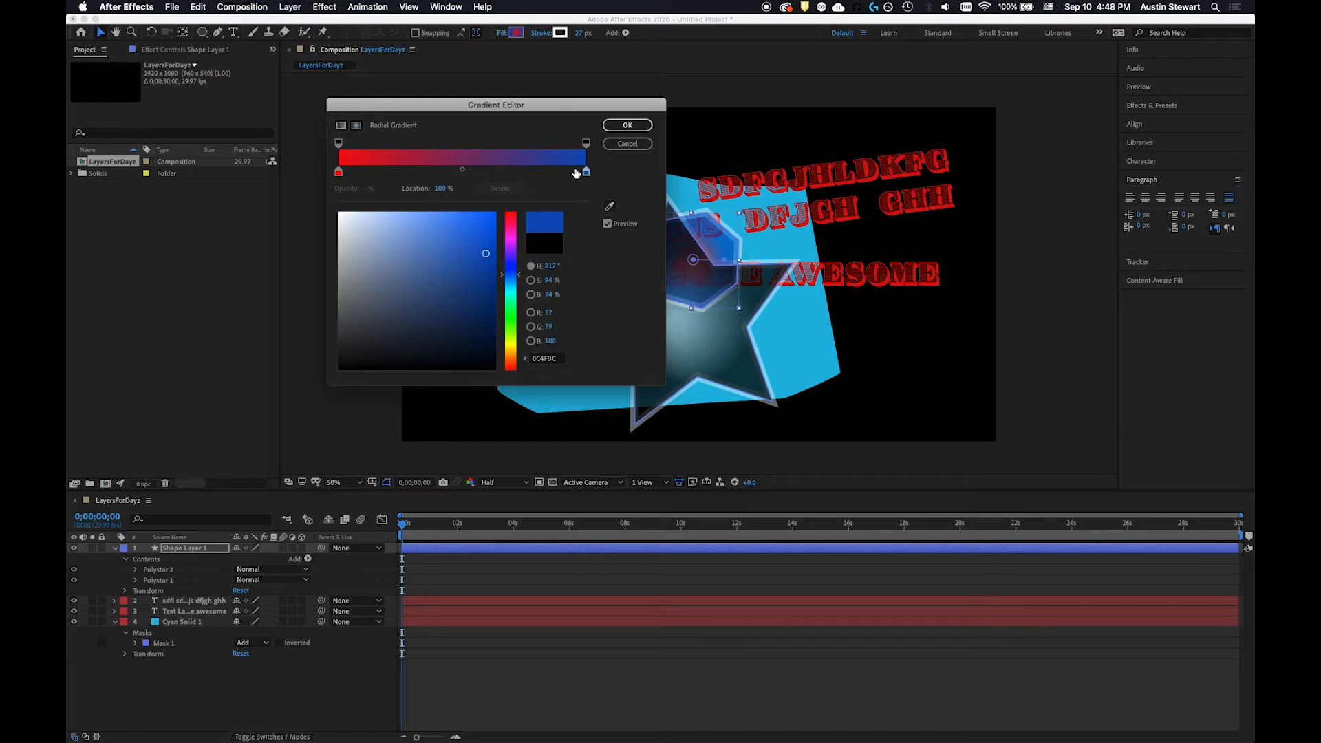
left_click(627, 124)
left_click_drag(712, 240, 556, 309)
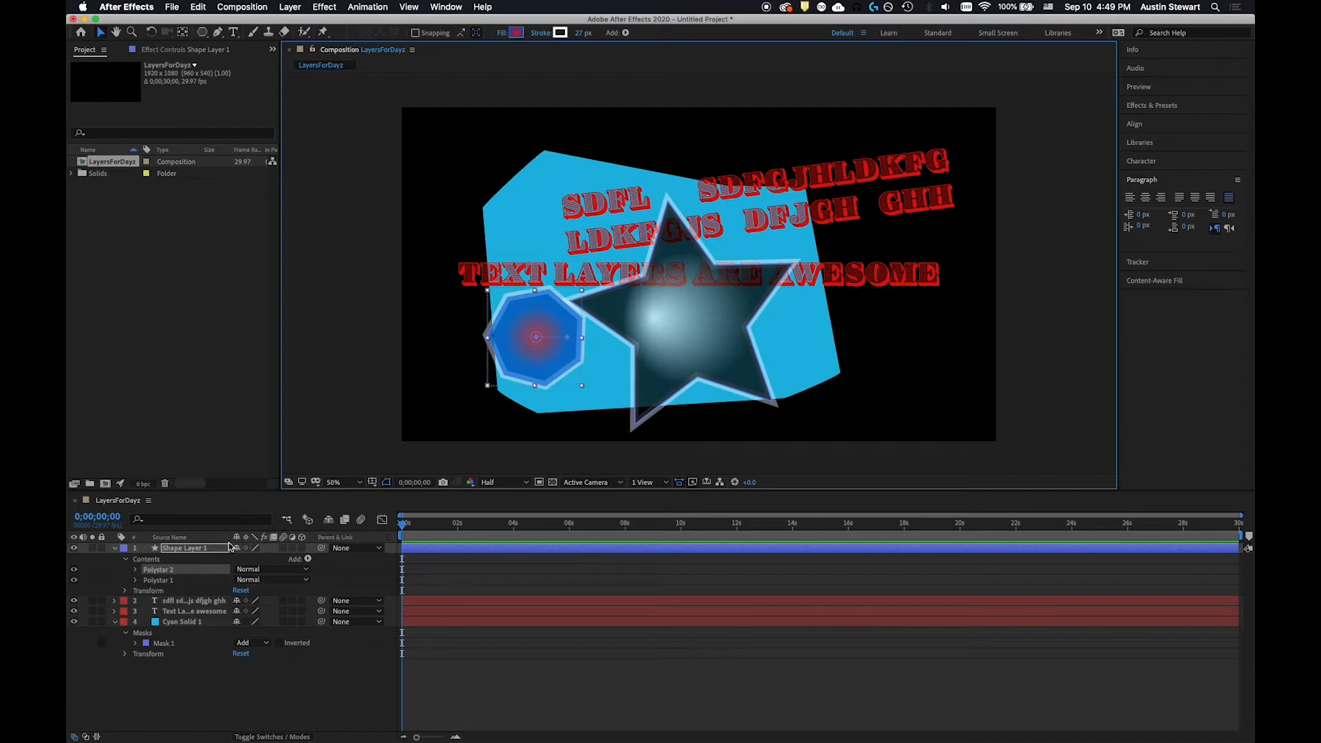
- Set the polygon's path position to 6.0, 0.0, its outer radius to 154.9 and its outer roundness to 40%
left_click(135, 571)
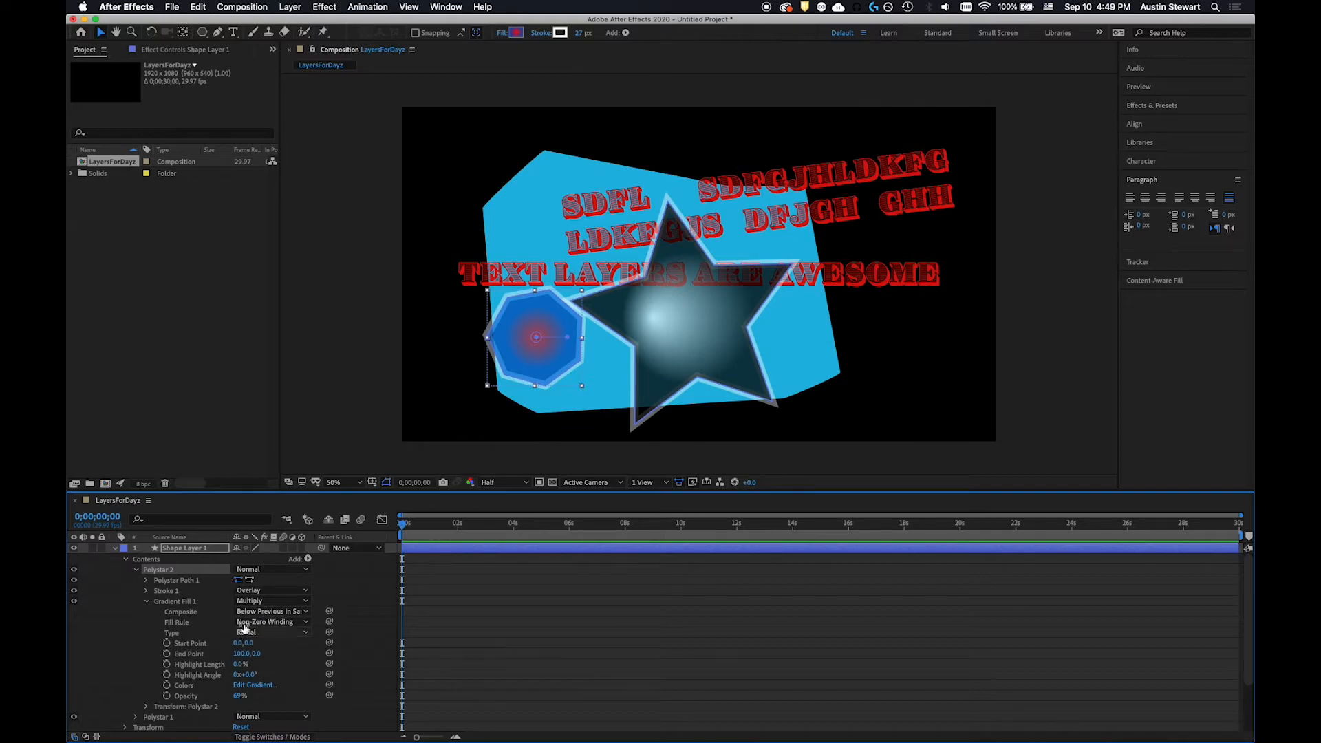
left_click(147, 581)
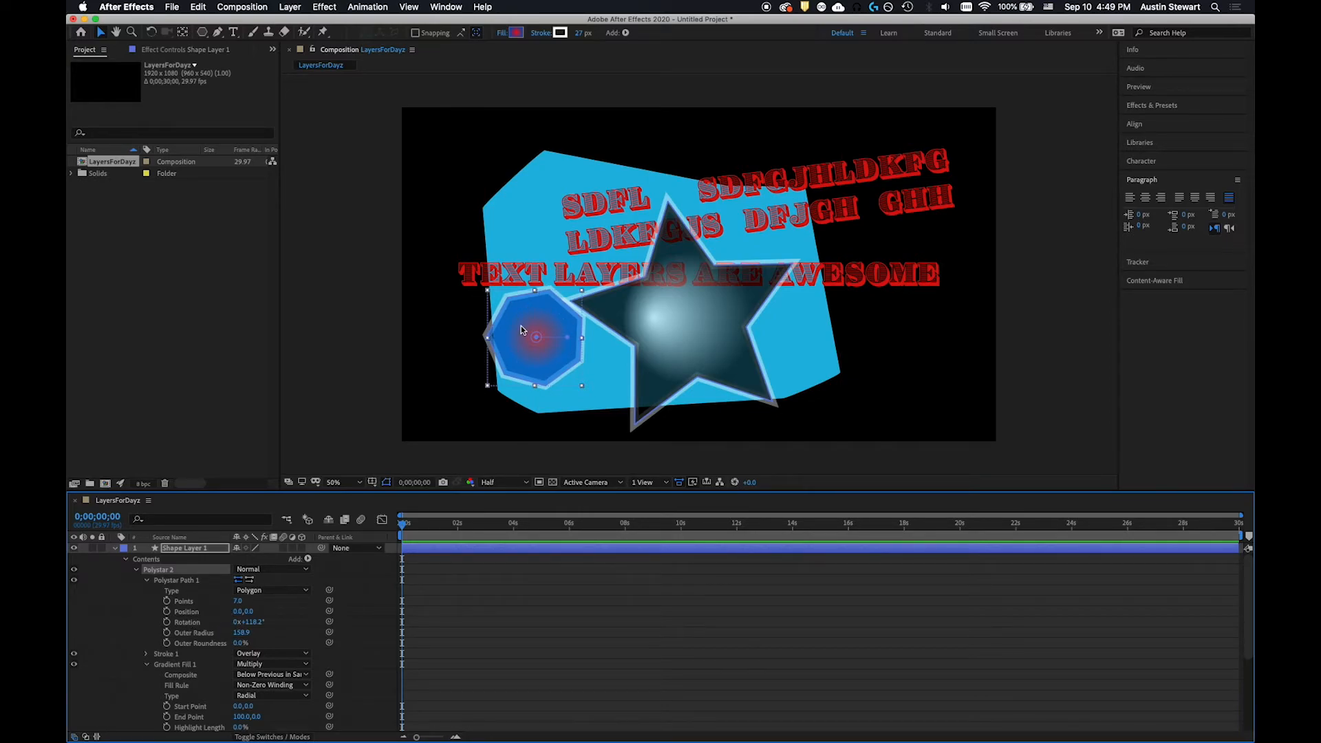
left_click_drag(237, 612, 268, 648)
left_click(241, 633)
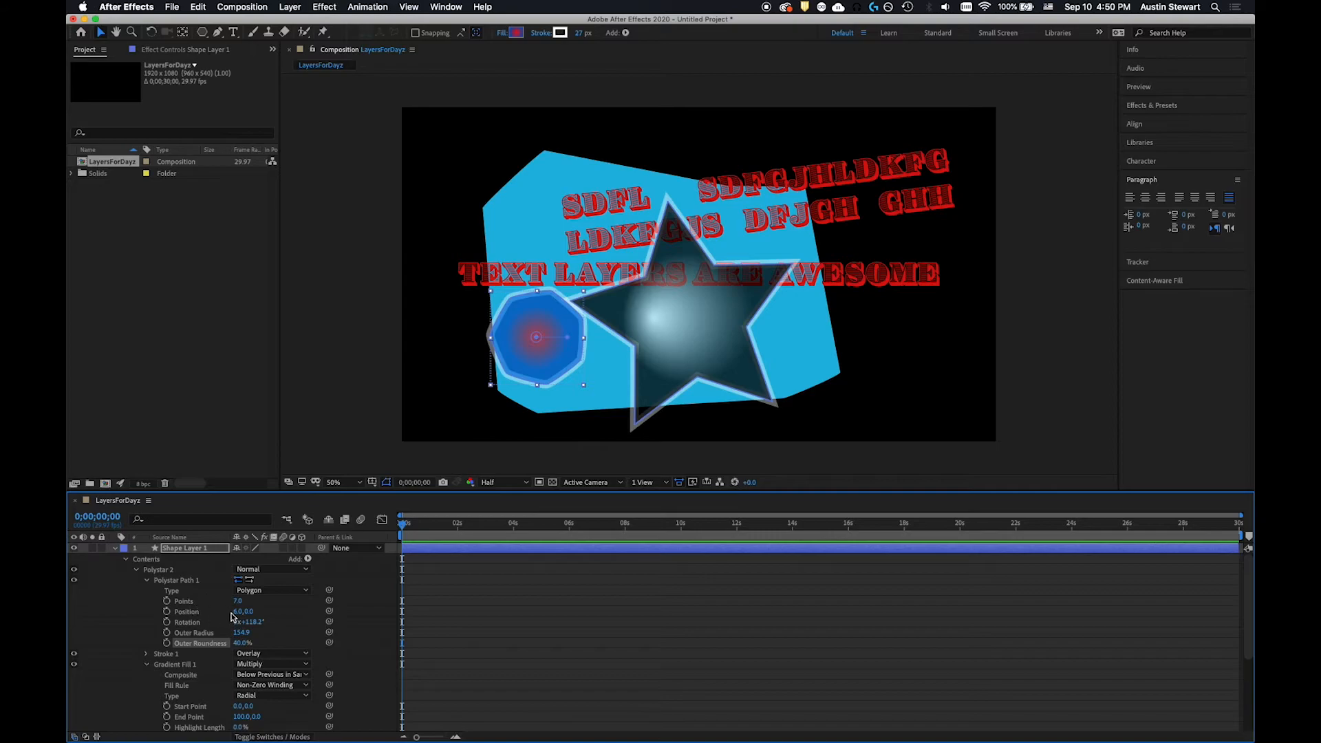
- Add dashes to the polygon's stroke with a dash length of 33 and an offset of 5
left_click(269, 653)
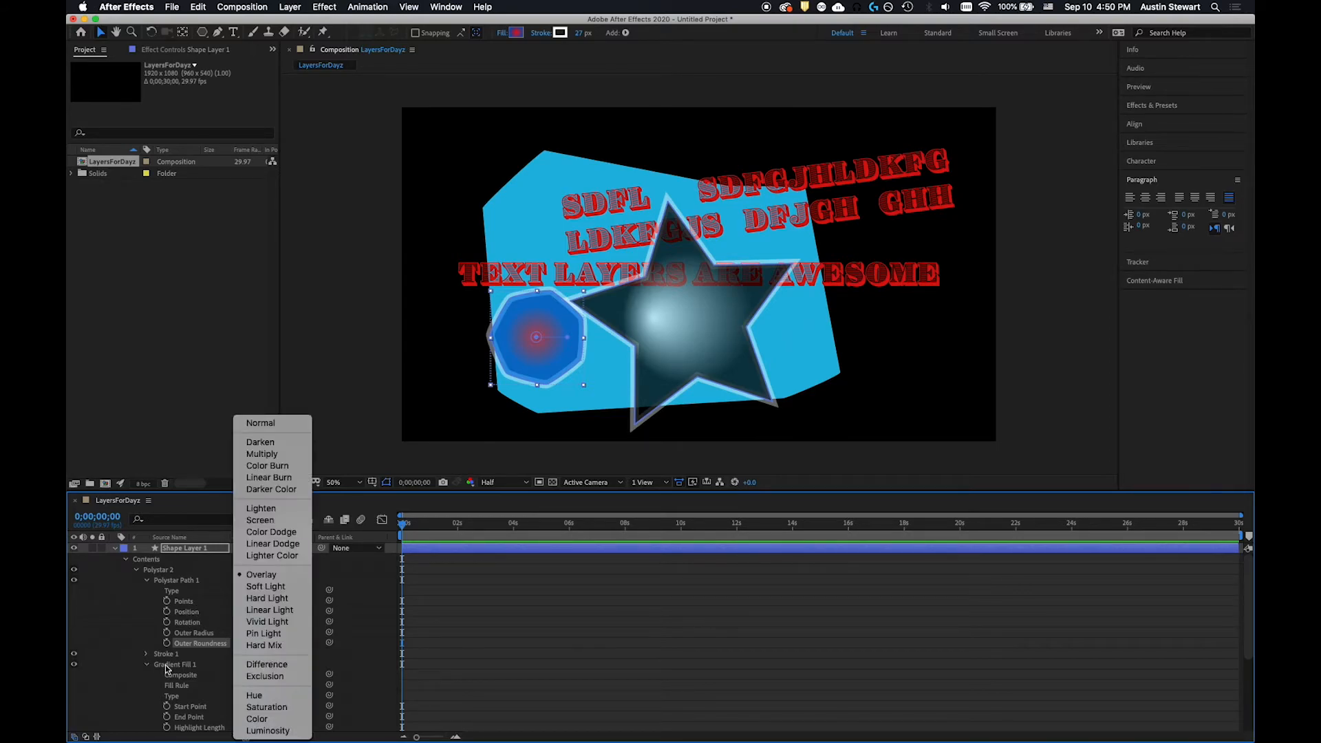
left_click(144, 650)
left_click(147, 654)
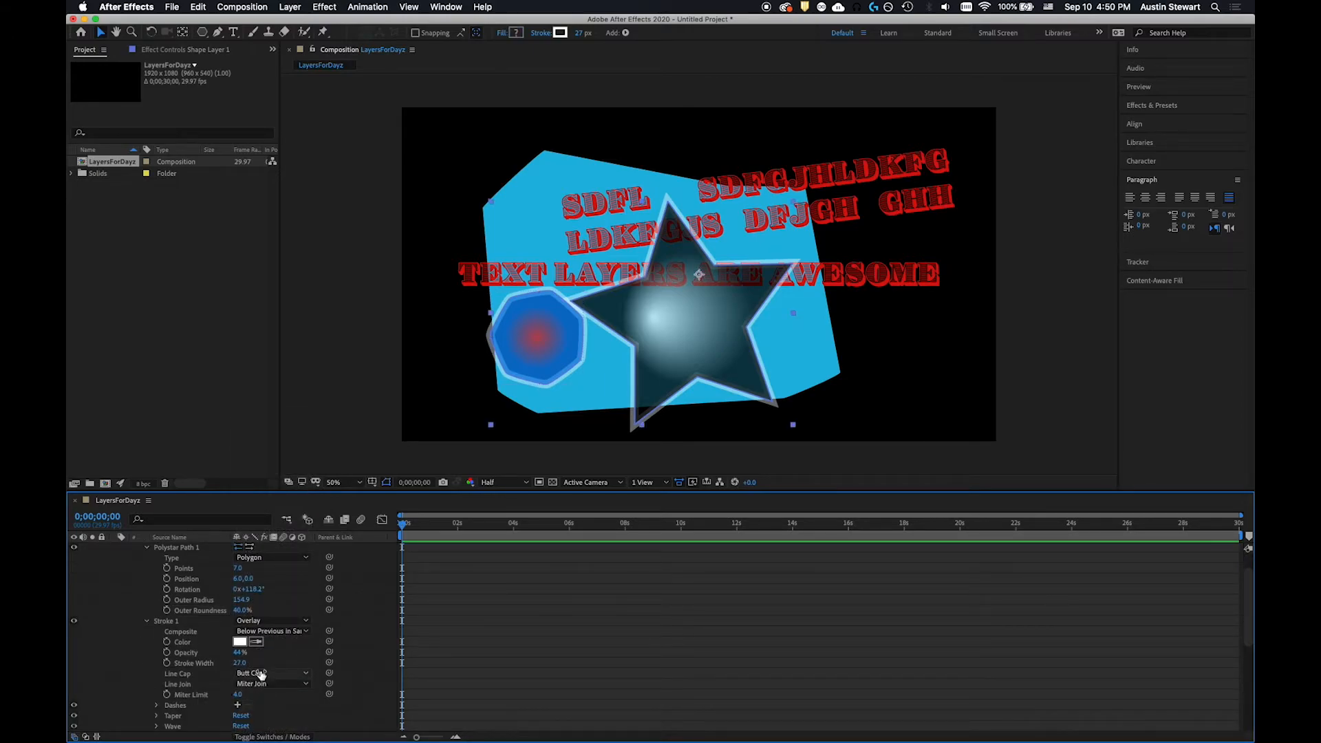
left_click(147, 623)
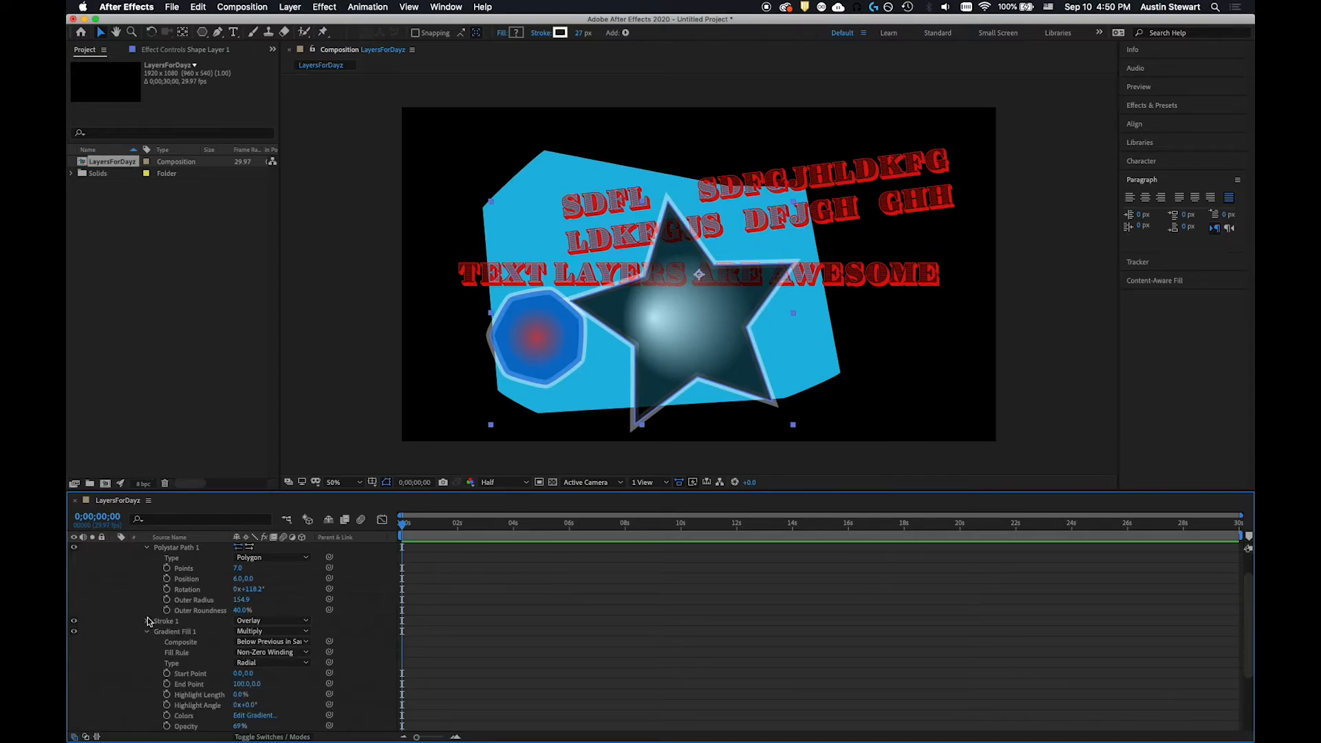
left_click(146, 622)
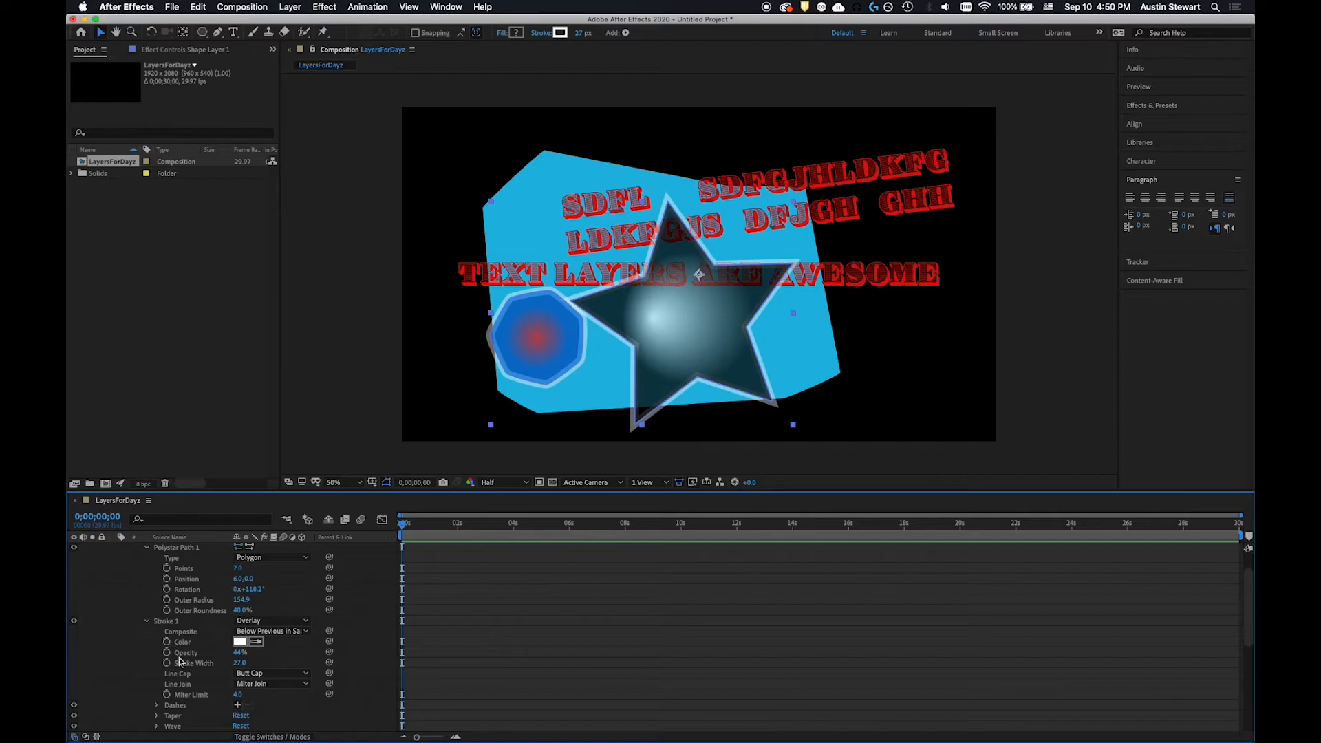
scroll(208, 700, "down", 1)
scroll(209, 700, "down", 5)
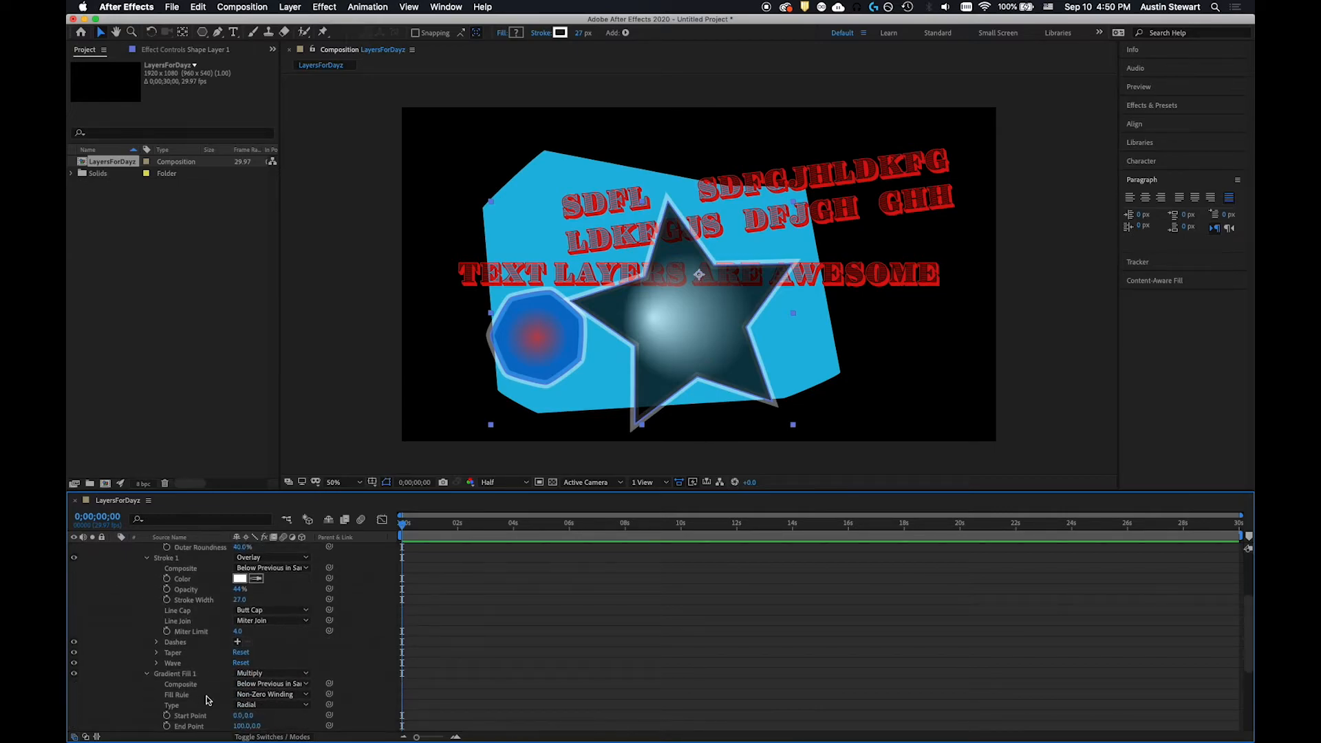
left_click(237, 643)
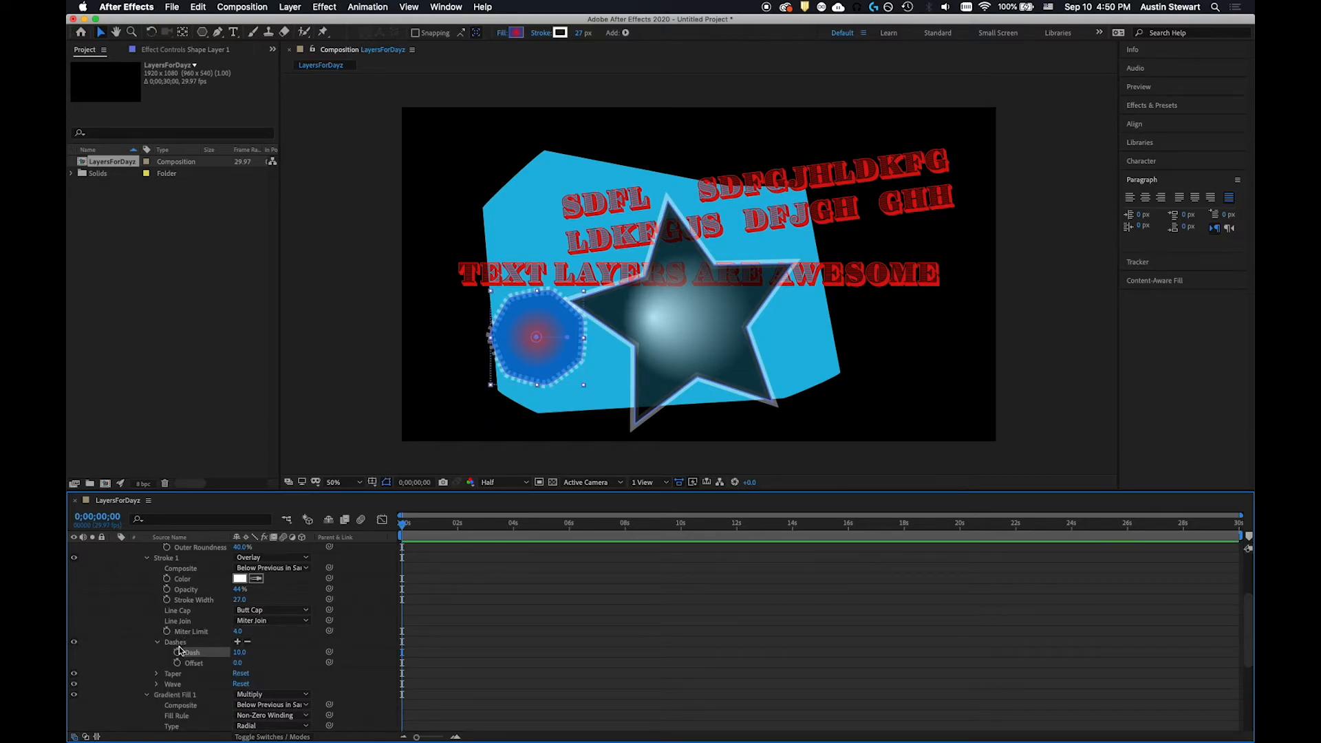
left_click(238, 653)
left_click_drag(238, 652, 252, 653)
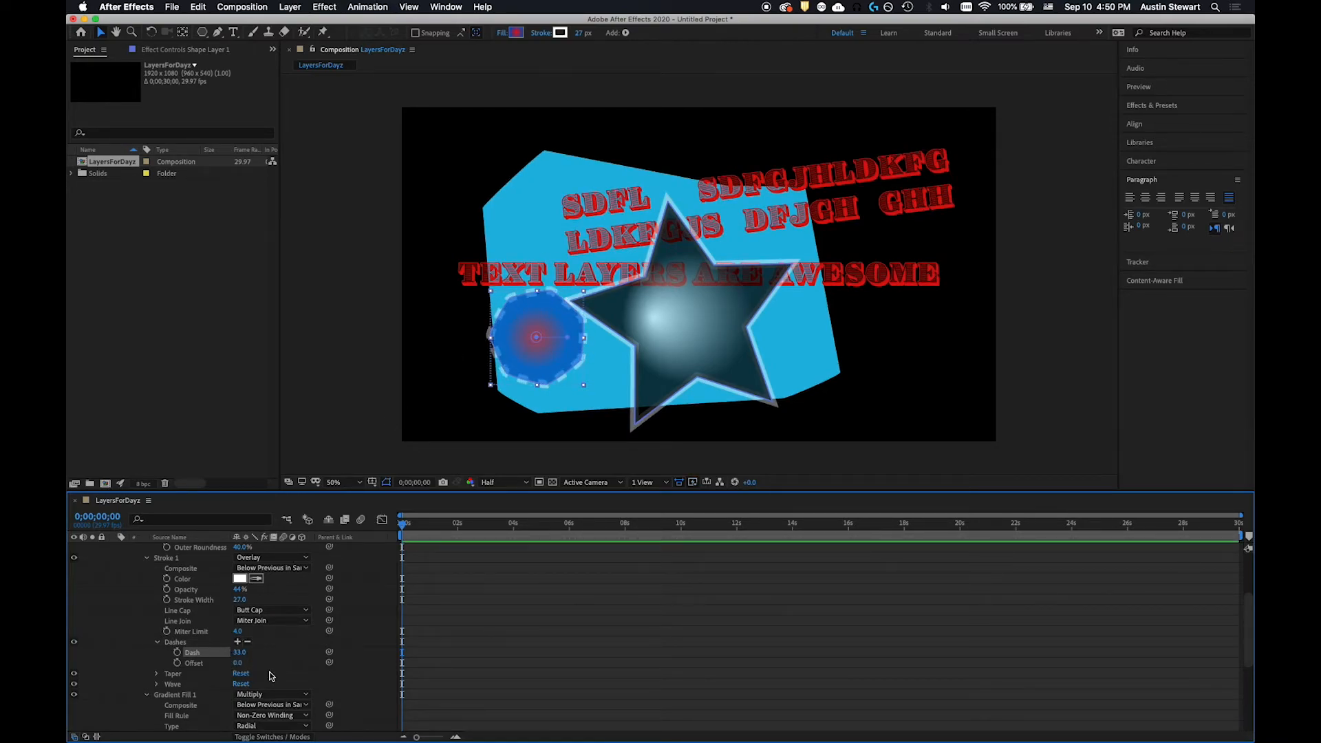
mouse_move(238, 664)
left_mouse_down()
mouse_move(389, 644)
mouse_move(183, 631)
mouse_move(326, 649)
mouse_move(230, 661)
mouse_move(217, 683)
left_mouse_up()
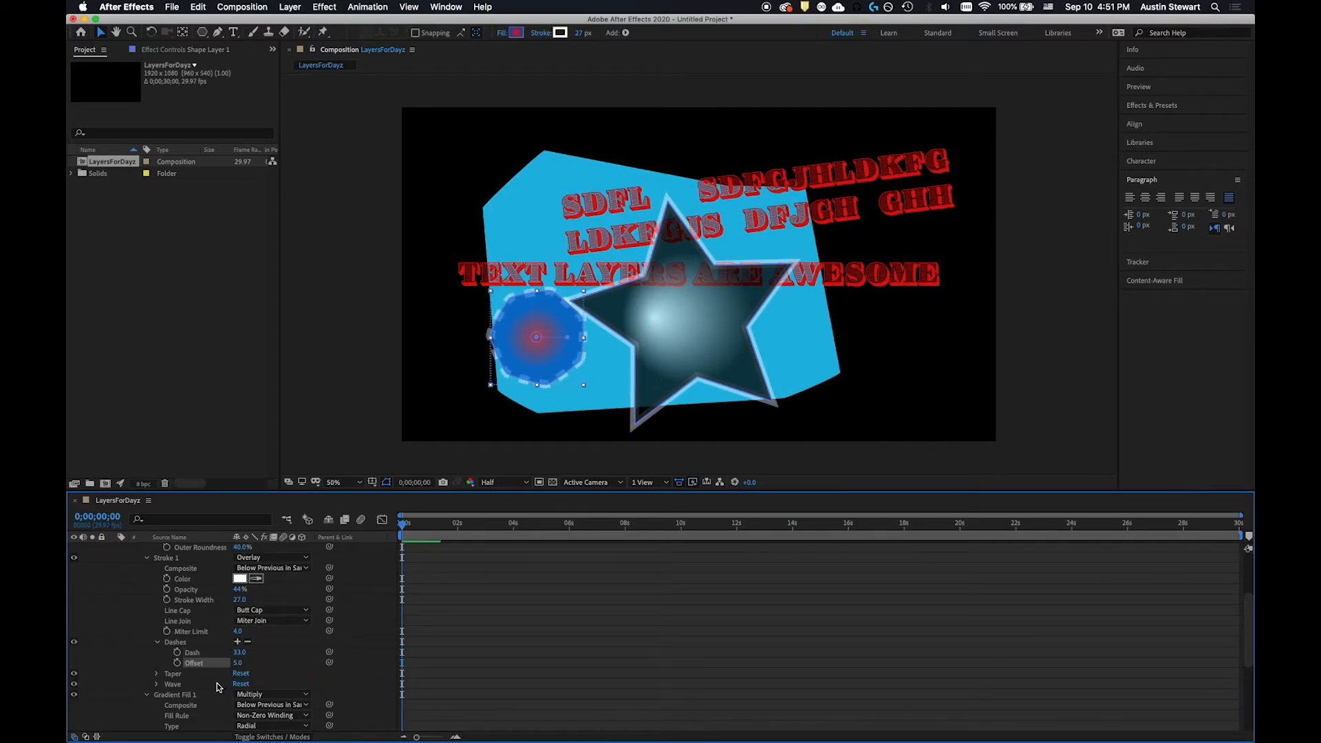
- Taper the polygon's stroke with start length 19%, end length 28%, start width 7% and start ease 72%
left_click(157, 674)
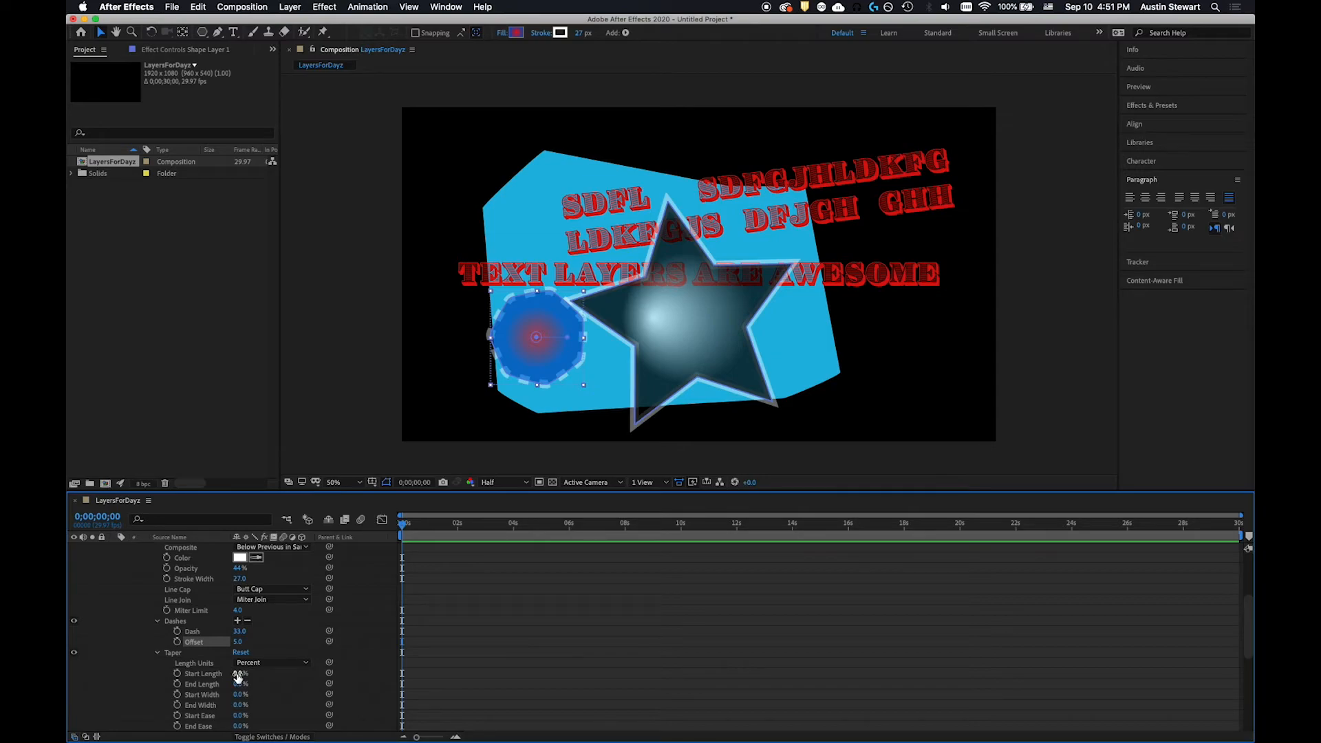
left_click_drag(236, 678, 244, 672)
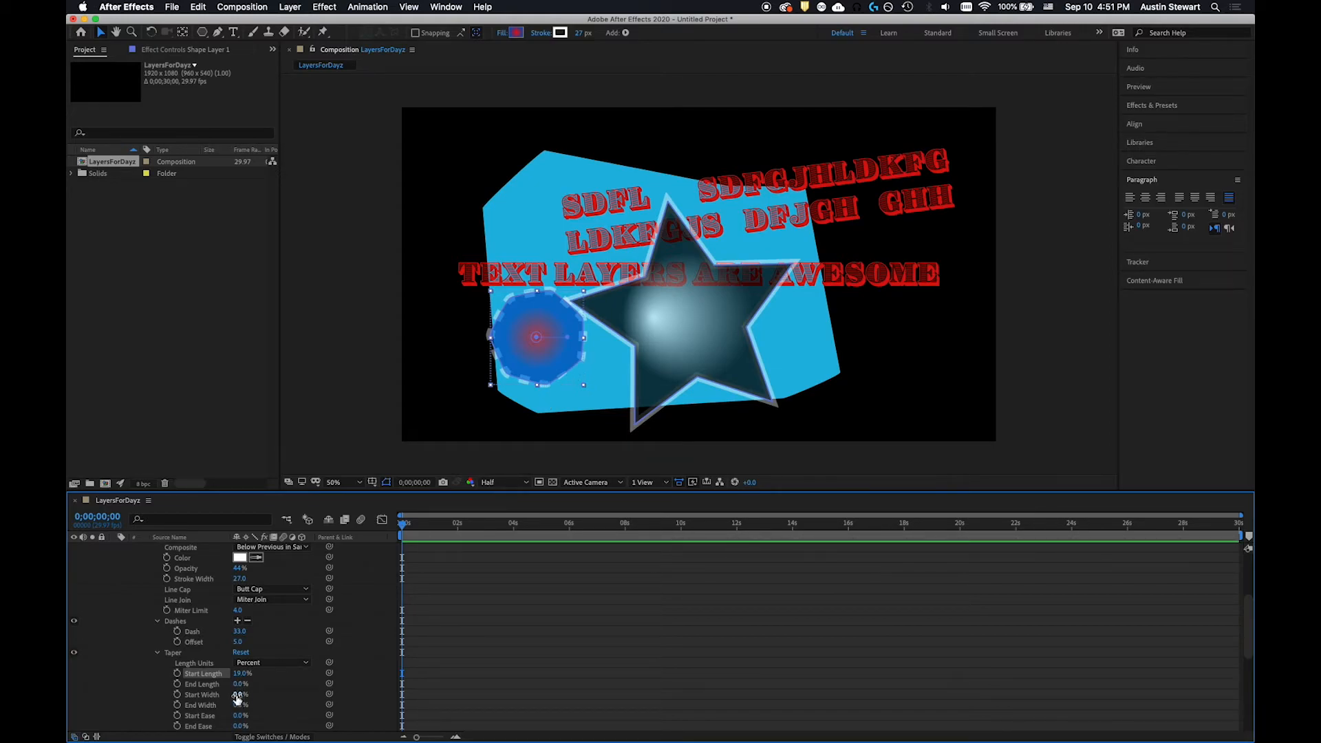
mouse_move(236, 685)
left_mouse_down()
mouse_move(252, 684)
mouse_move(229, 675)
mouse_move(248, 680)
mouse_move(239, 697)
mouse_move(374, 687)
mouse_move(286, 678)
left_mouse_up()
mouse_move(235, 716)
left_mouse_down()
mouse_move(286, 713)
mouse_move(203, 693)
mouse_move(240, 691)
left_mouse_up()
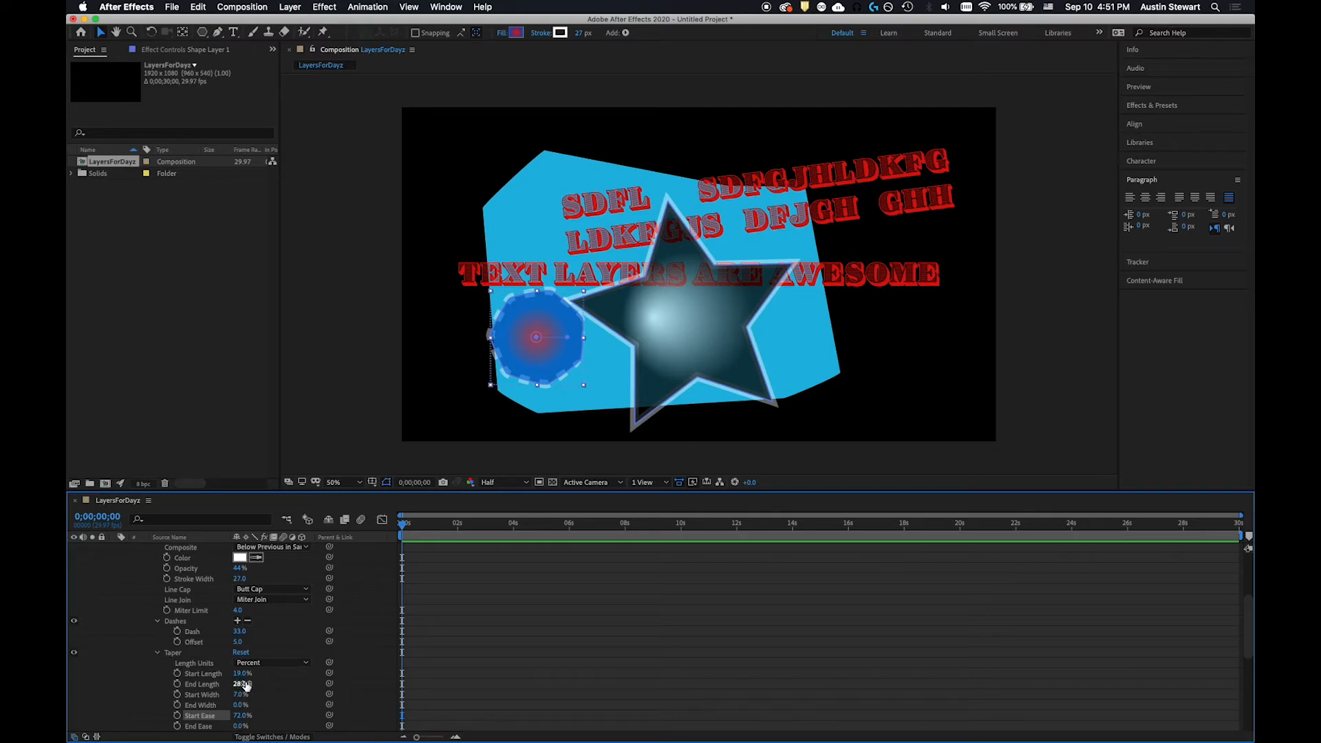
- Collapse the polygon's taper, path and stroke properties
left_click(157, 653)
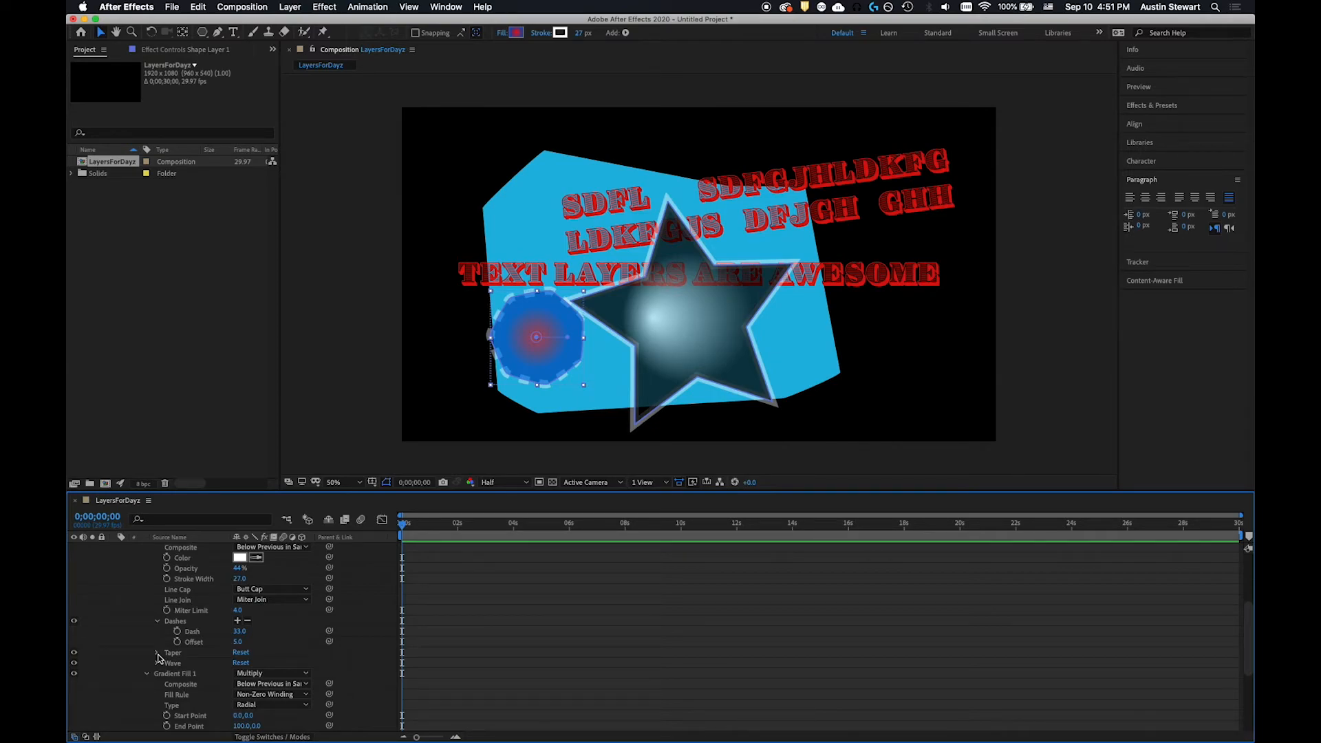
scroll(179, 657, "up", 5)
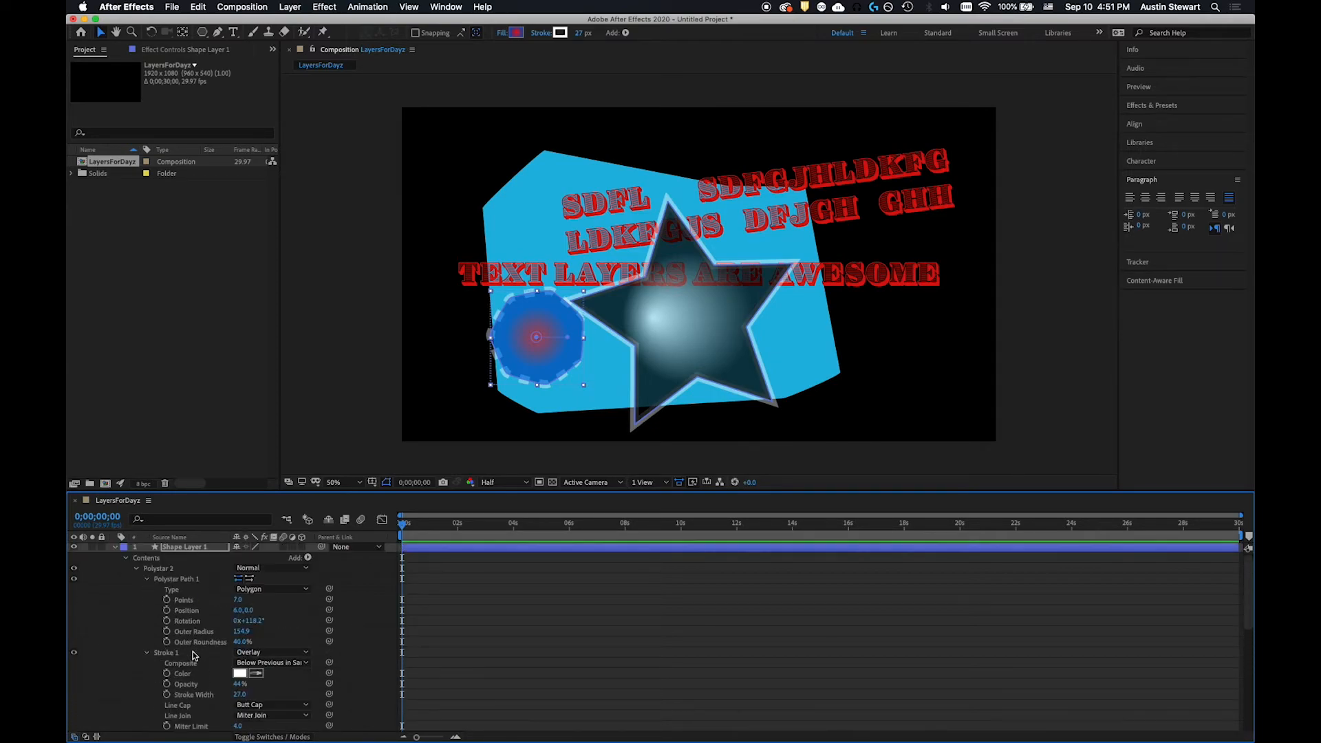
left_click(145, 581)
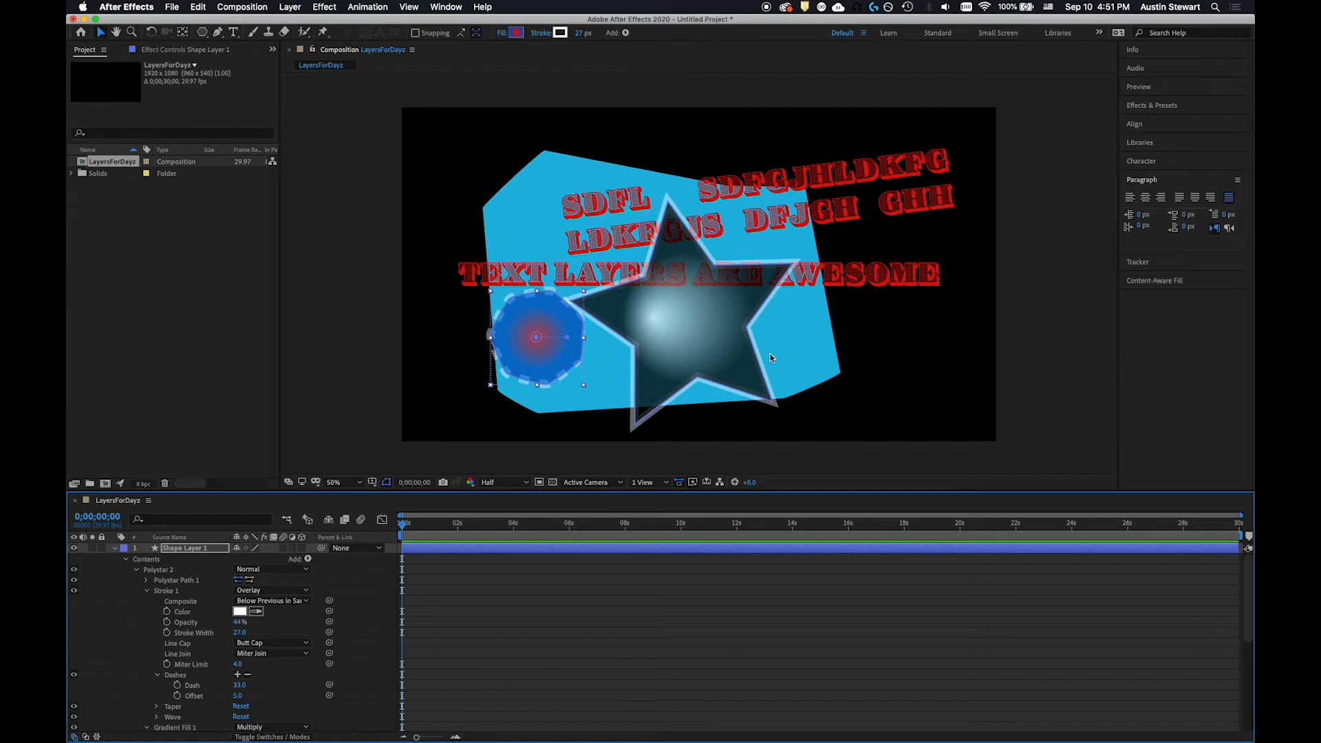
left_click(147, 591)
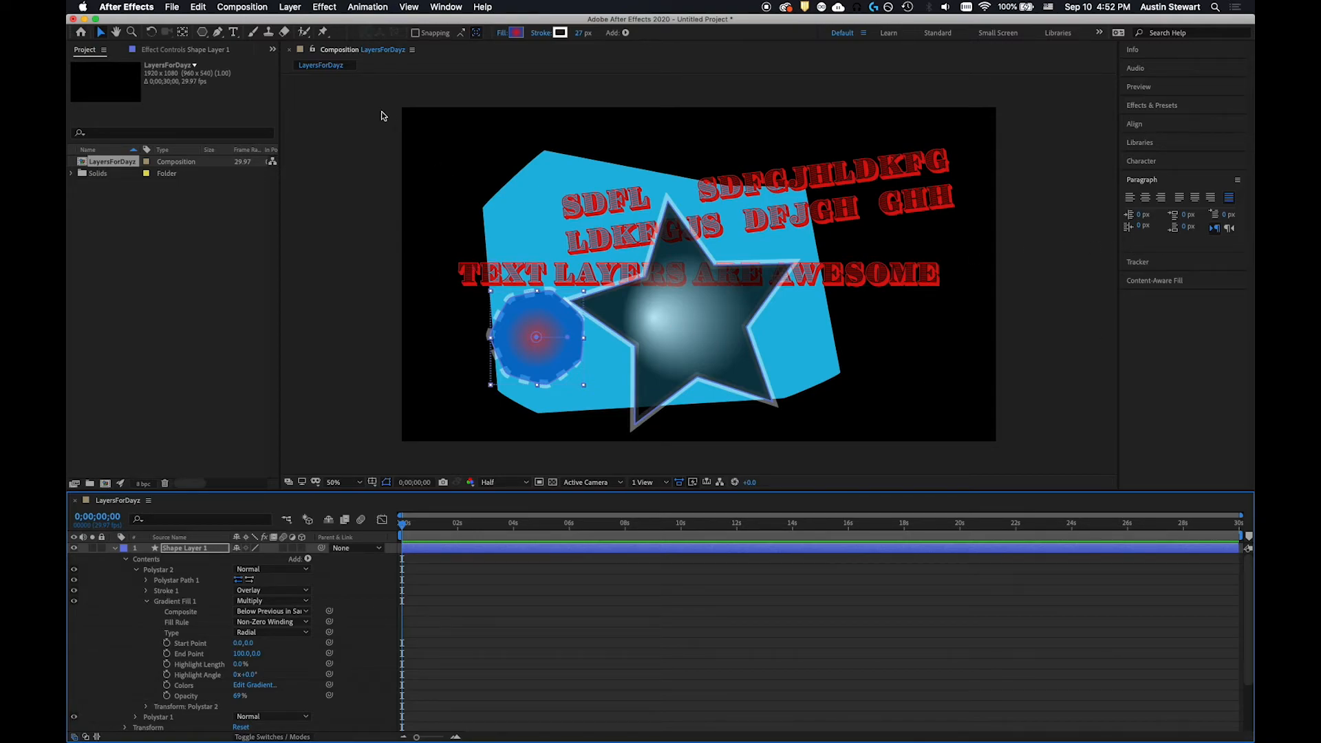
- Draw a closed, curved freeform shape in Shape Layer 1 with the Pen tool, covering the upper star and most of the text
left_click(185, 548)
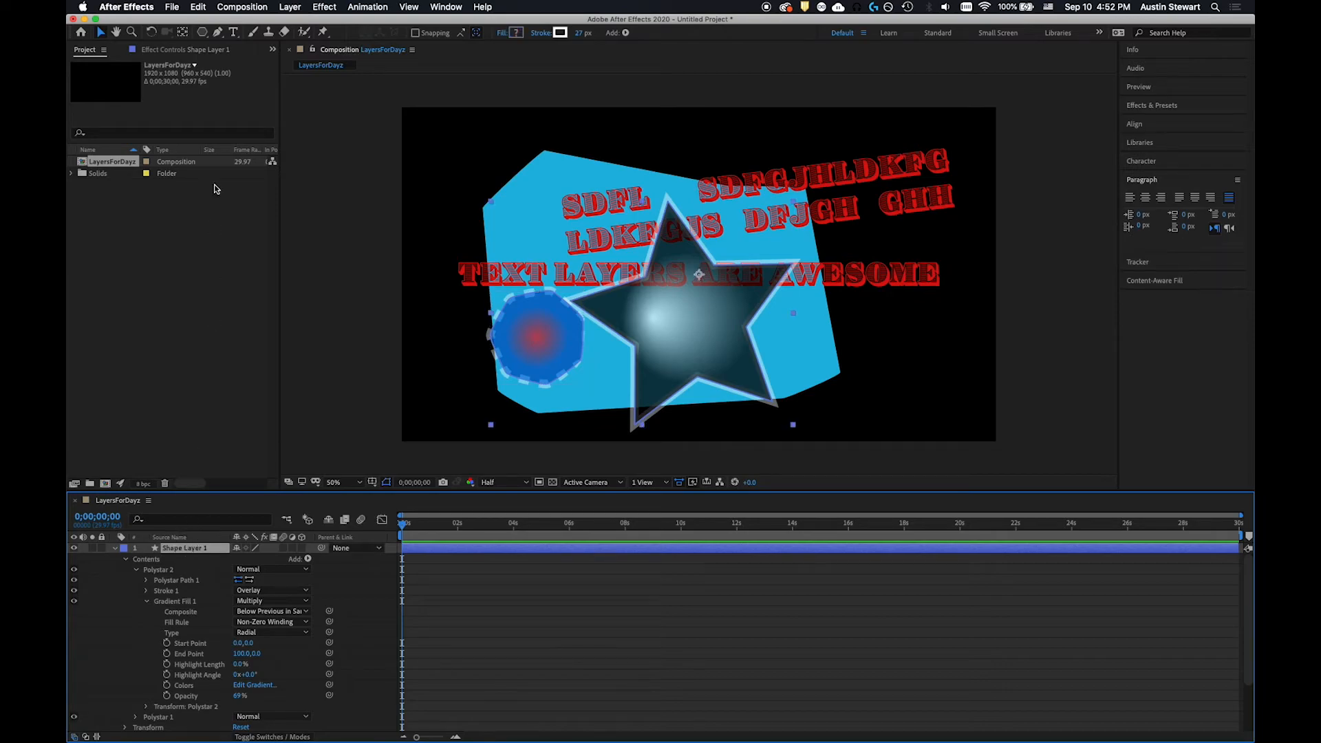
left_click(217, 33)
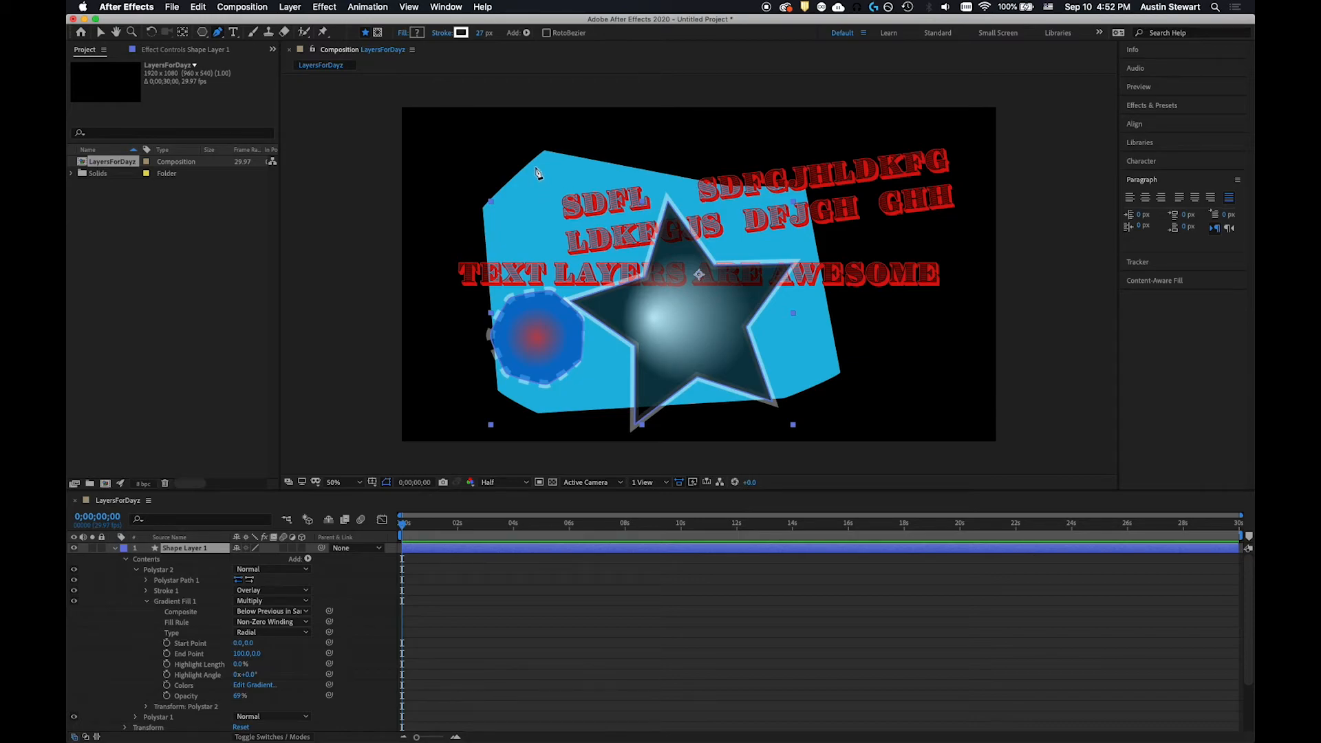
left_click(556, 181)
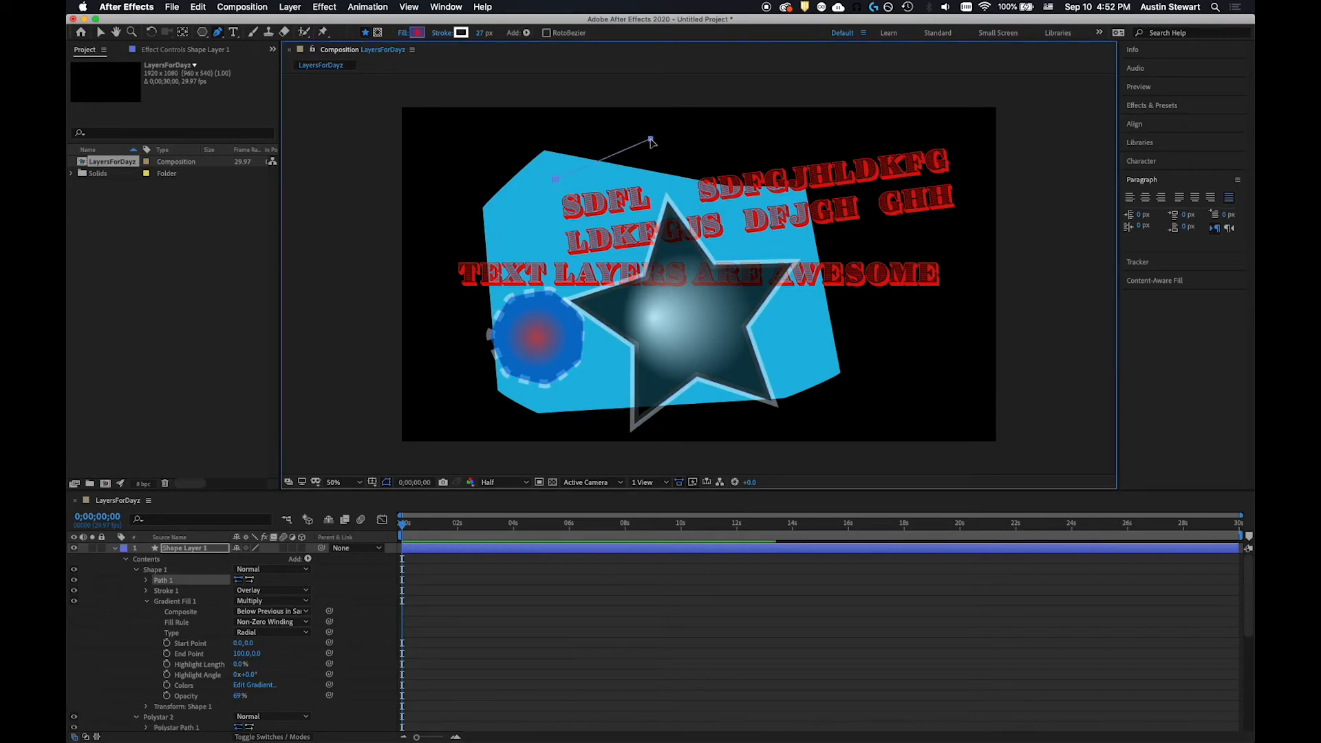
left_click_drag(771, 152, 775, 191)
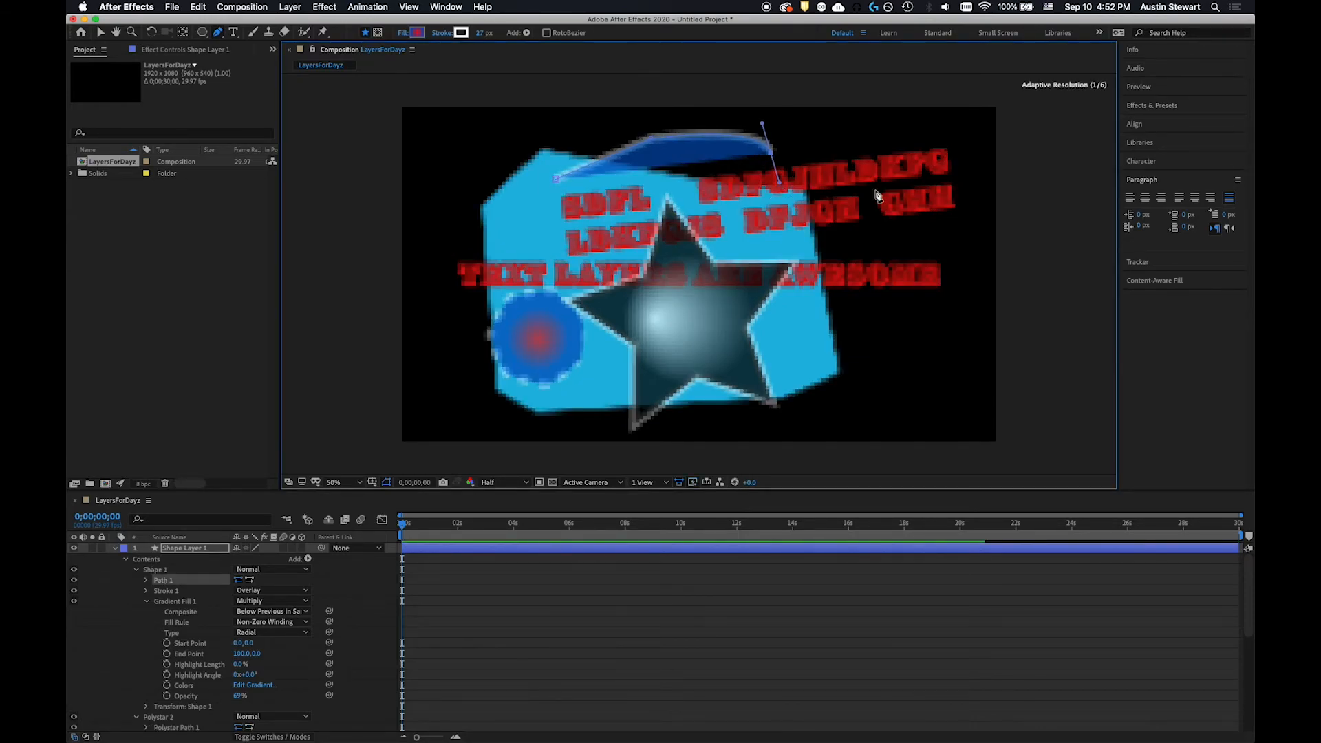
left_click_drag(841, 261, 688, 336)
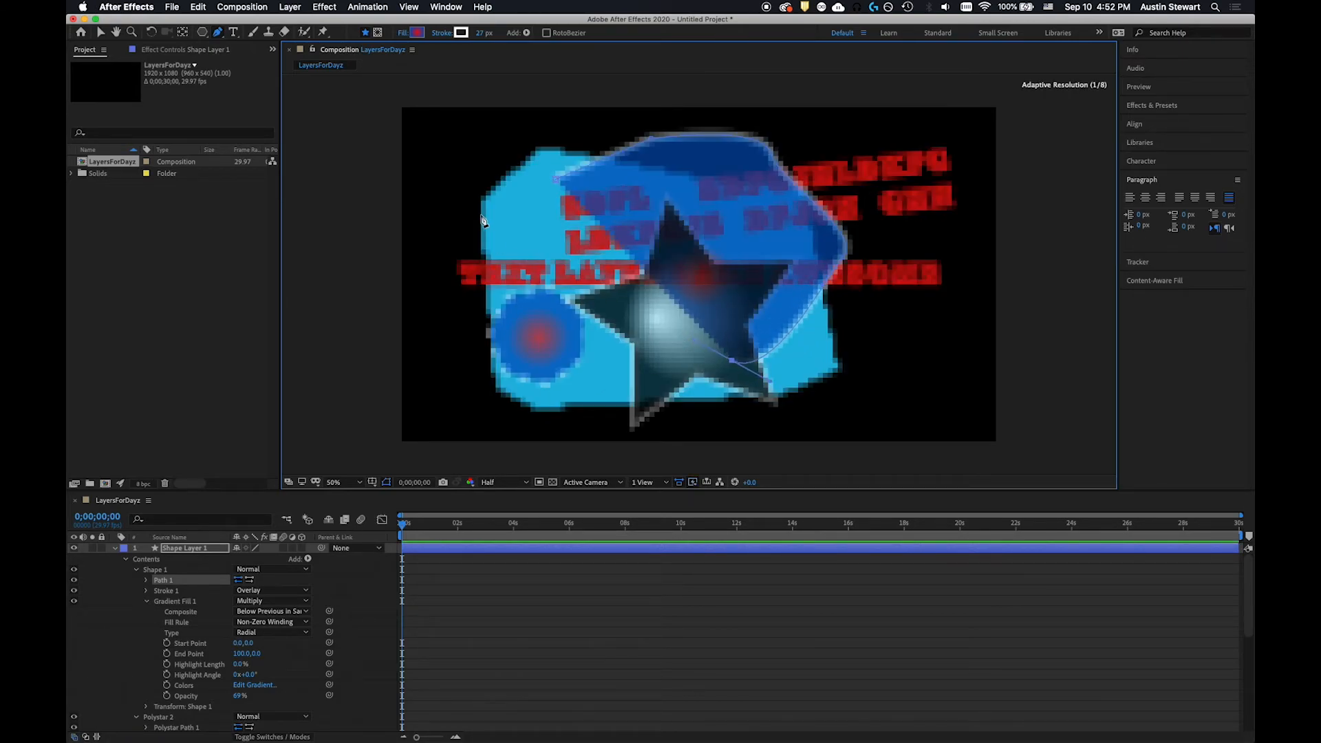
left_click_drag(509, 265, 510, 213)
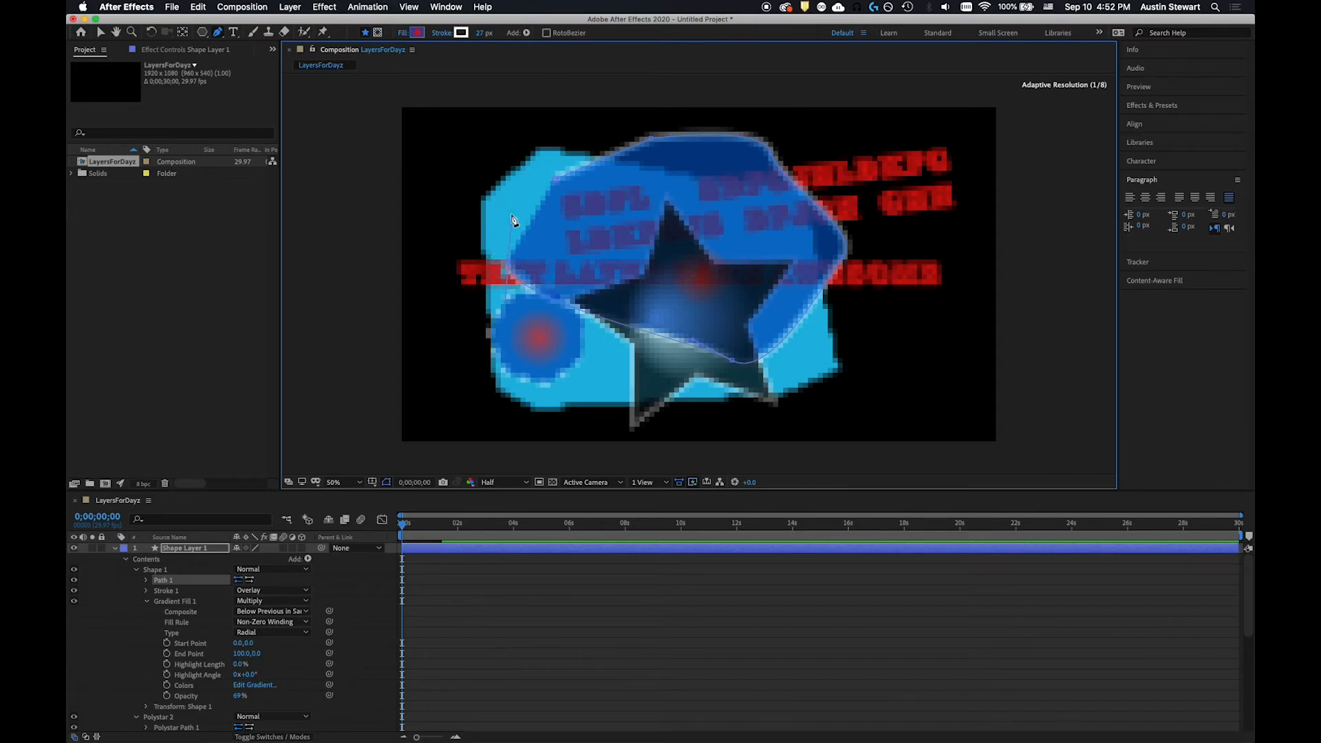
left_click(556, 180)
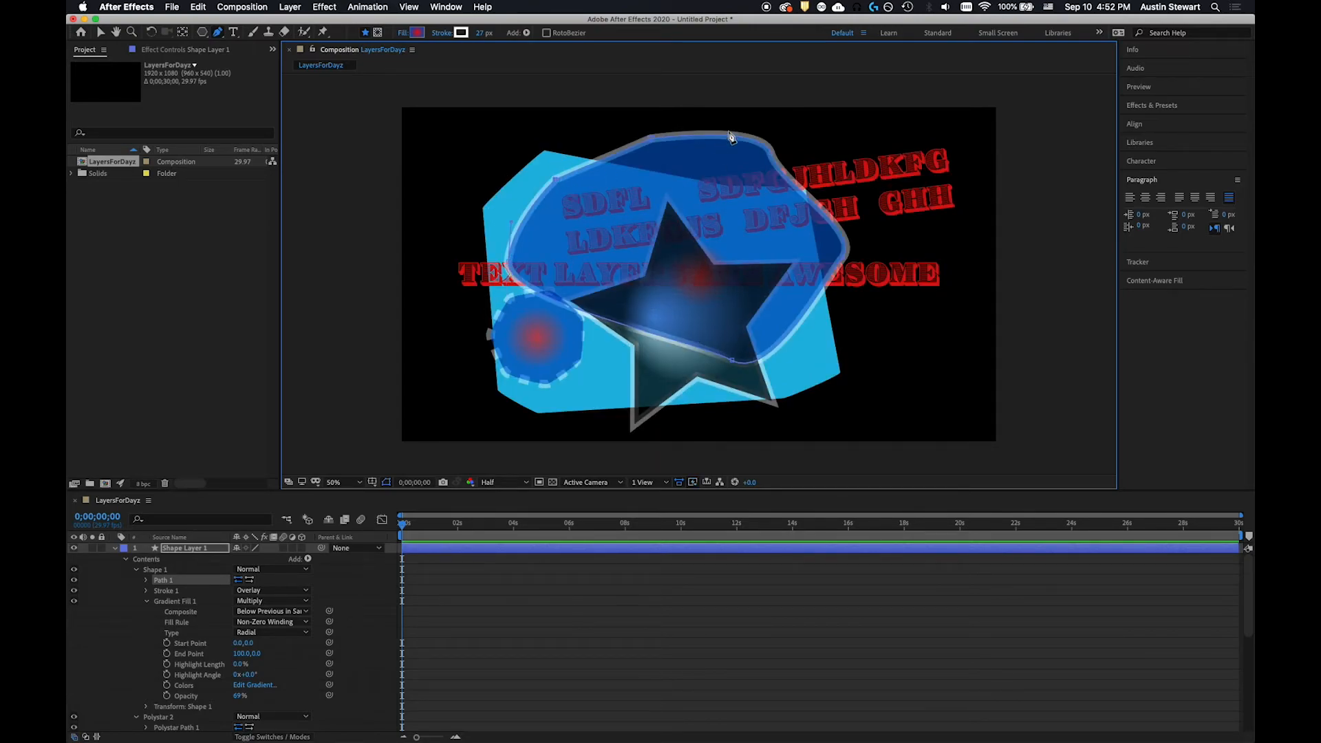
- Reshape the freeform path by pulling its left curve inward and moving its upper-right and right side points outward
left_click_drag(511, 221, 528, 242)
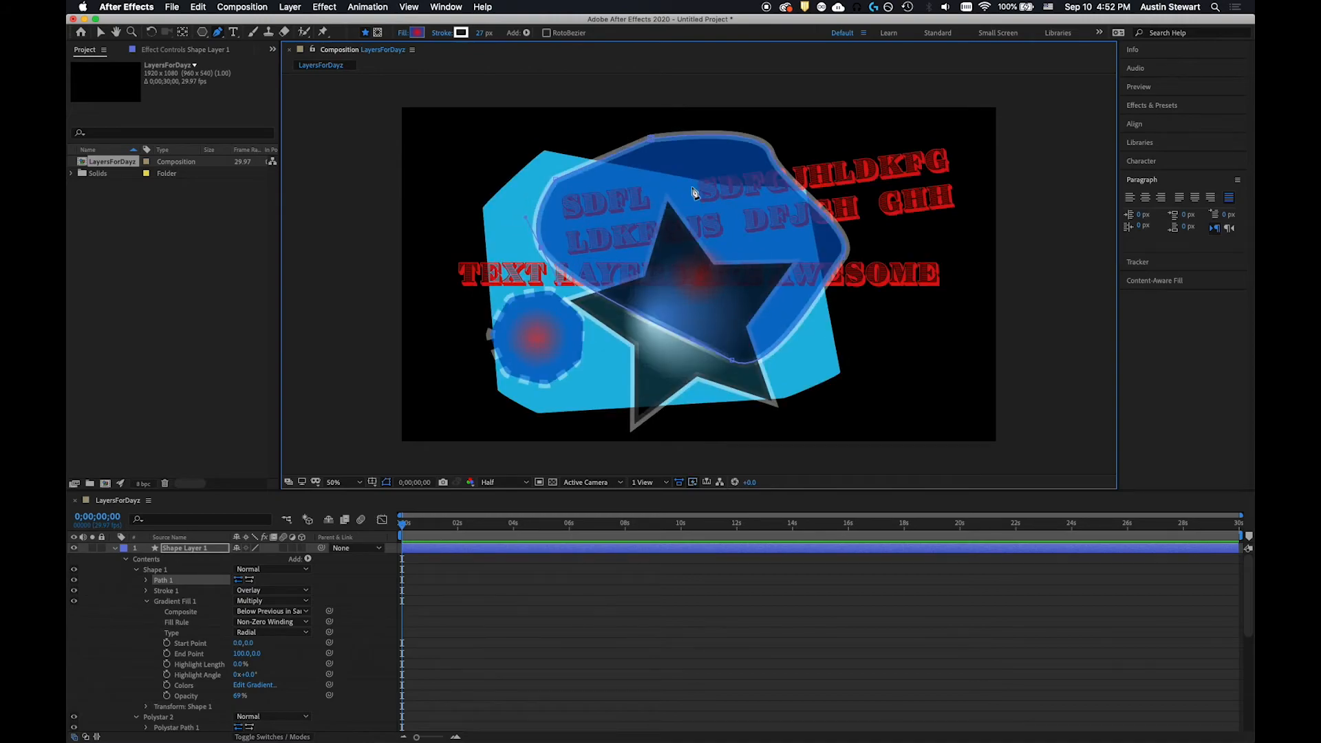
left_click_drag(773, 152, 815, 151)
mouse_move(846, 257)
left_mouse_down()
mouse_move(763, 249)
mouse_move(846, 279)
mouse_move(865, 258)
left_mouse_up()
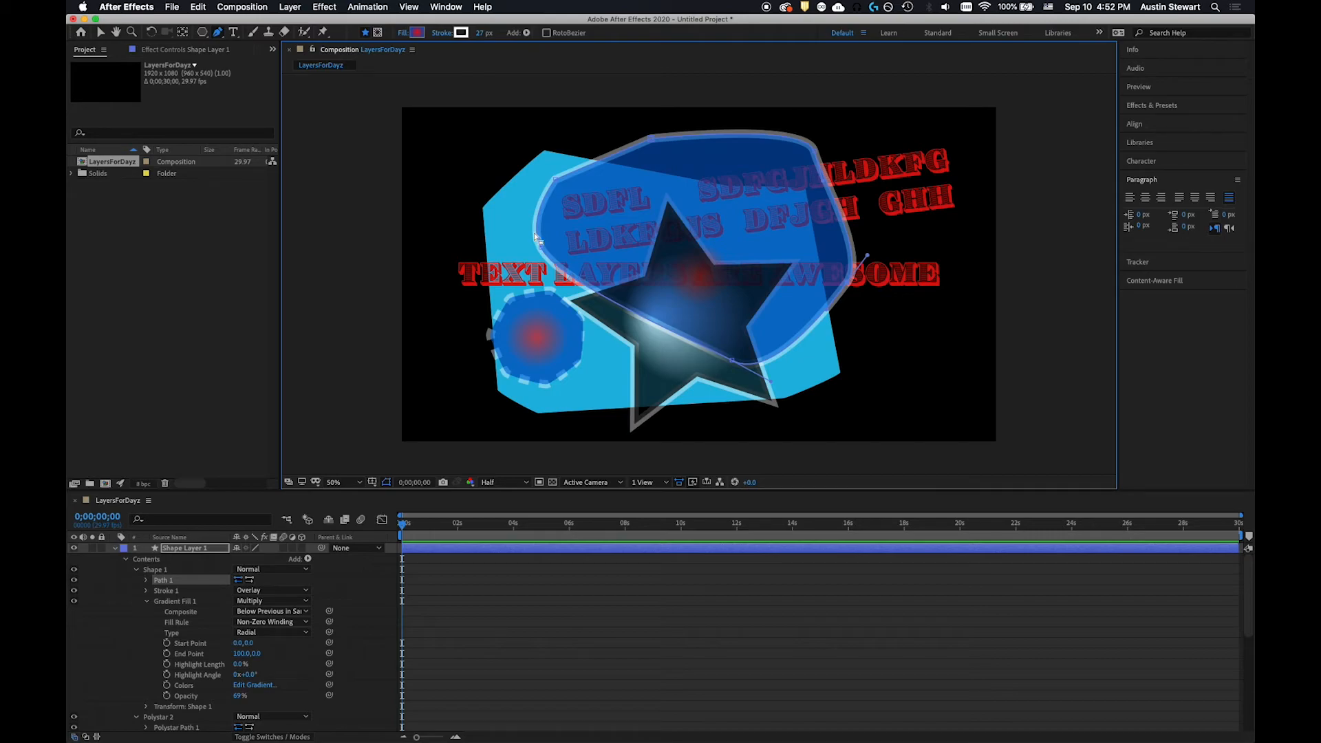
- Save the project as Tutorial 9 in the Tutorial 9 folder
key("super+s")
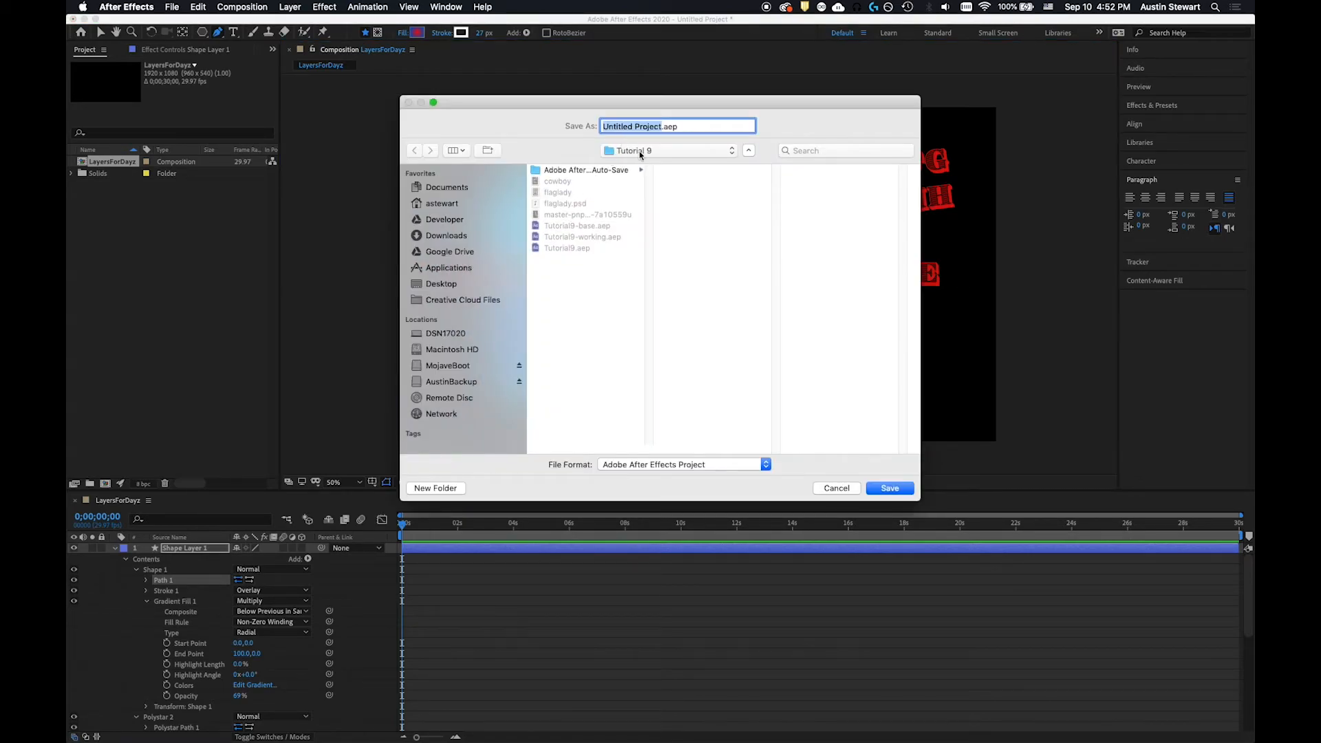
type("Tutorial 9")
key("Return")
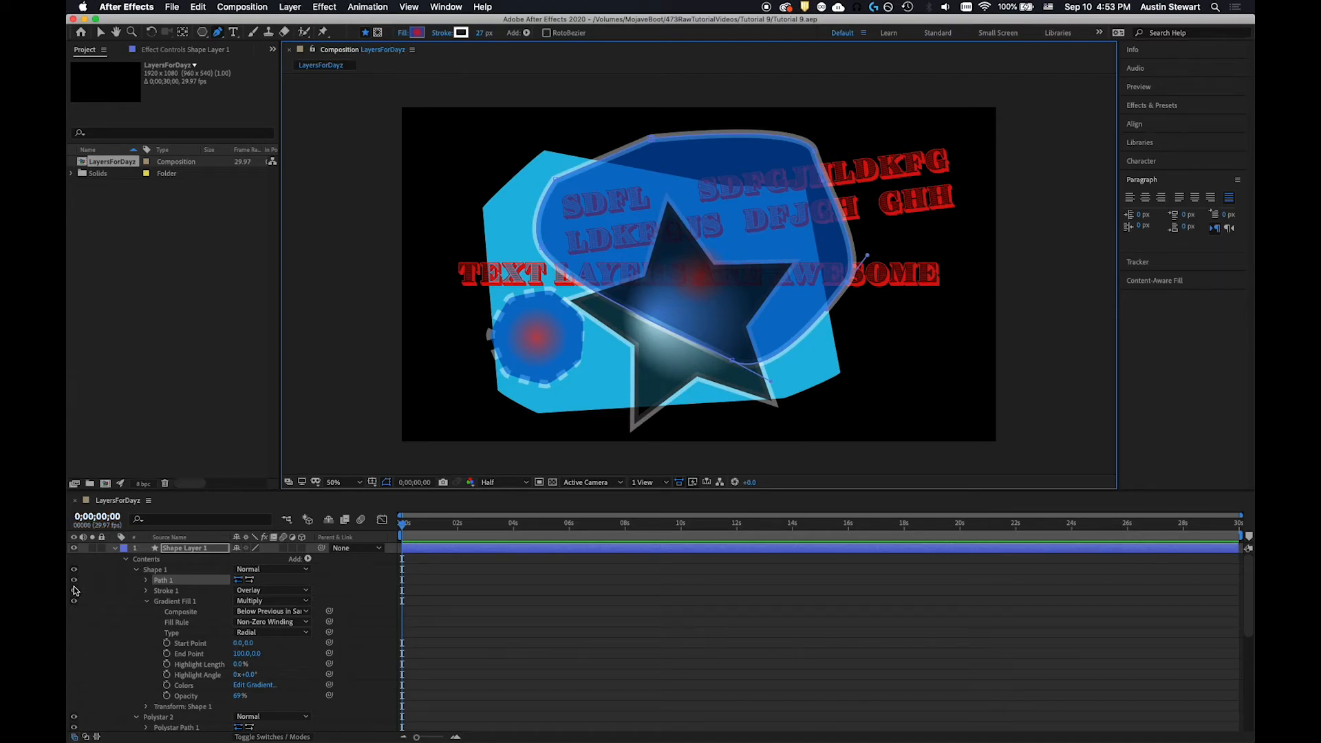
- Collapse Shape Layer 1 and add a new adjustment layer above it
left_click(115, 549)
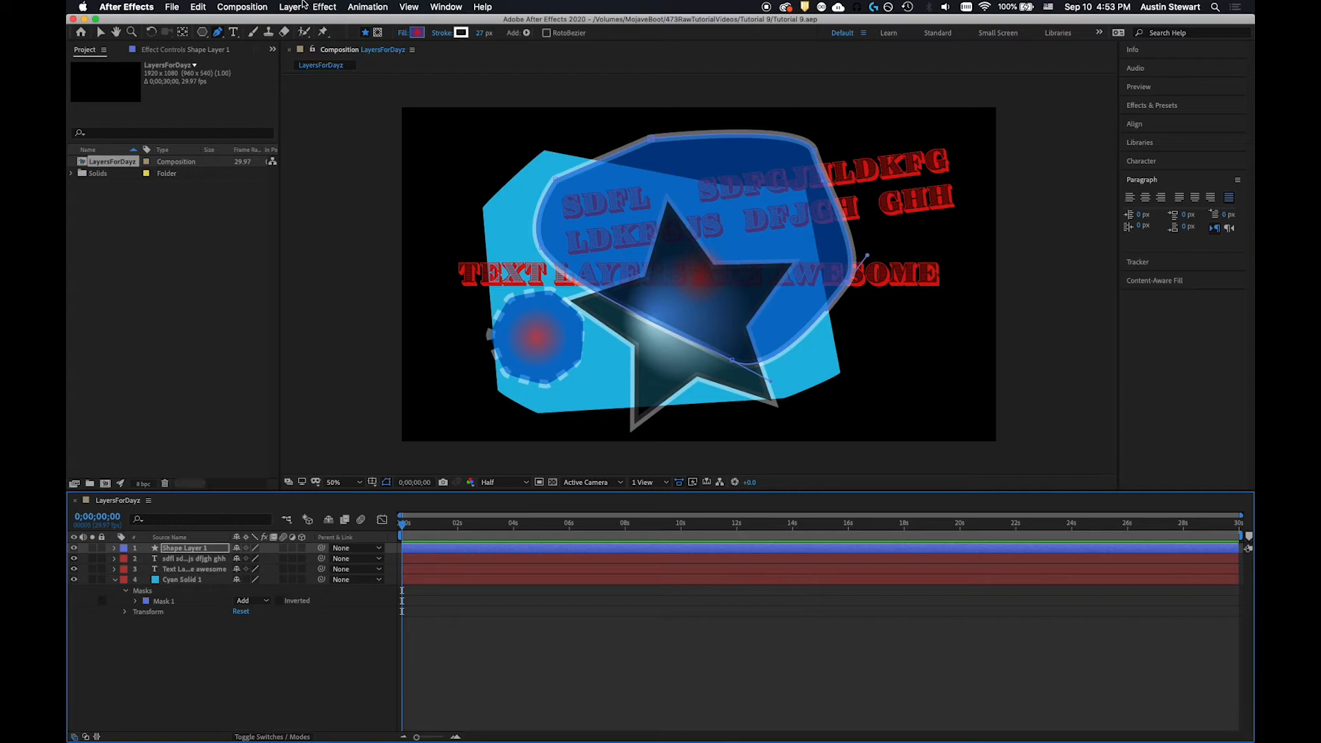
left_click(290, 6)
mouse_move(309, 21)
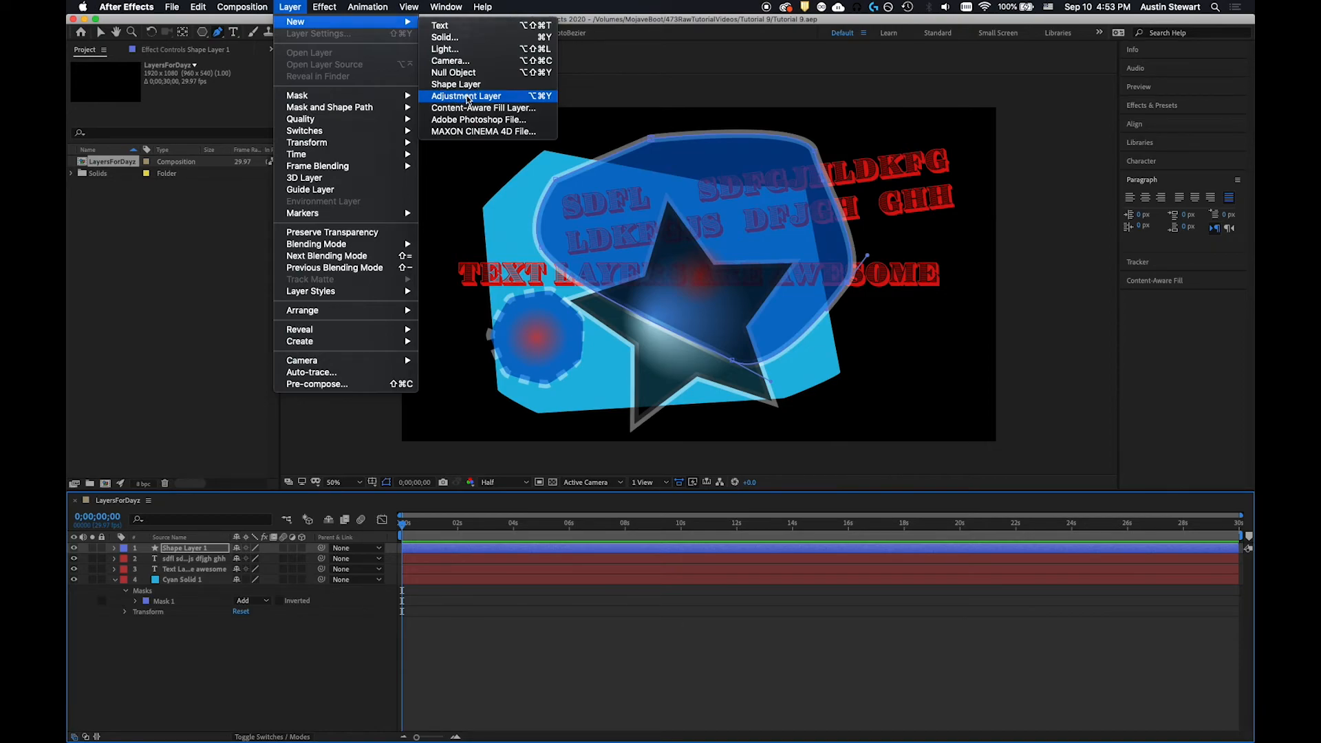
left_click(467, 97)
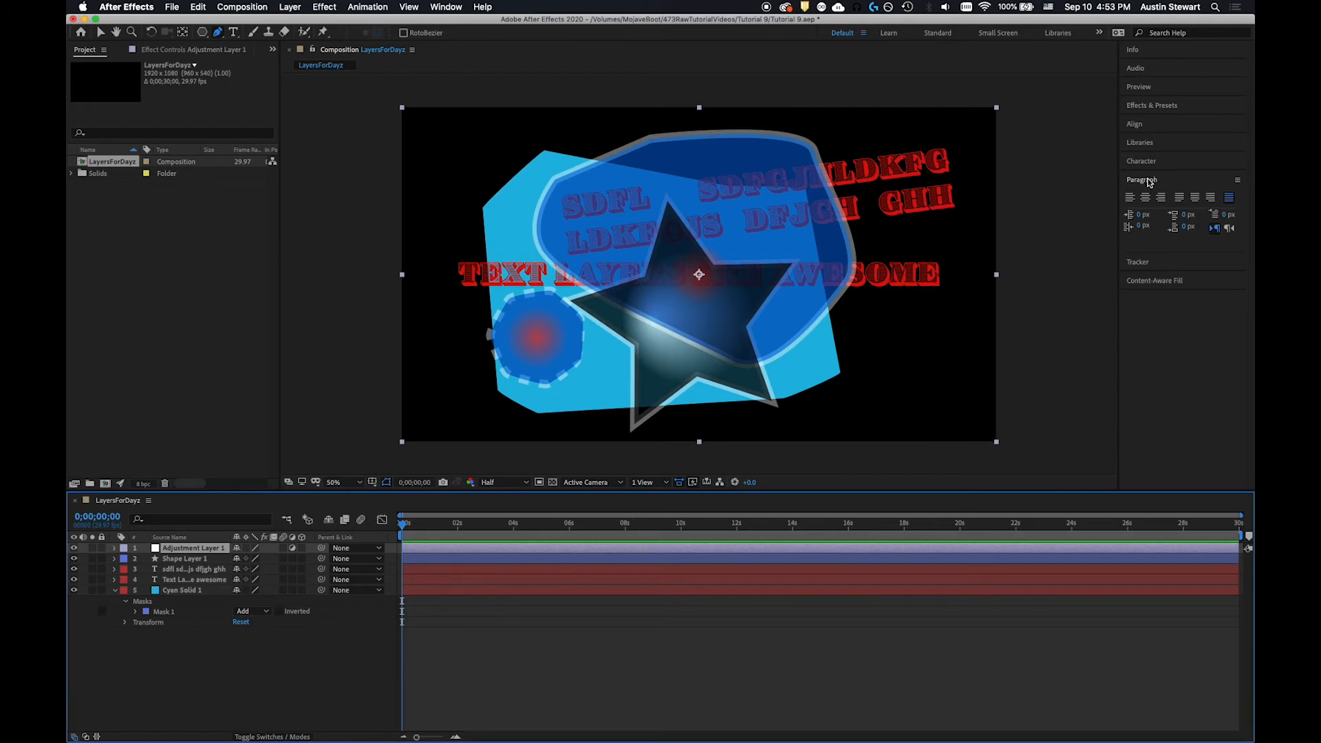
- Apply the Fast Box Blur effect from Blur & Sharpen to the adjustment layer
left_click(1146, 108)
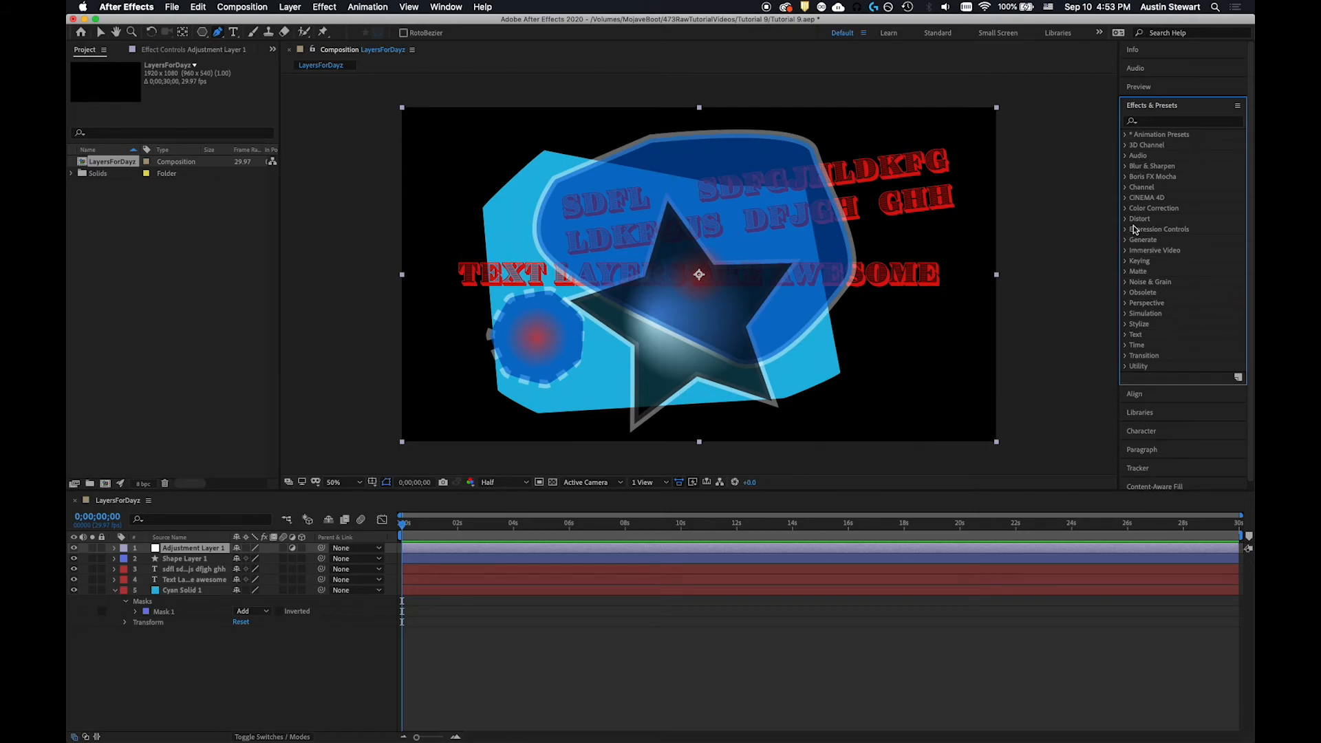
left_click(1125, 166)
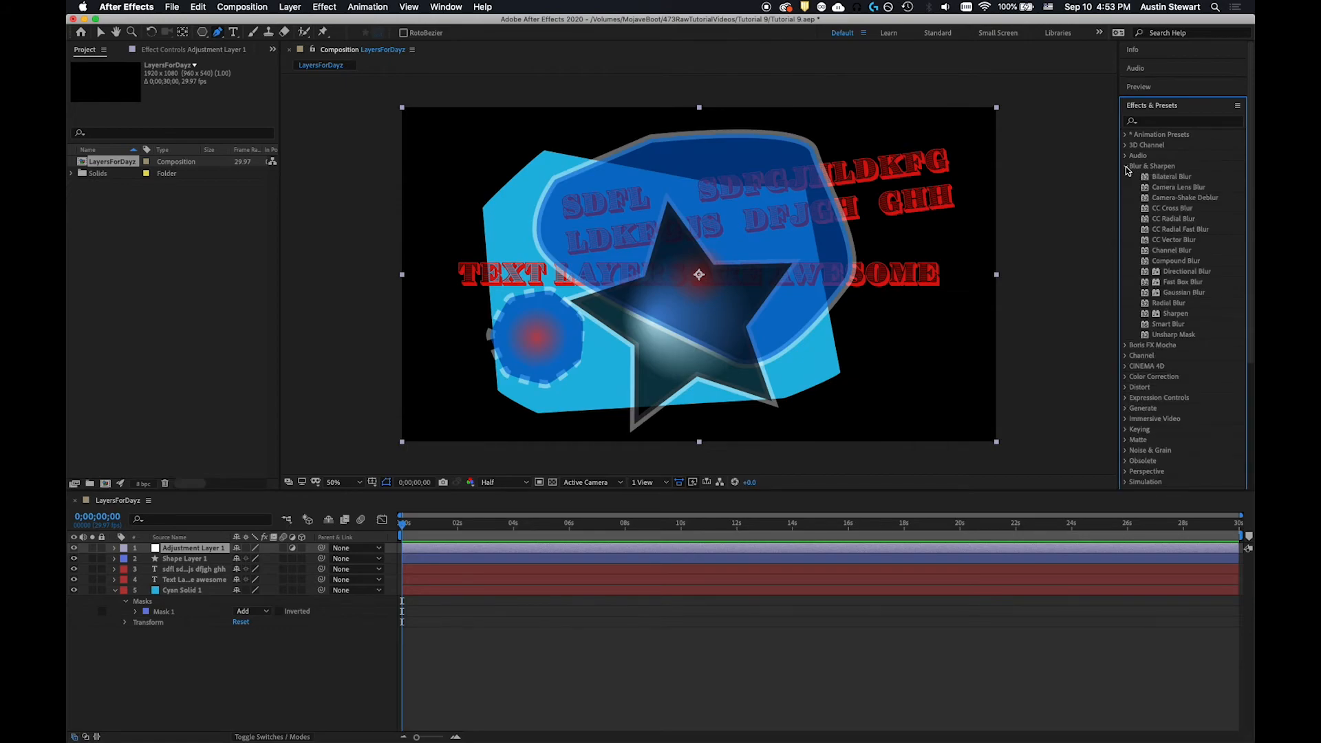
double_click(1146, 285)
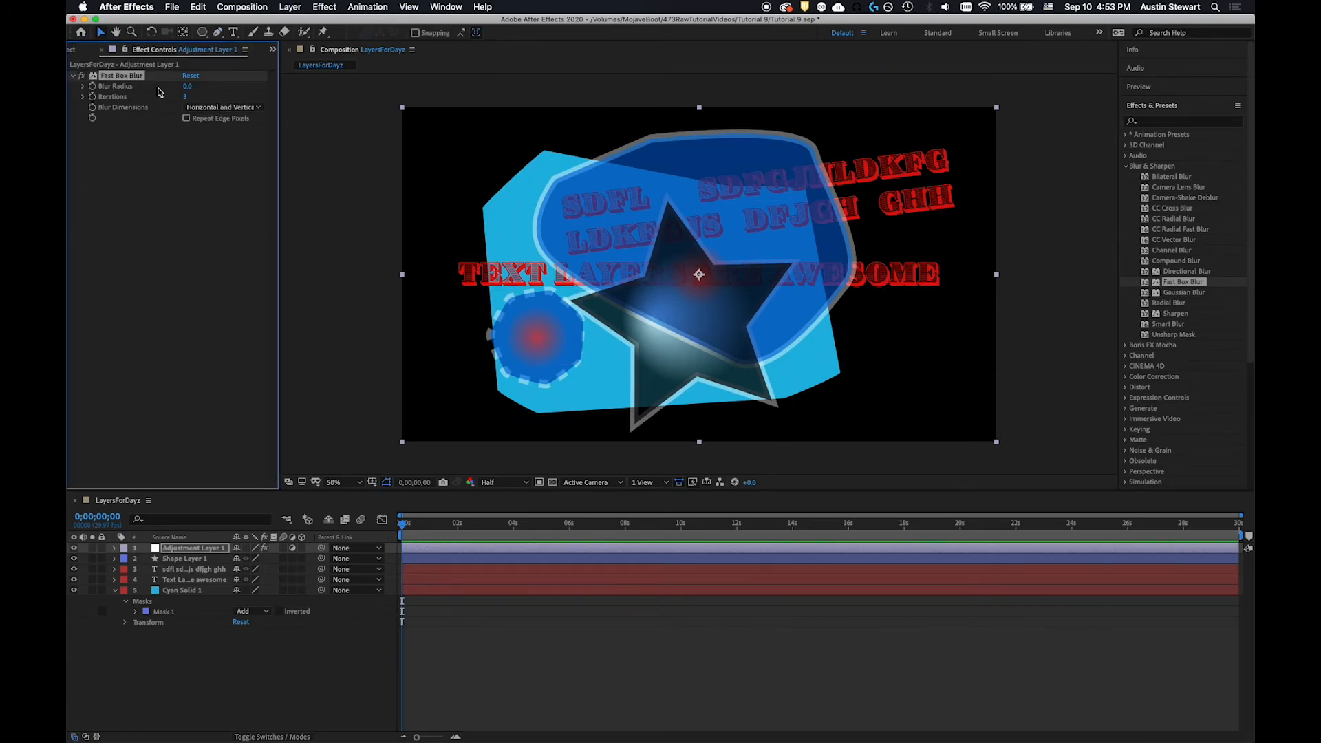
- Set the adjustment layer's Fast Box Blur radius to 11 and hide the adjustment layer
left_click_drag(186, 93, 193, 88)
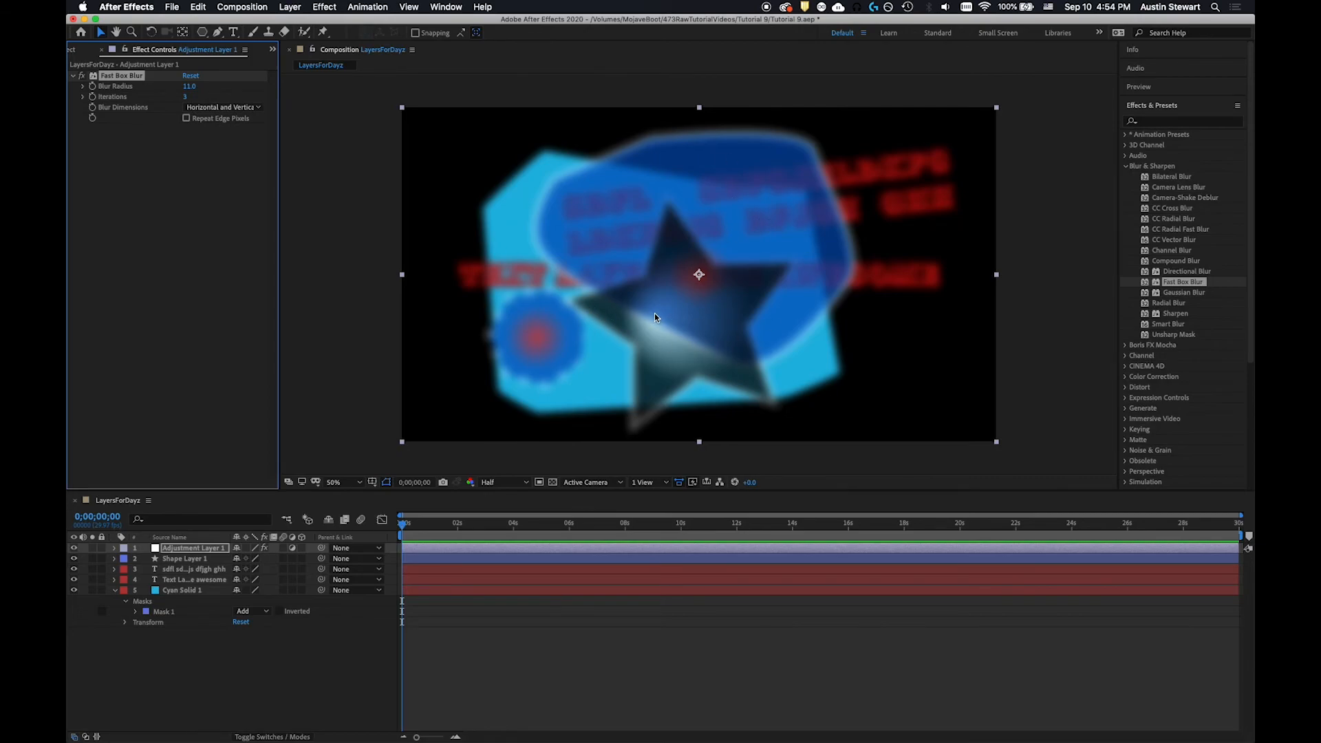
left_click(73, 548)
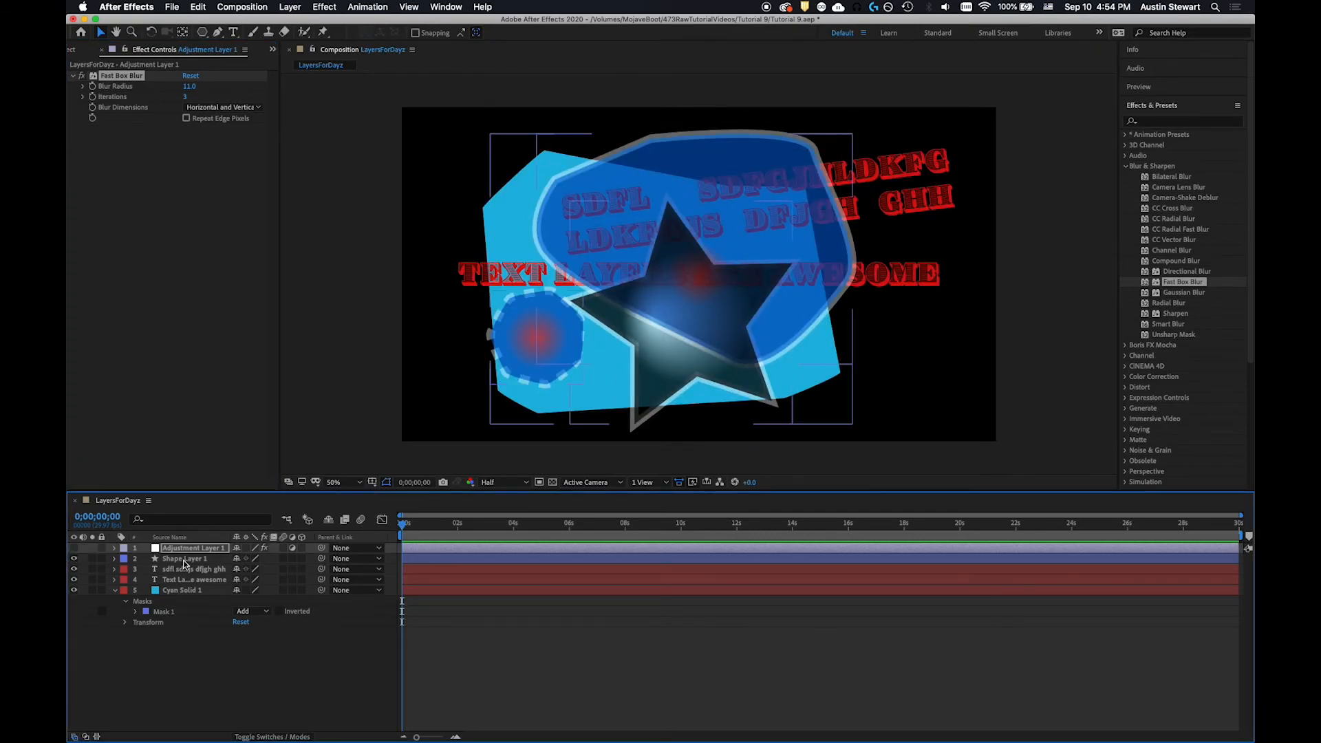
- Apply Fast Box Blur to the "Text Layers are awesome" text layer with a Blur Radius of 17
left_click(190, 582)
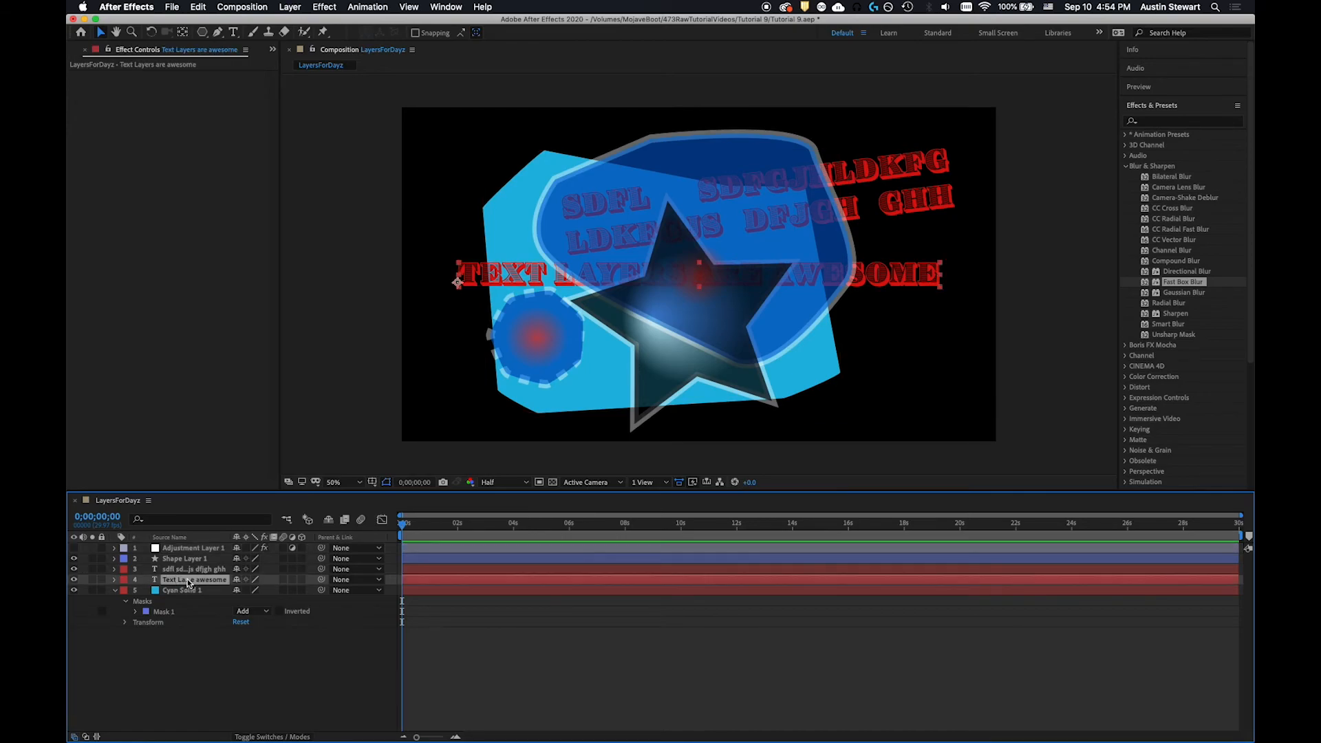
double_click(1147, 285)
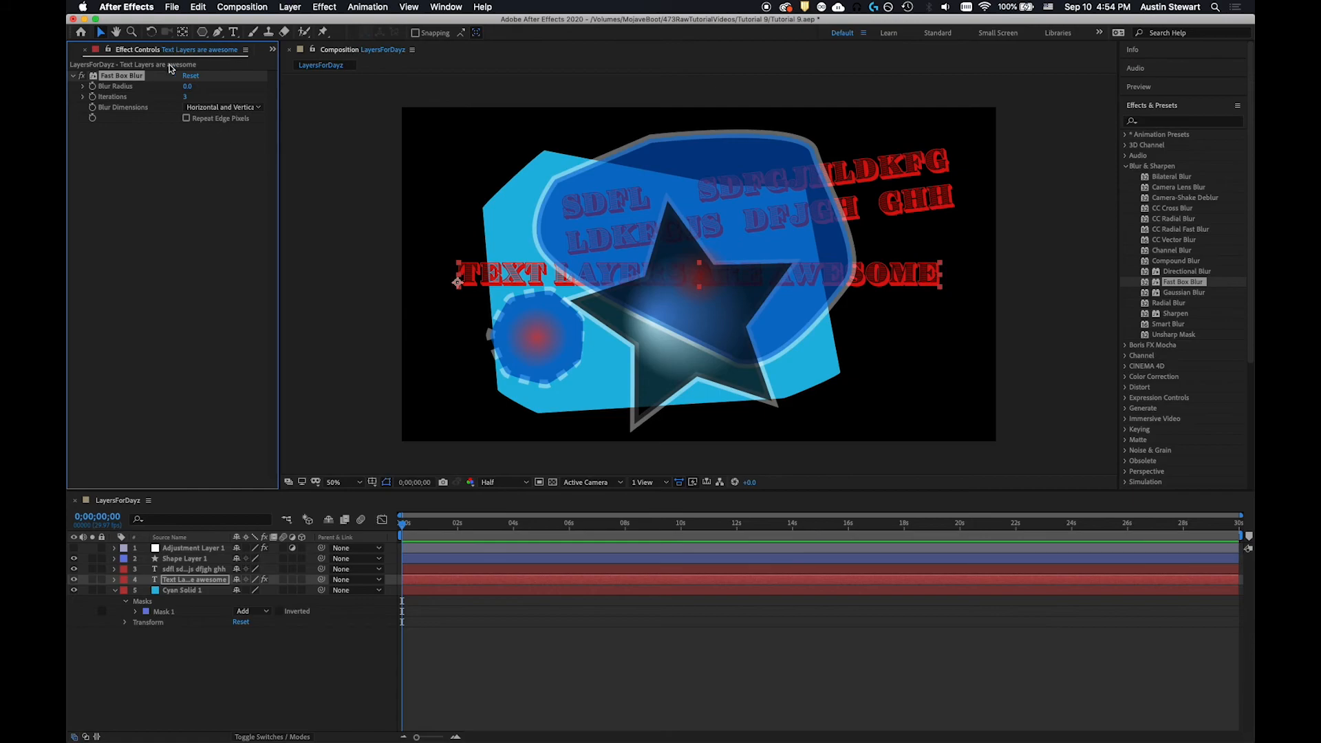
left_click_drag(184, 86, 546, 273)
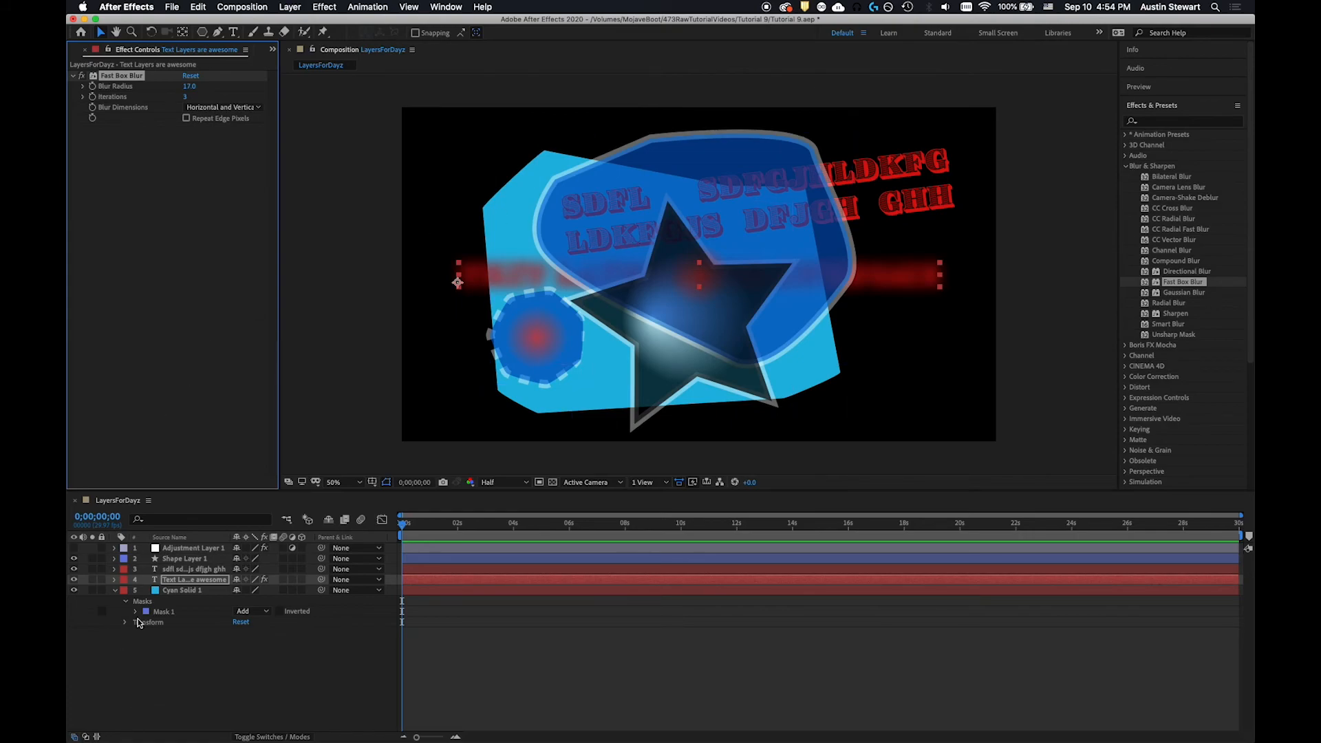
- Move the blurred text layer above Adjustment Layer 1 and make the adjustment layer visible again
left_click(150, 583)
left_click_drag(150, 584, 158, 547)
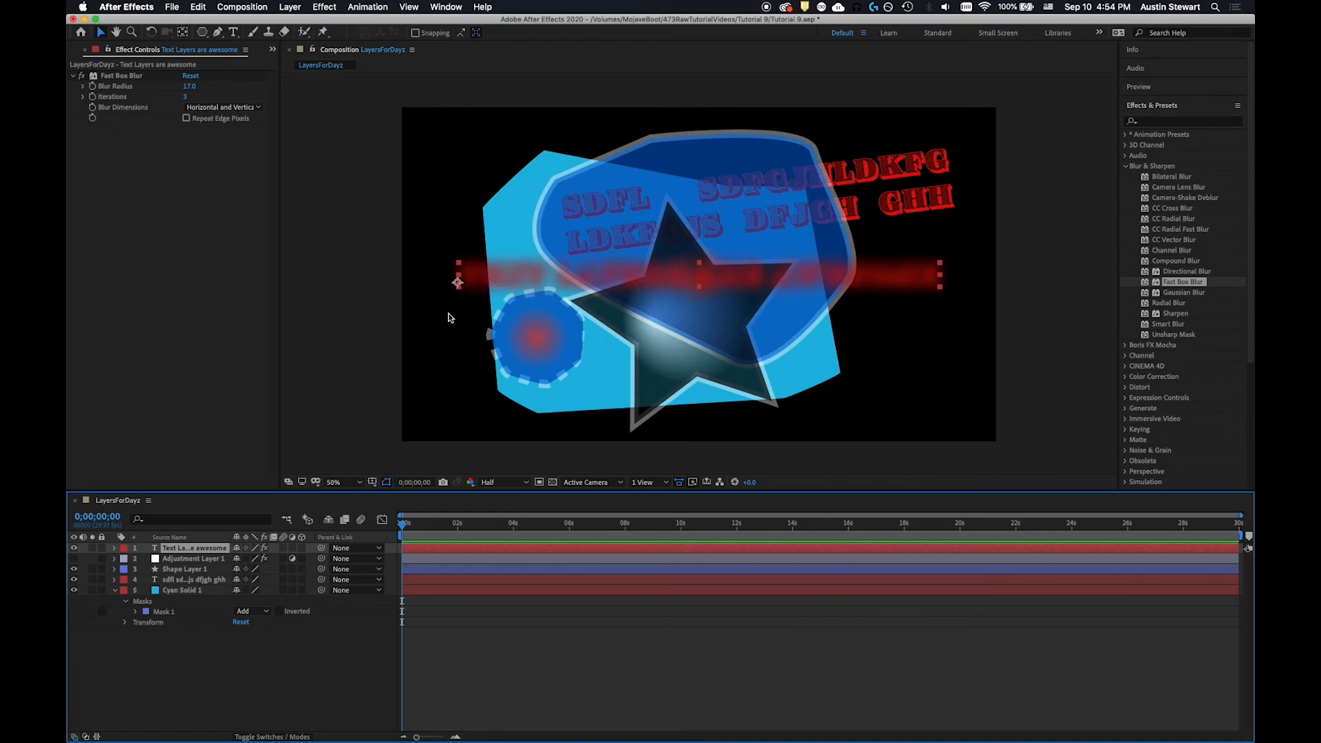
left_click(183, 563)
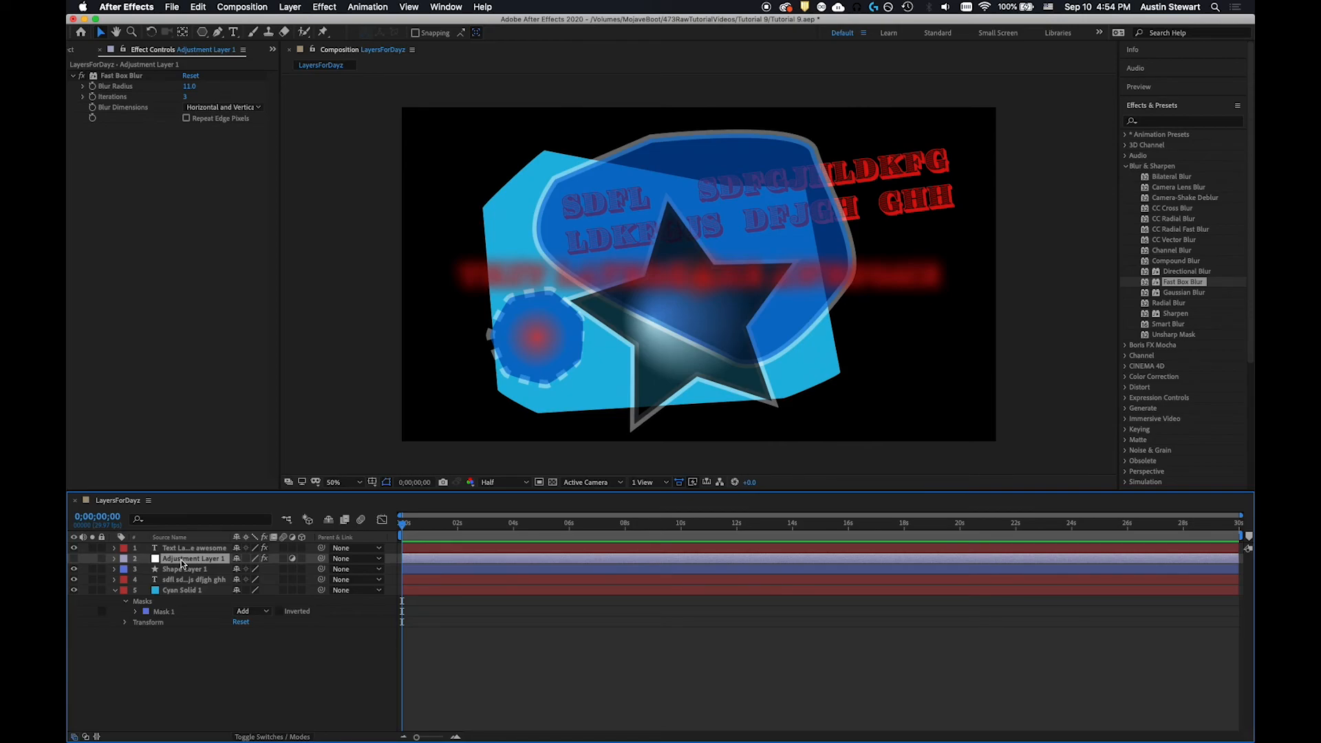
left_click_drag(194, 556, 191, 554)
left_click(74, 558)
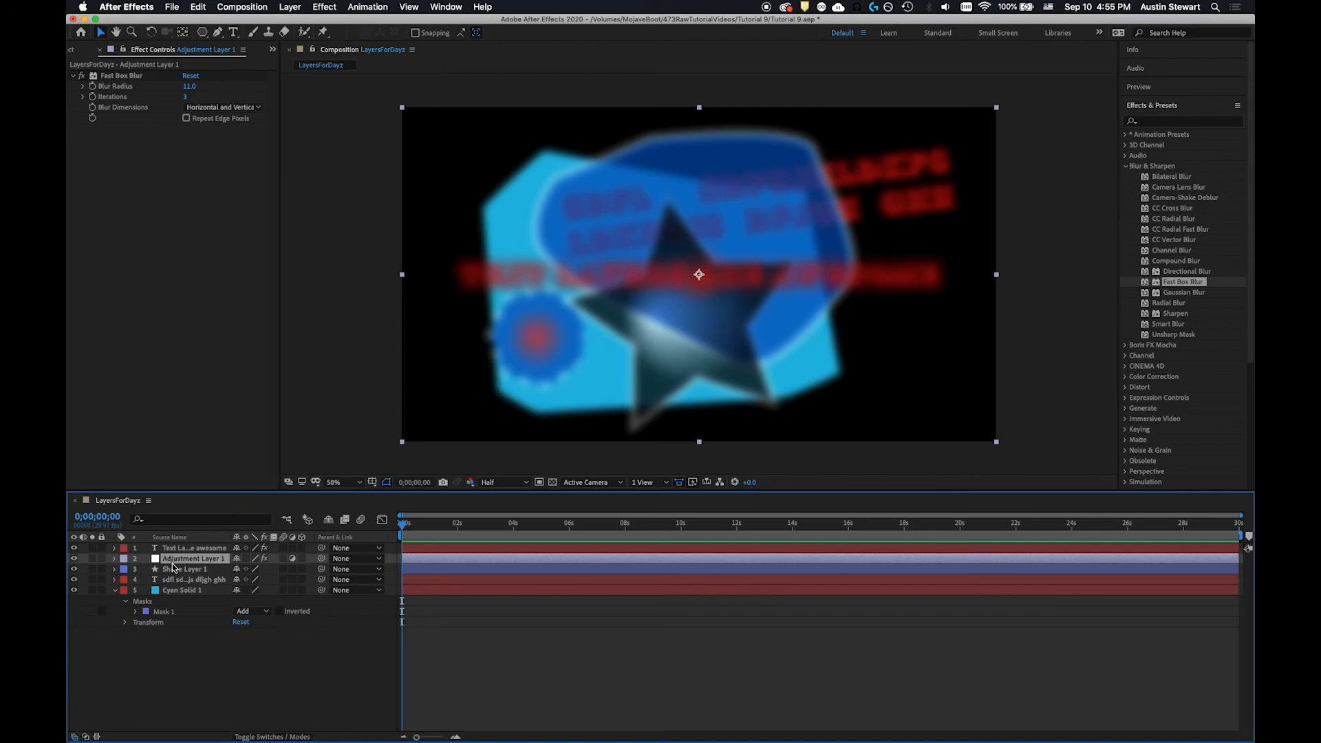
- Move Adjustment Layer 1 to the top of the layer stack and switch its visibility off and on to compare
left_click_drag(184, 560, 189, 549)
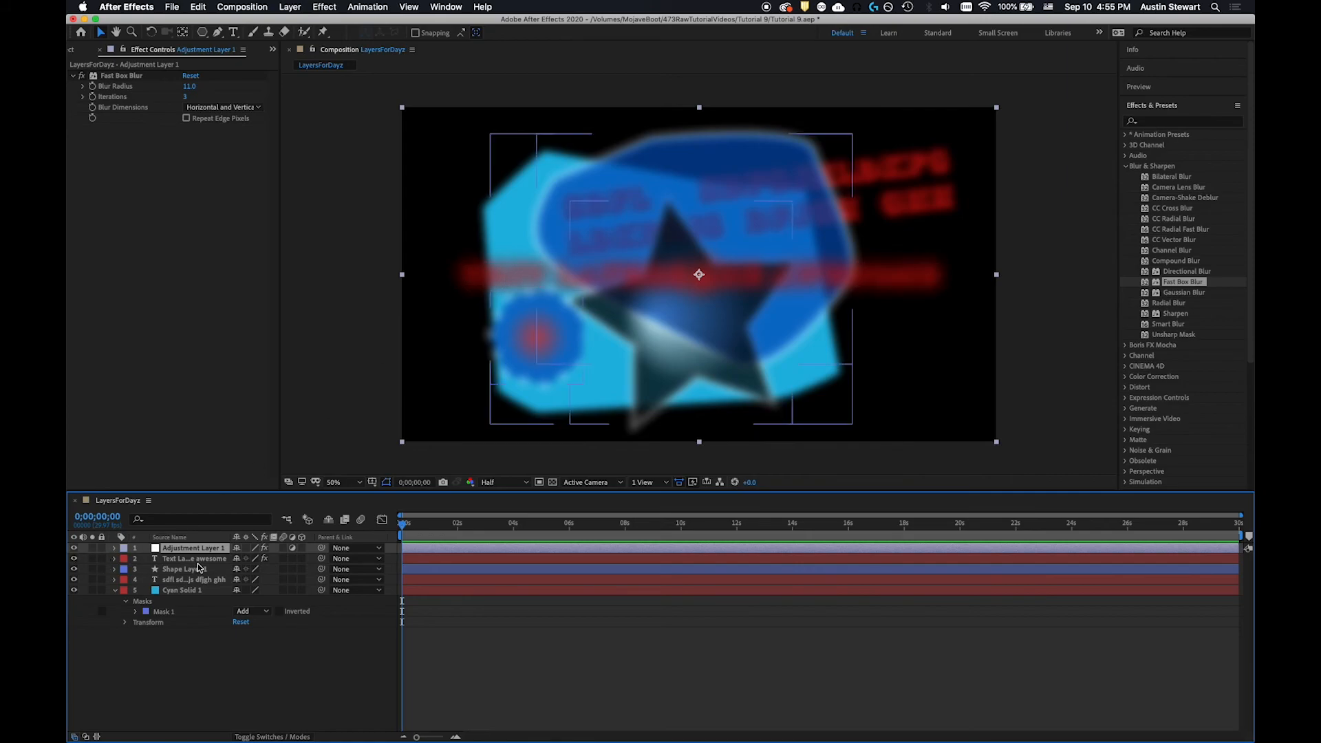
left_click(73, 547)
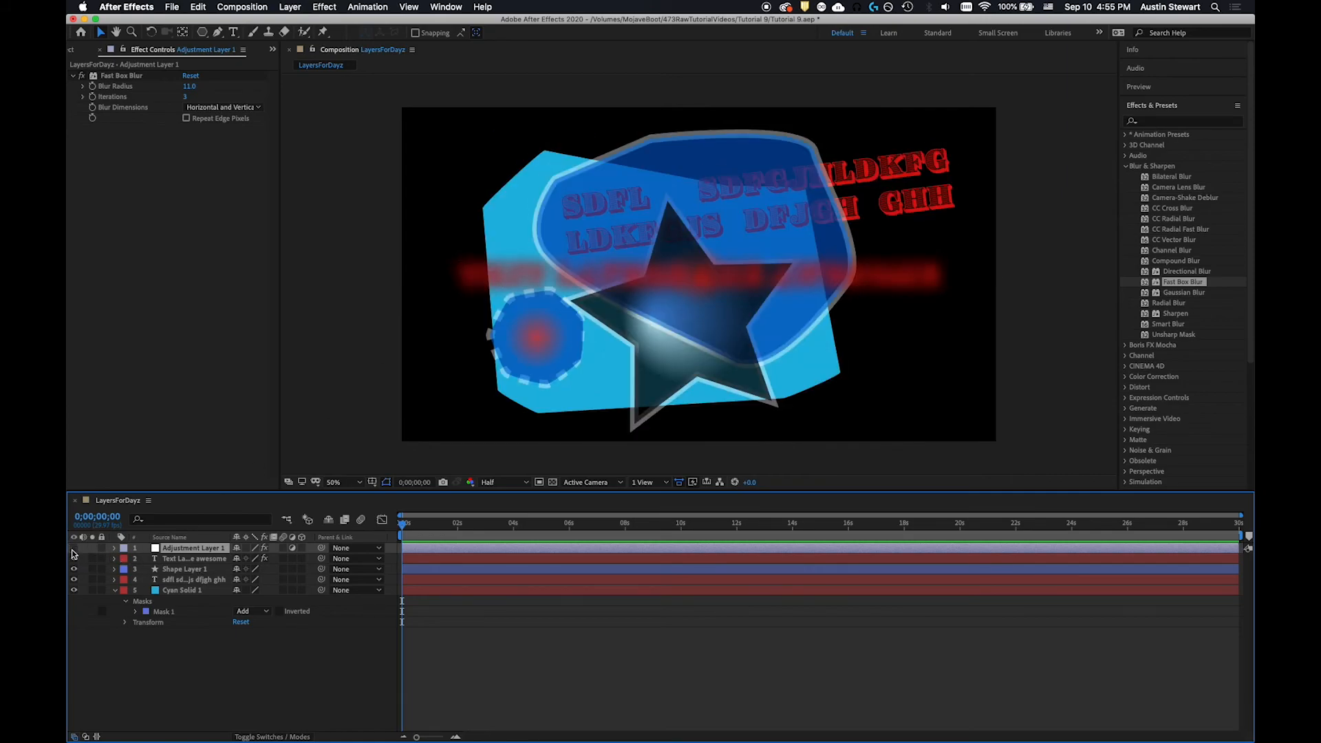
left_click(73, 548)
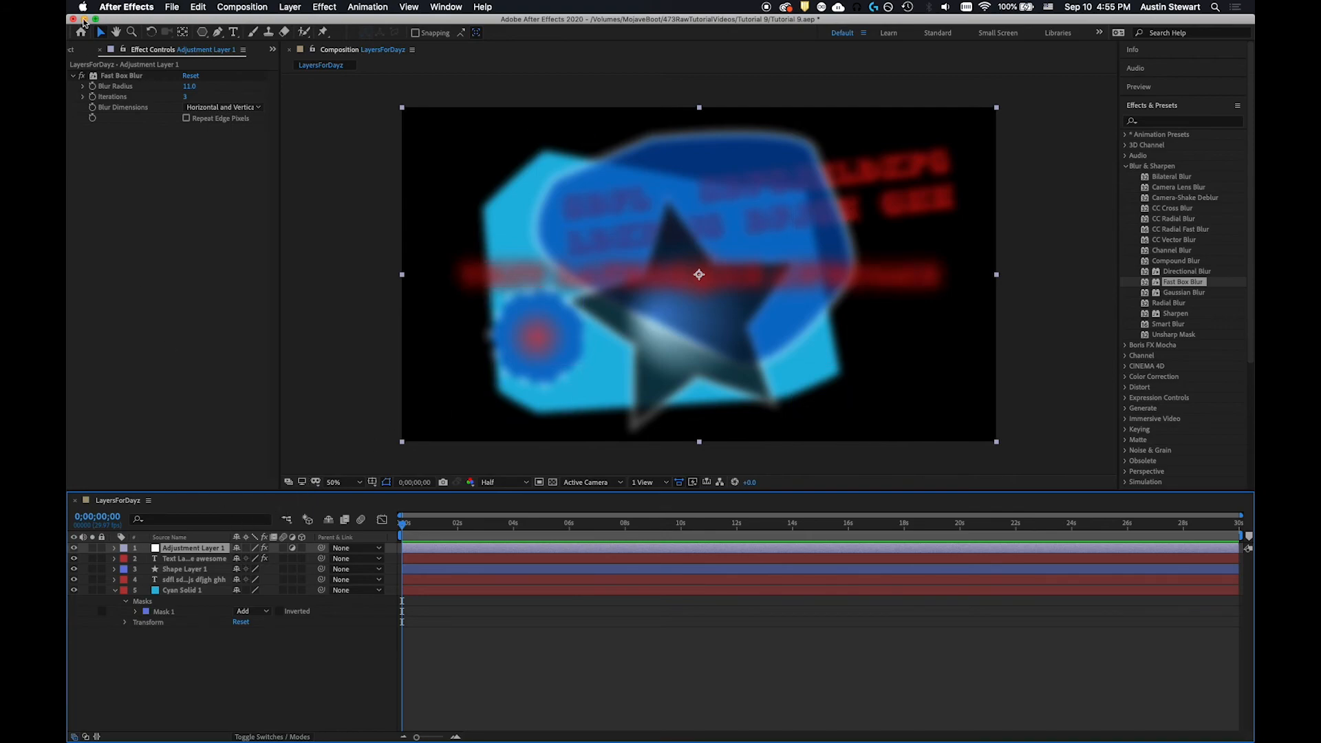
- Apply the Channel Mixer effect from Color Correction to Adjustment Layer 1
left_click(1126, 166)
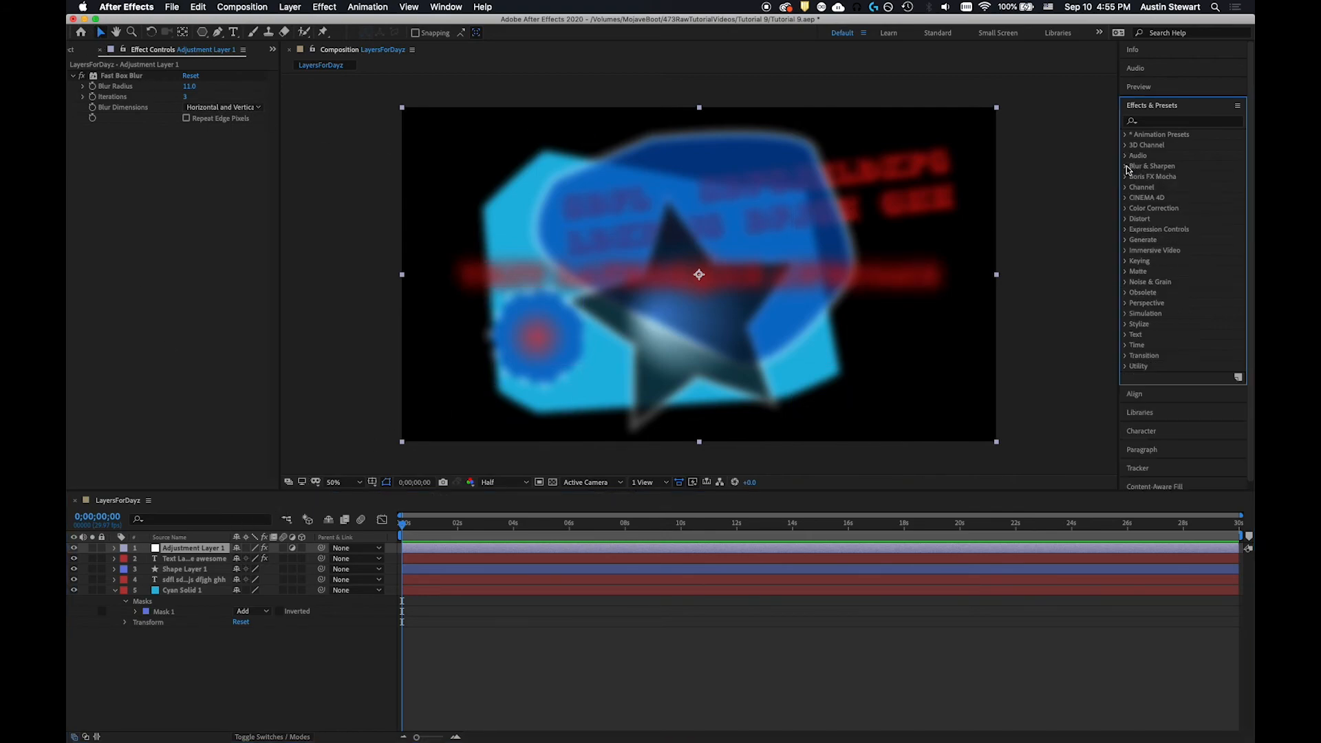
left_click(1127, 208)
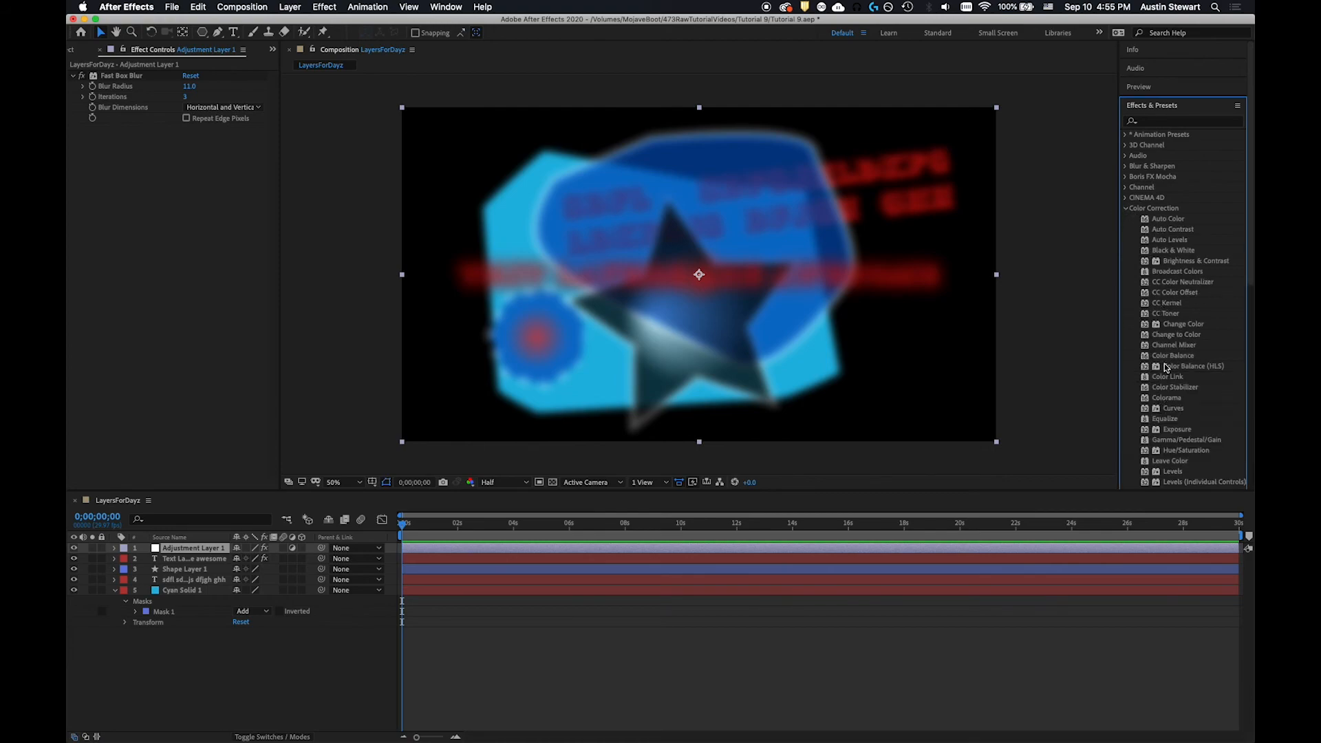
double_click(1155, 344)
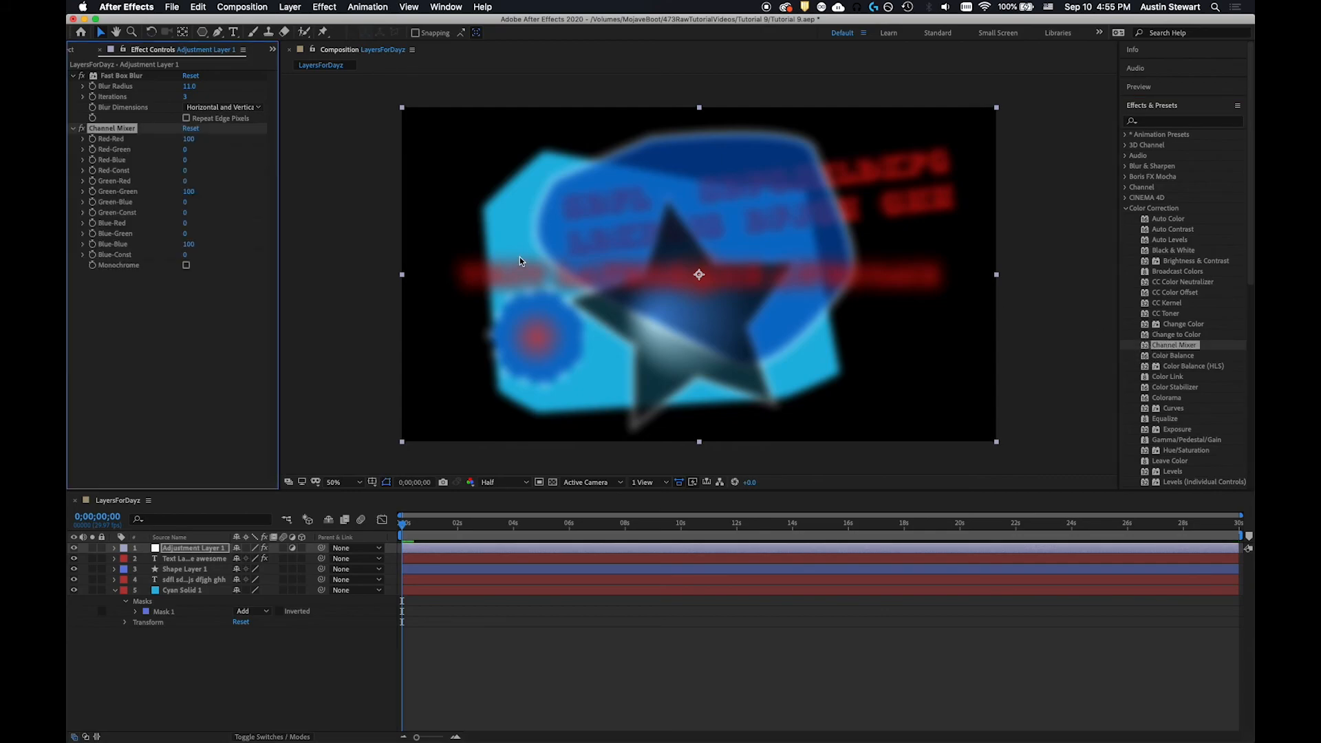
- Set Channel Mixer to Red-Green 41, Red-Blue 44, Red-Const 21, Green-Red 16, Green-Const 21 and Blue-Red 11, and reduce the Blur Radius to 4
left_click_drag(184, 152, 197, 184)
left_click(186, 159)
left_click_drag(189, 87, 192, 92)
left_click_drag(193, 222, 195, 213)
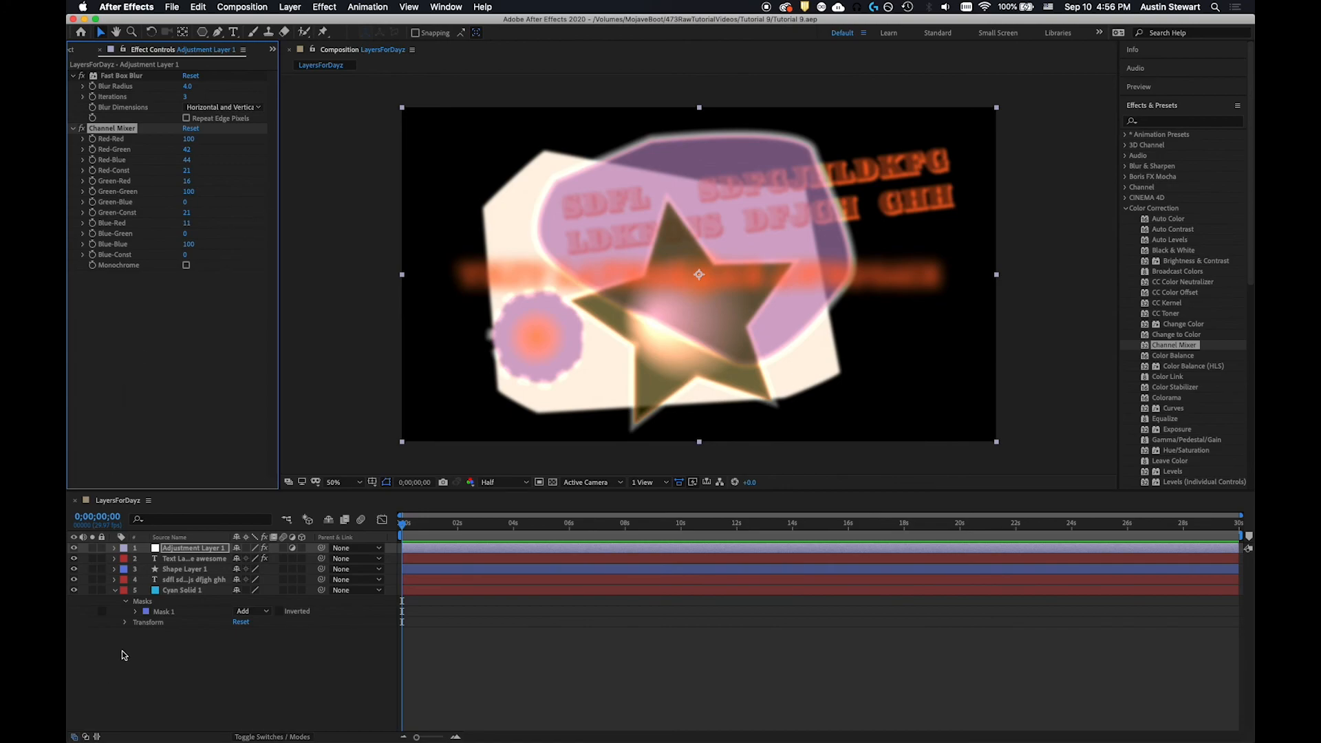
- Collapse the Cyan Solid 1 layer with its masks and open the list of new layer types
left_click(126, 601)
left_click(115, 591)
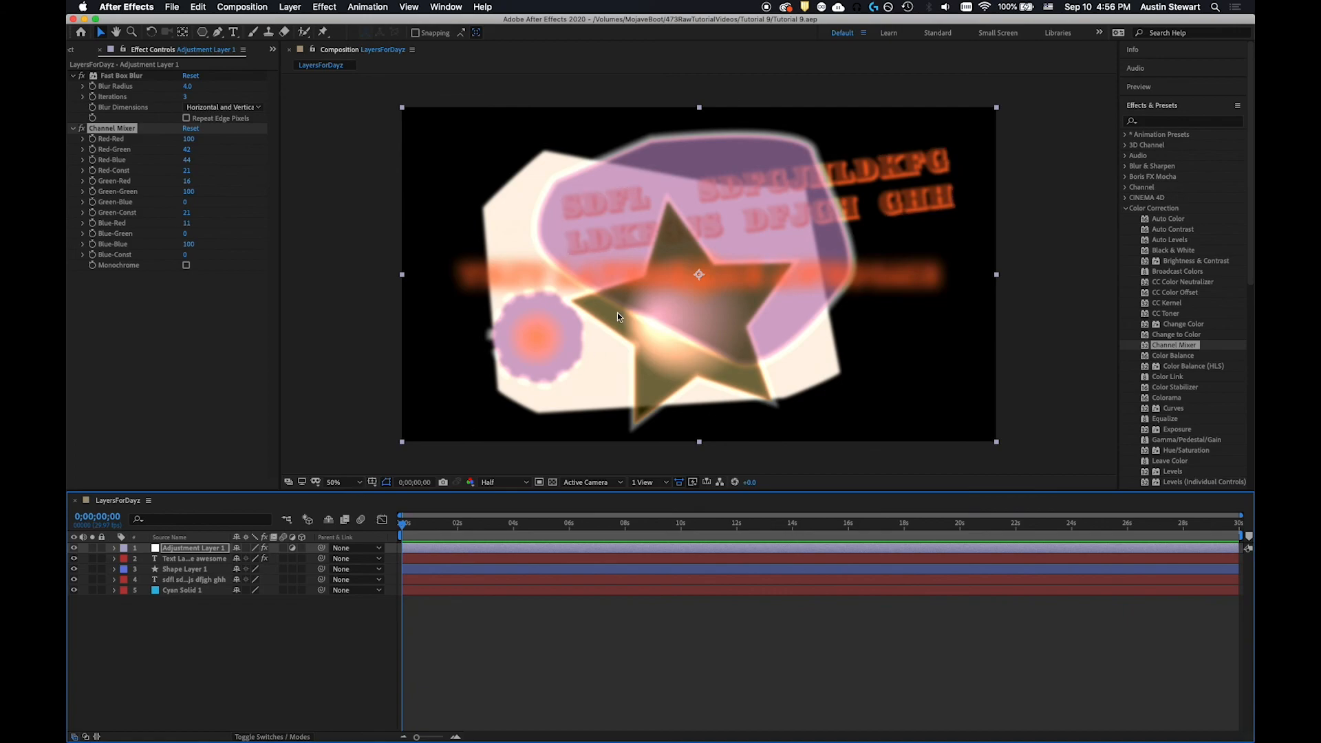
left_click(290, 9)
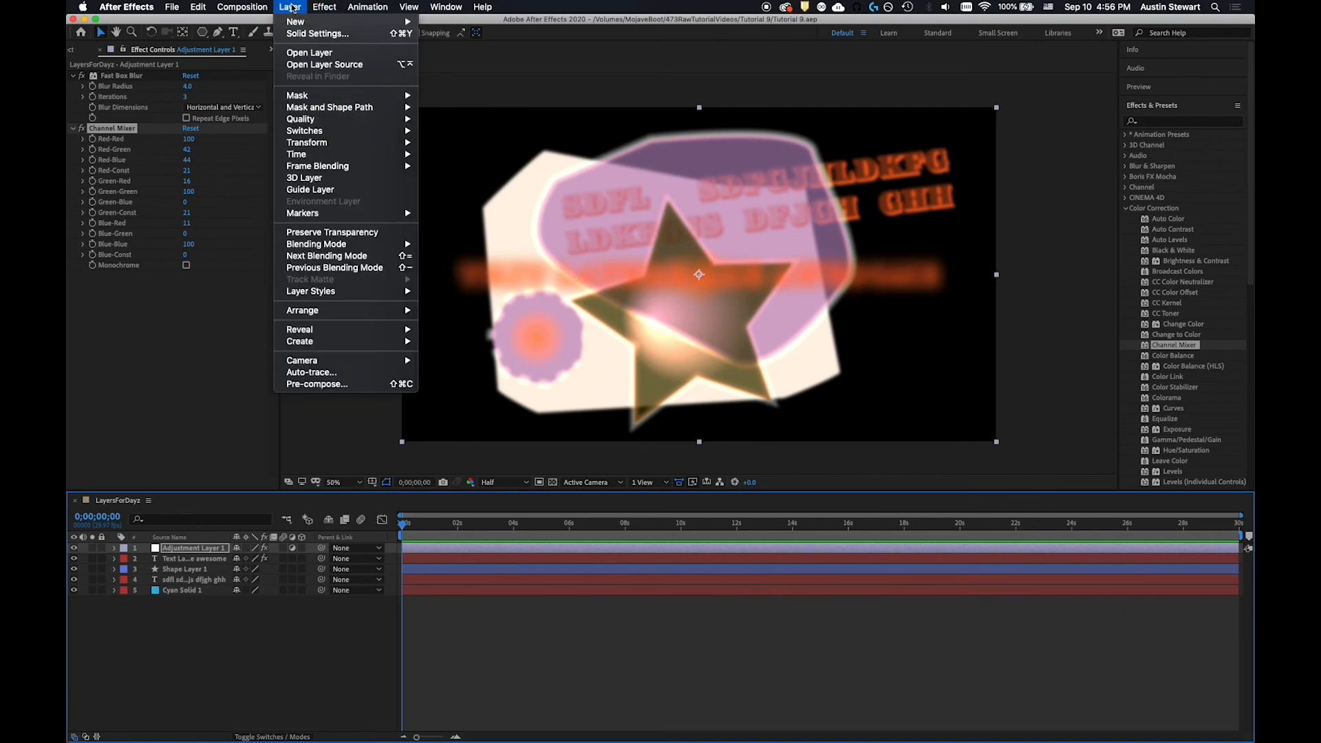
mouse_move(297, 22)
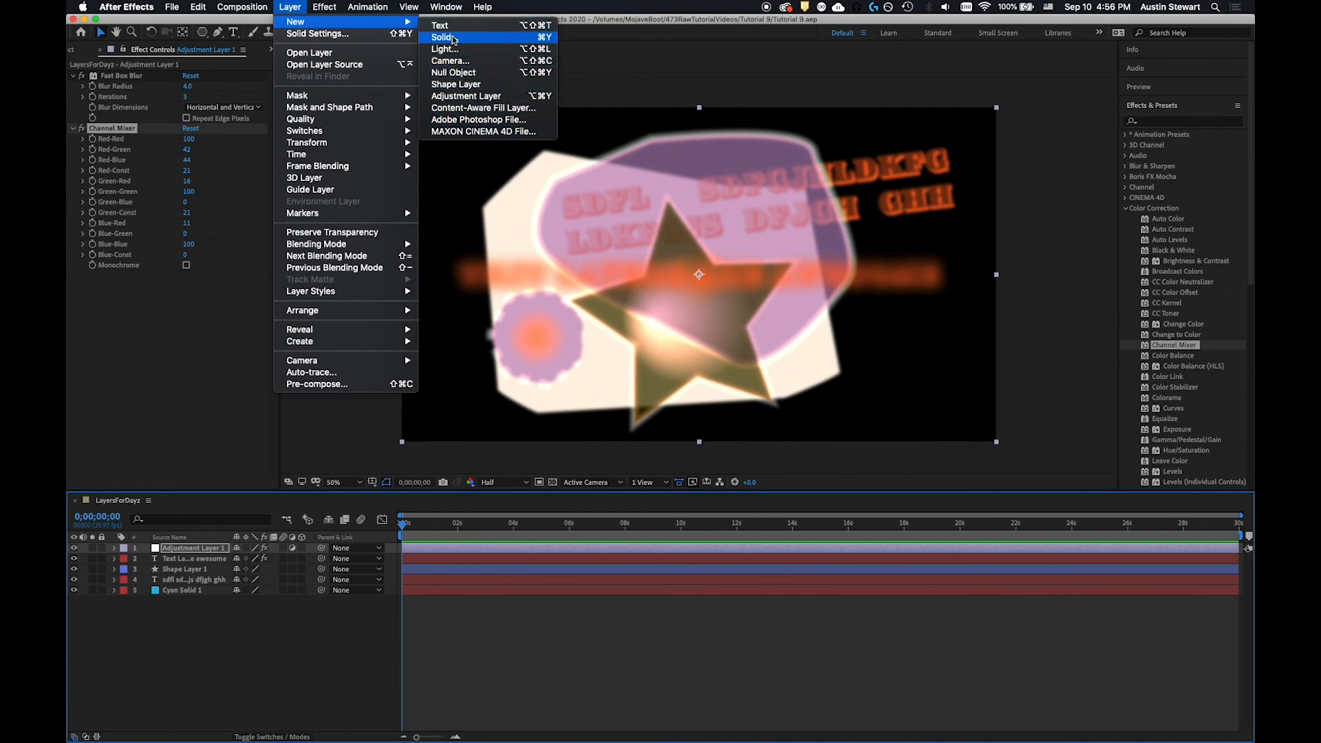